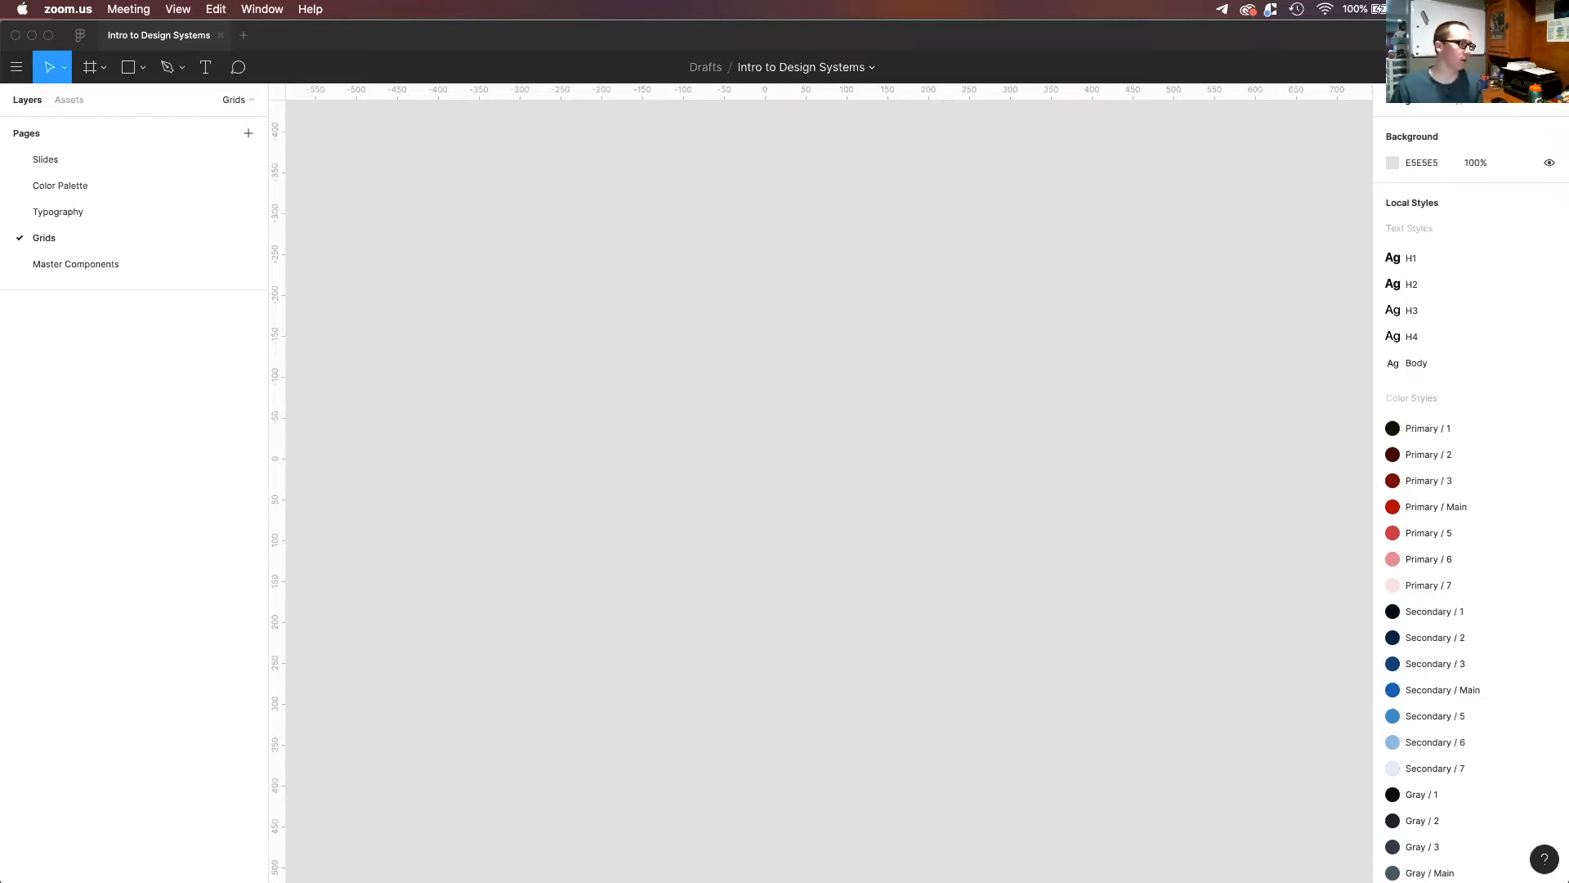
Switch to Chrome and examine the Columns, gutters, and margins introduction in Material Design's responsive layout grid article.
key(super+Tab)
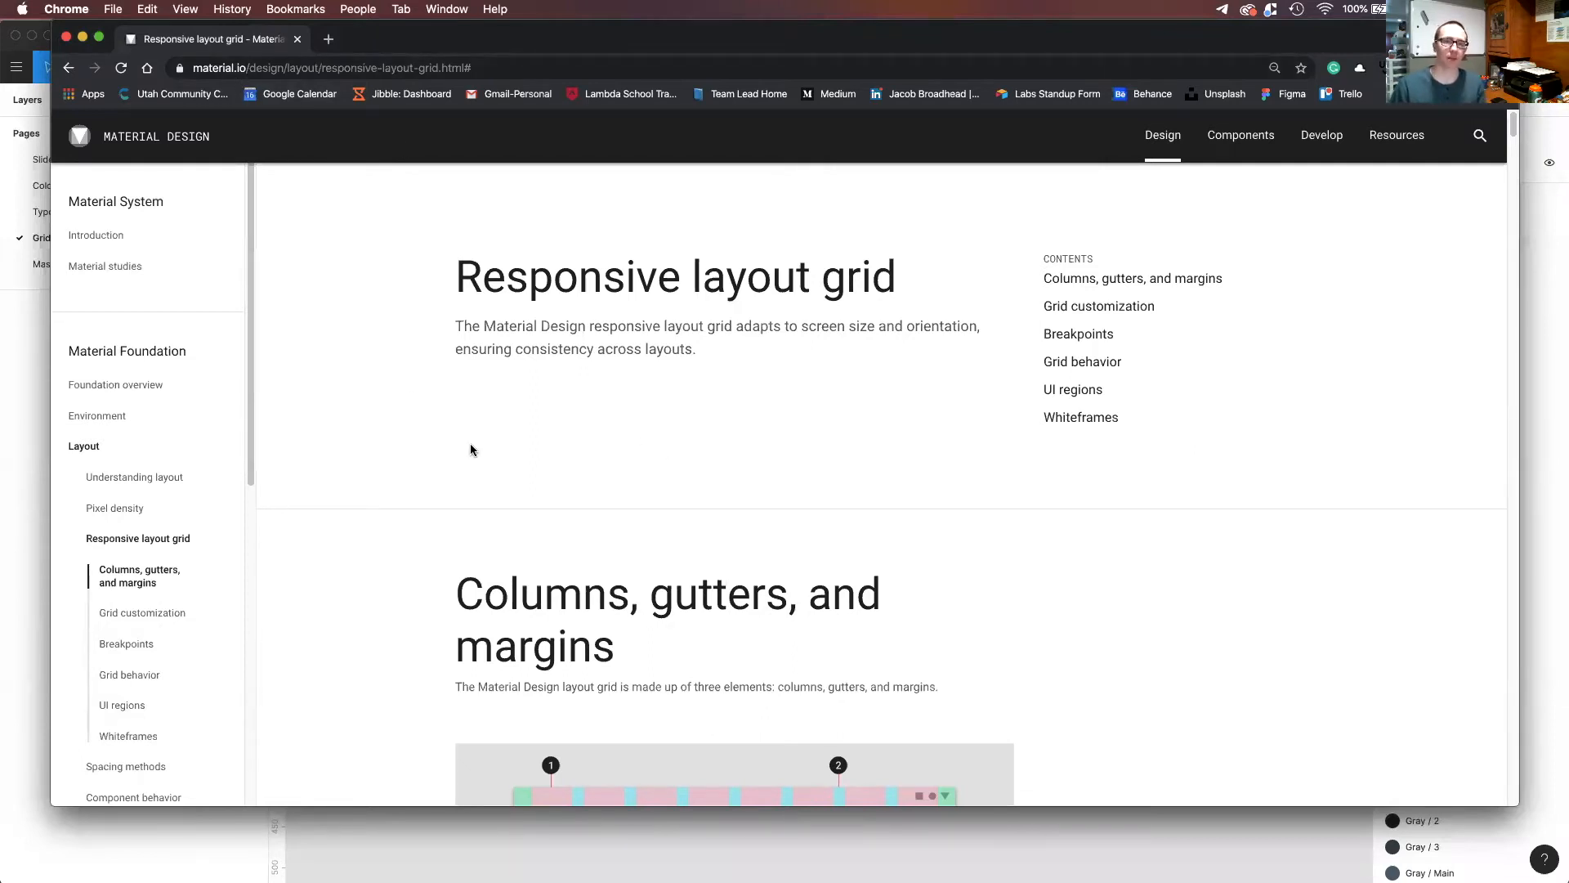
scroll(115, 568, down, 1)
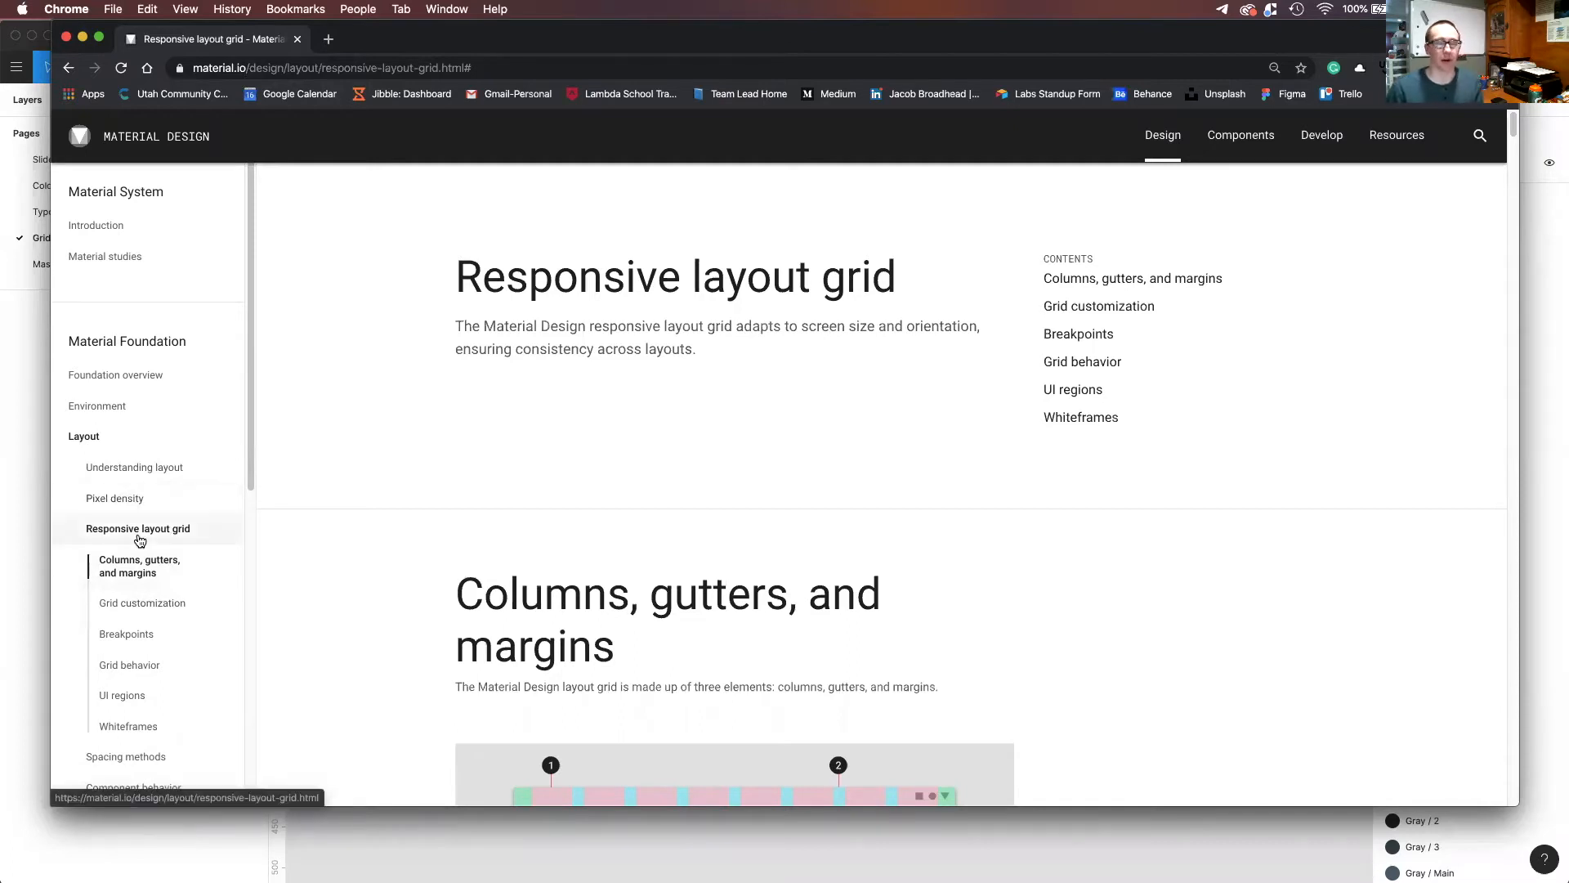
scroll(460, 550, down, 4)
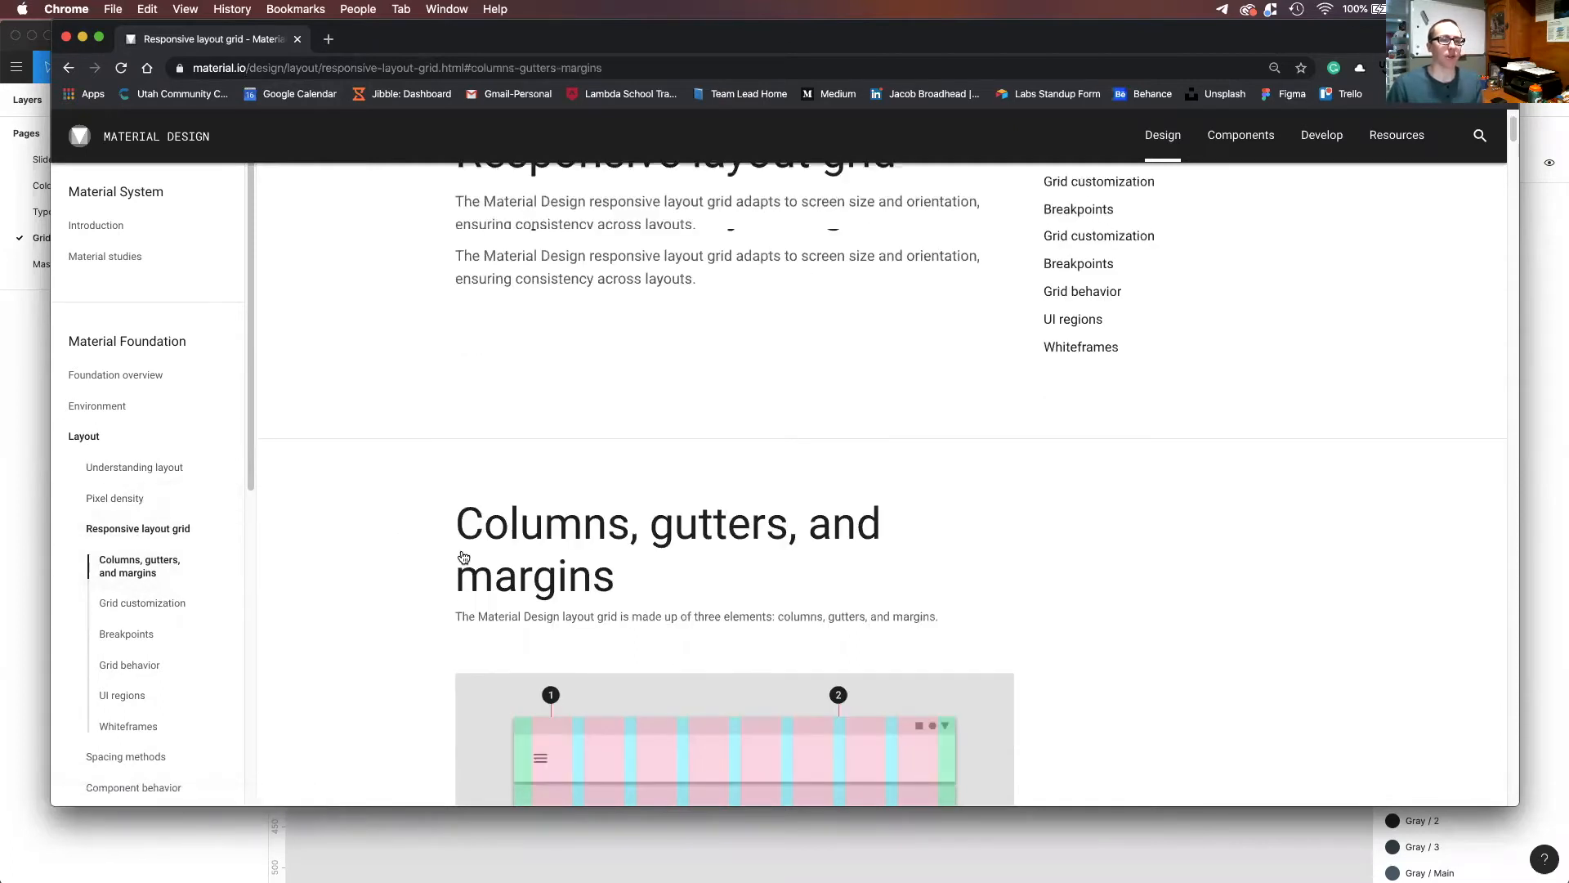
scroll(464, 554, down, 1)
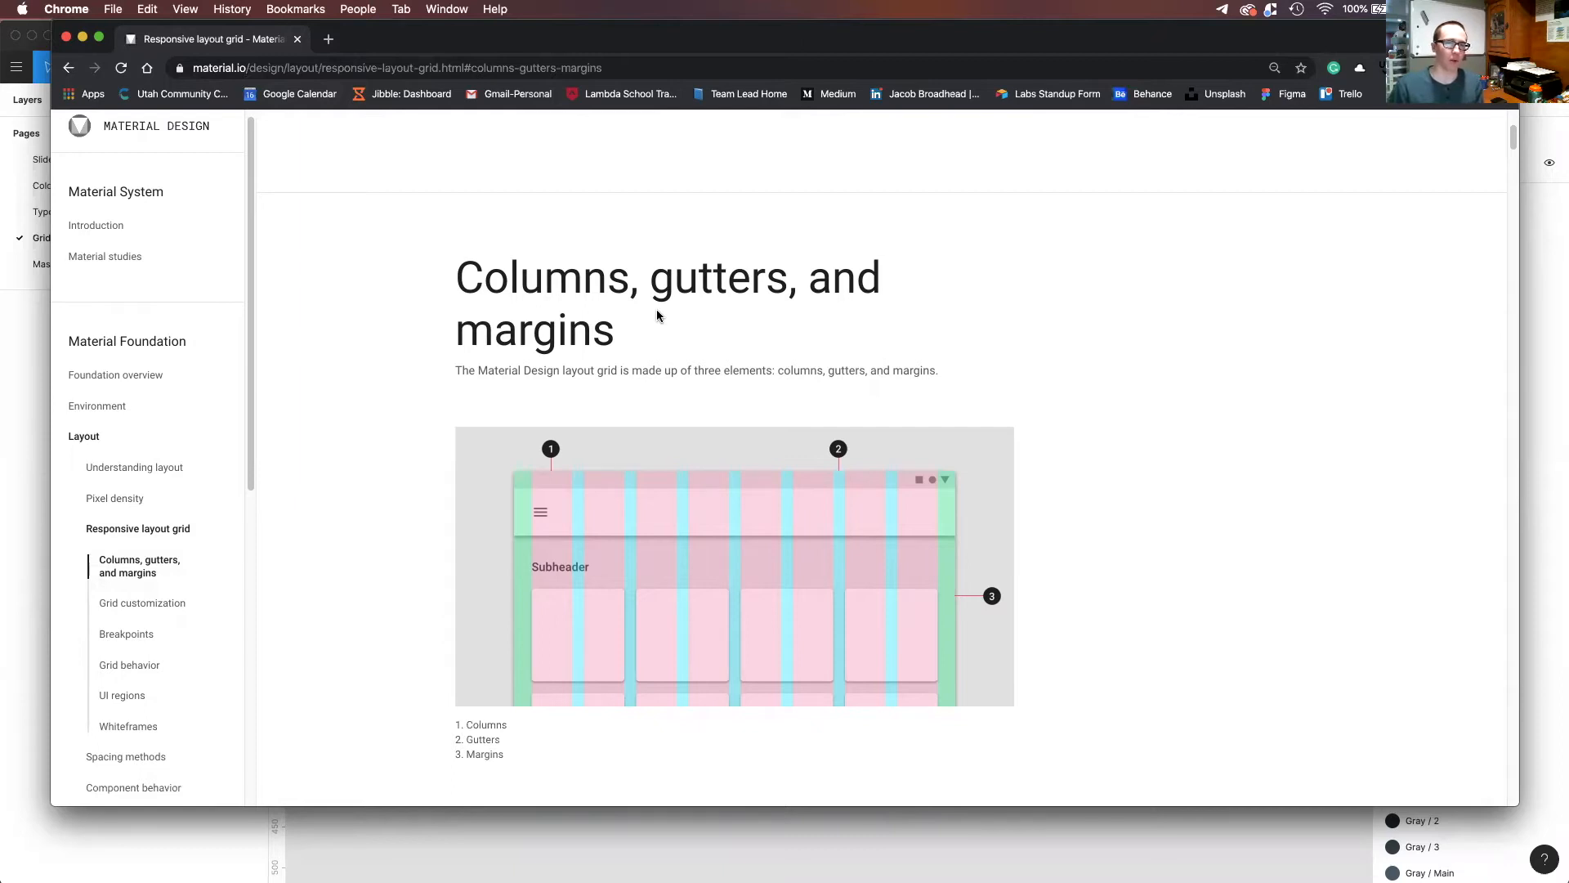
Switch back to Figma and add a 1440×1024 frame from the Desktop preset on the Grids page.
click(387, 859)
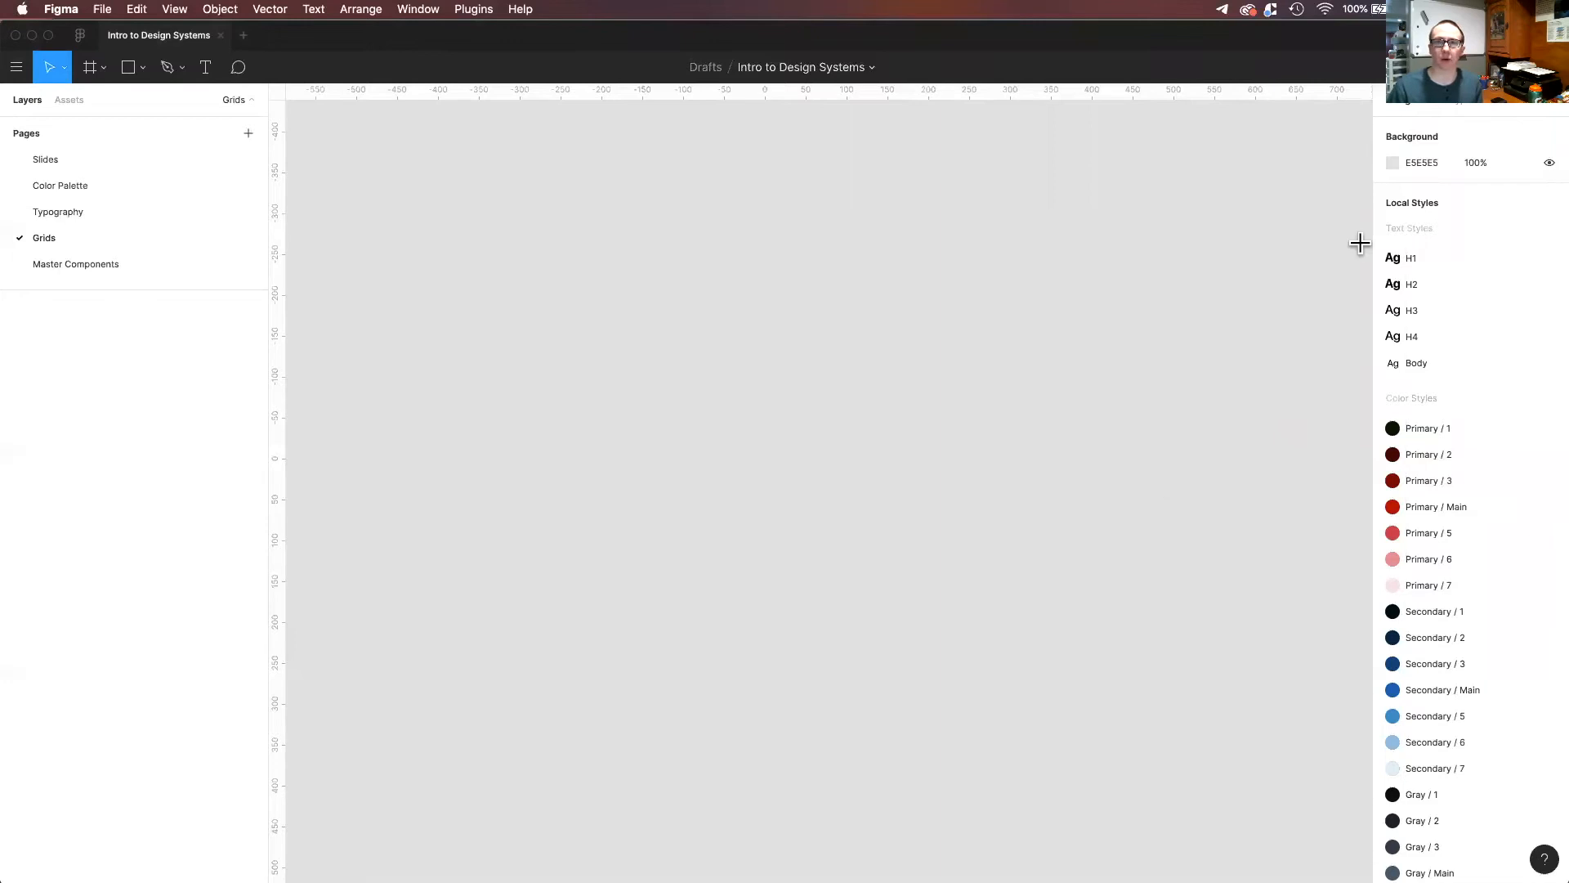
key(f)
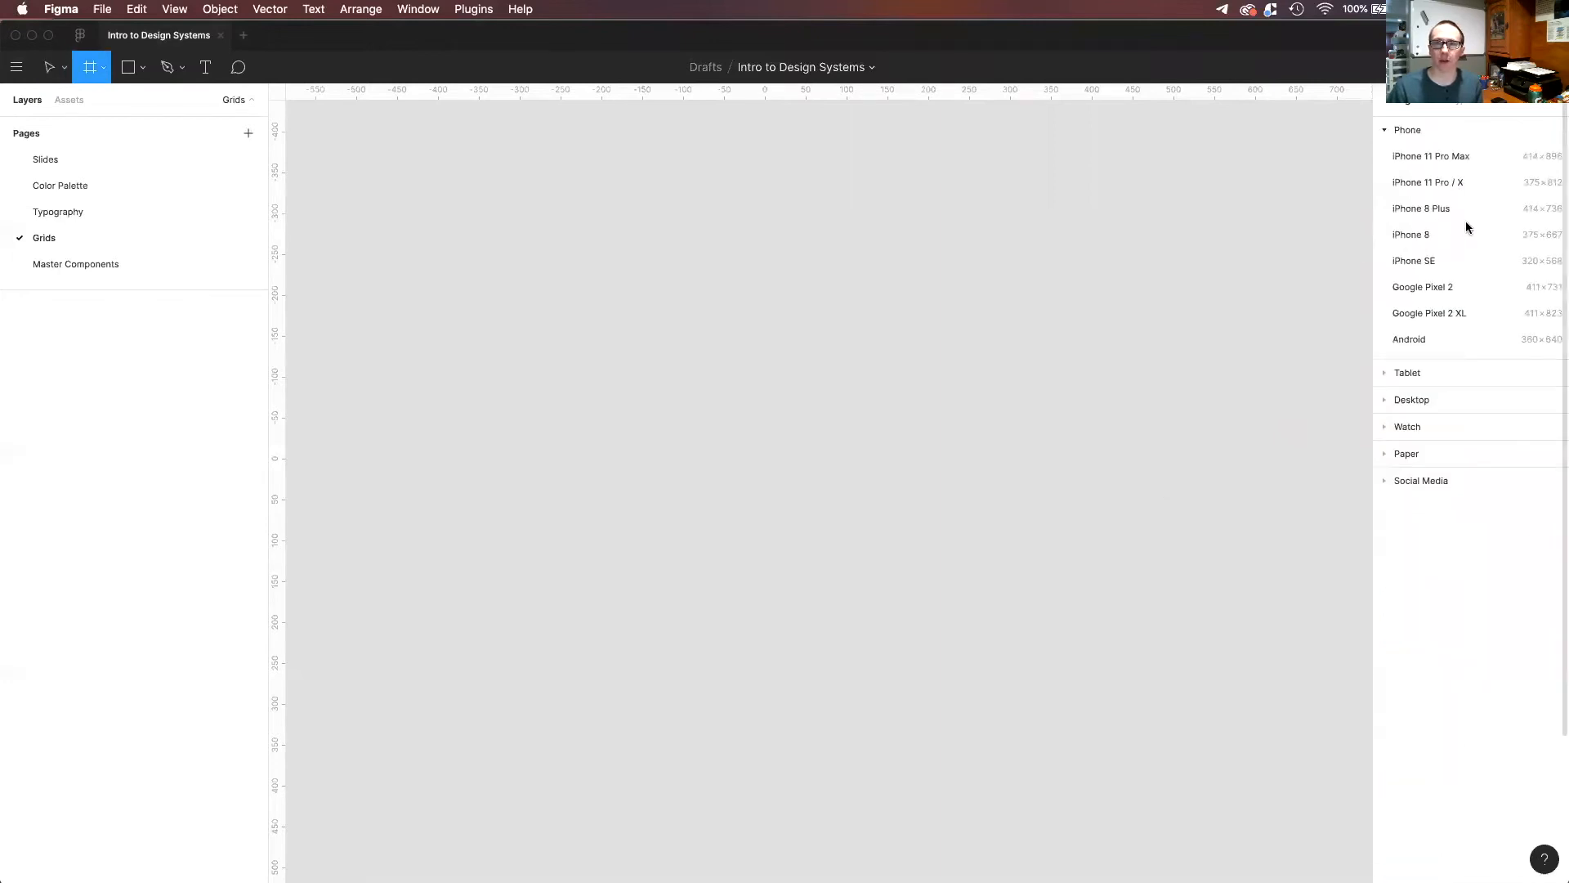
click(1435, 399)
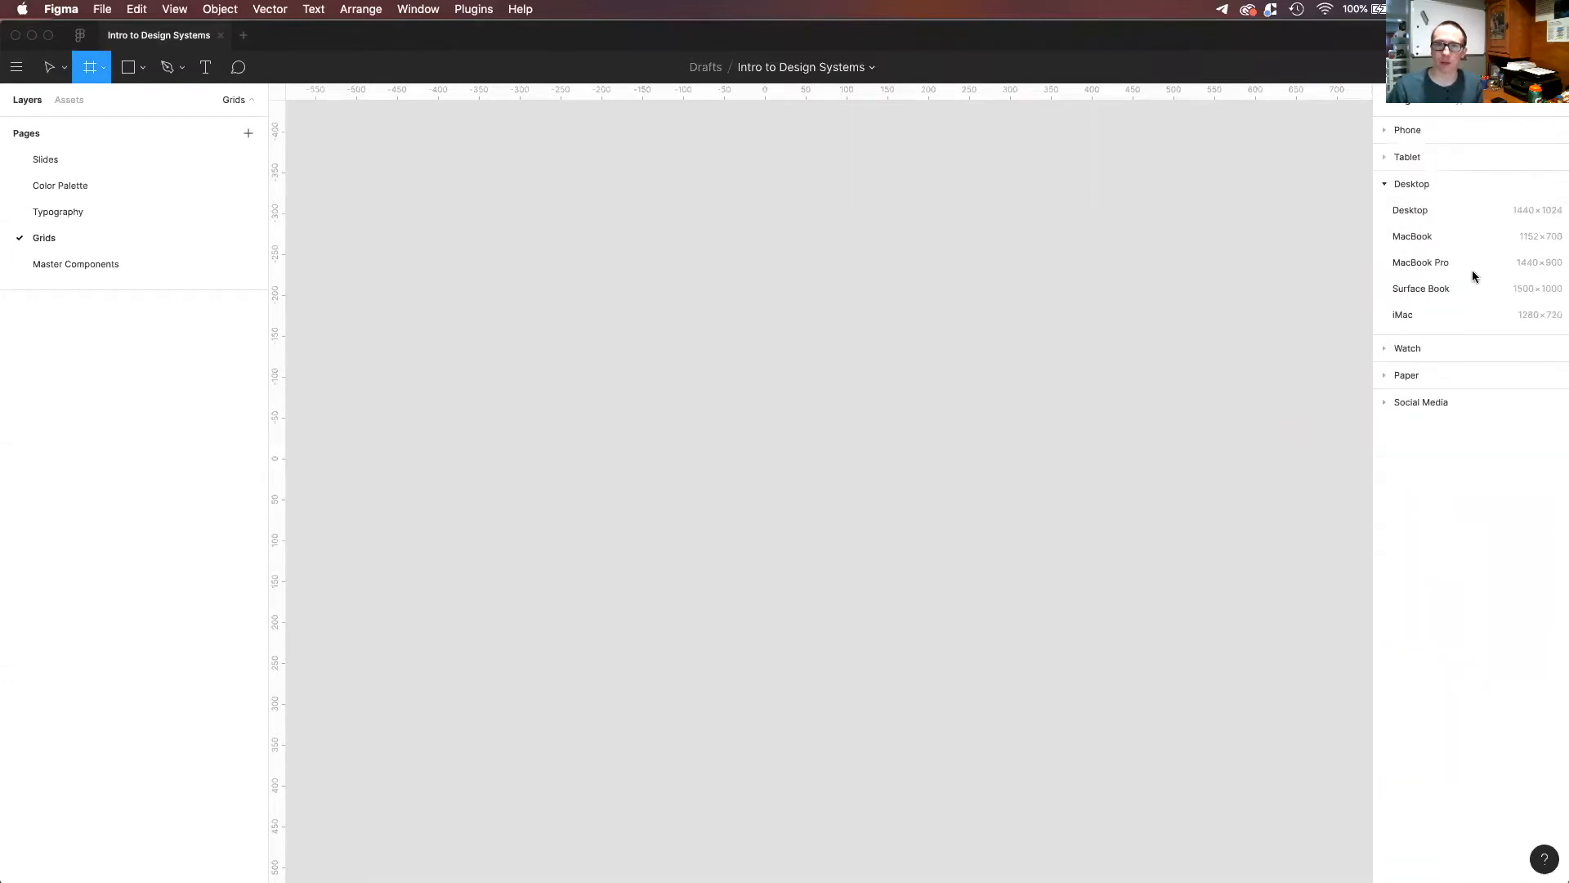
click(1437, 217)
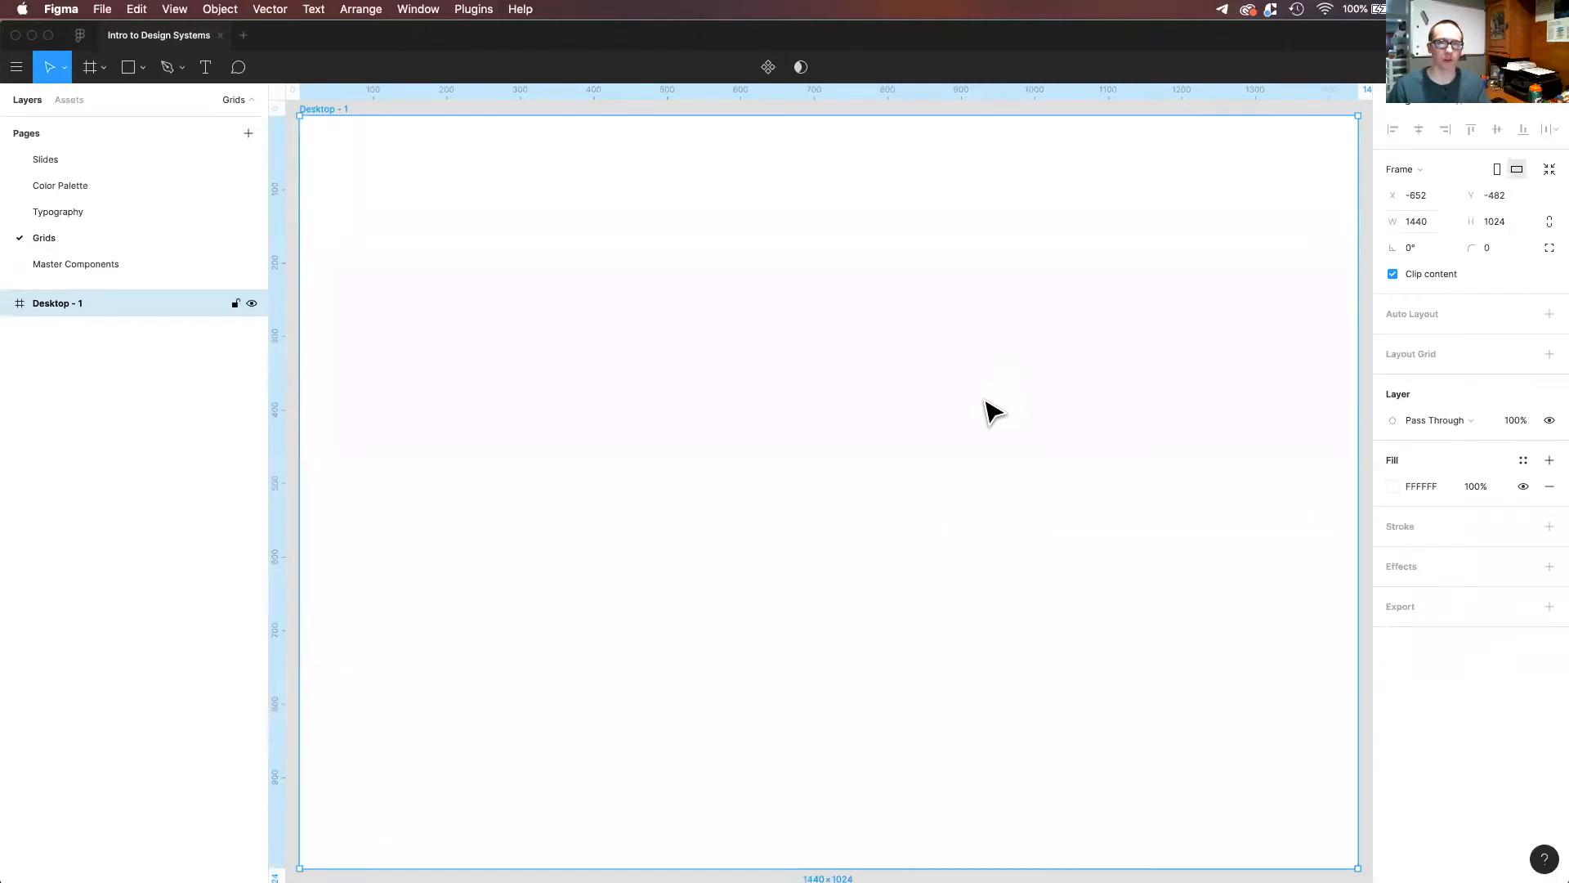
Add a layout grid to the desktop frame and inspect its squares up close.
scroll(986, 399, down, 3)
scroll(985, 399, down, 2)
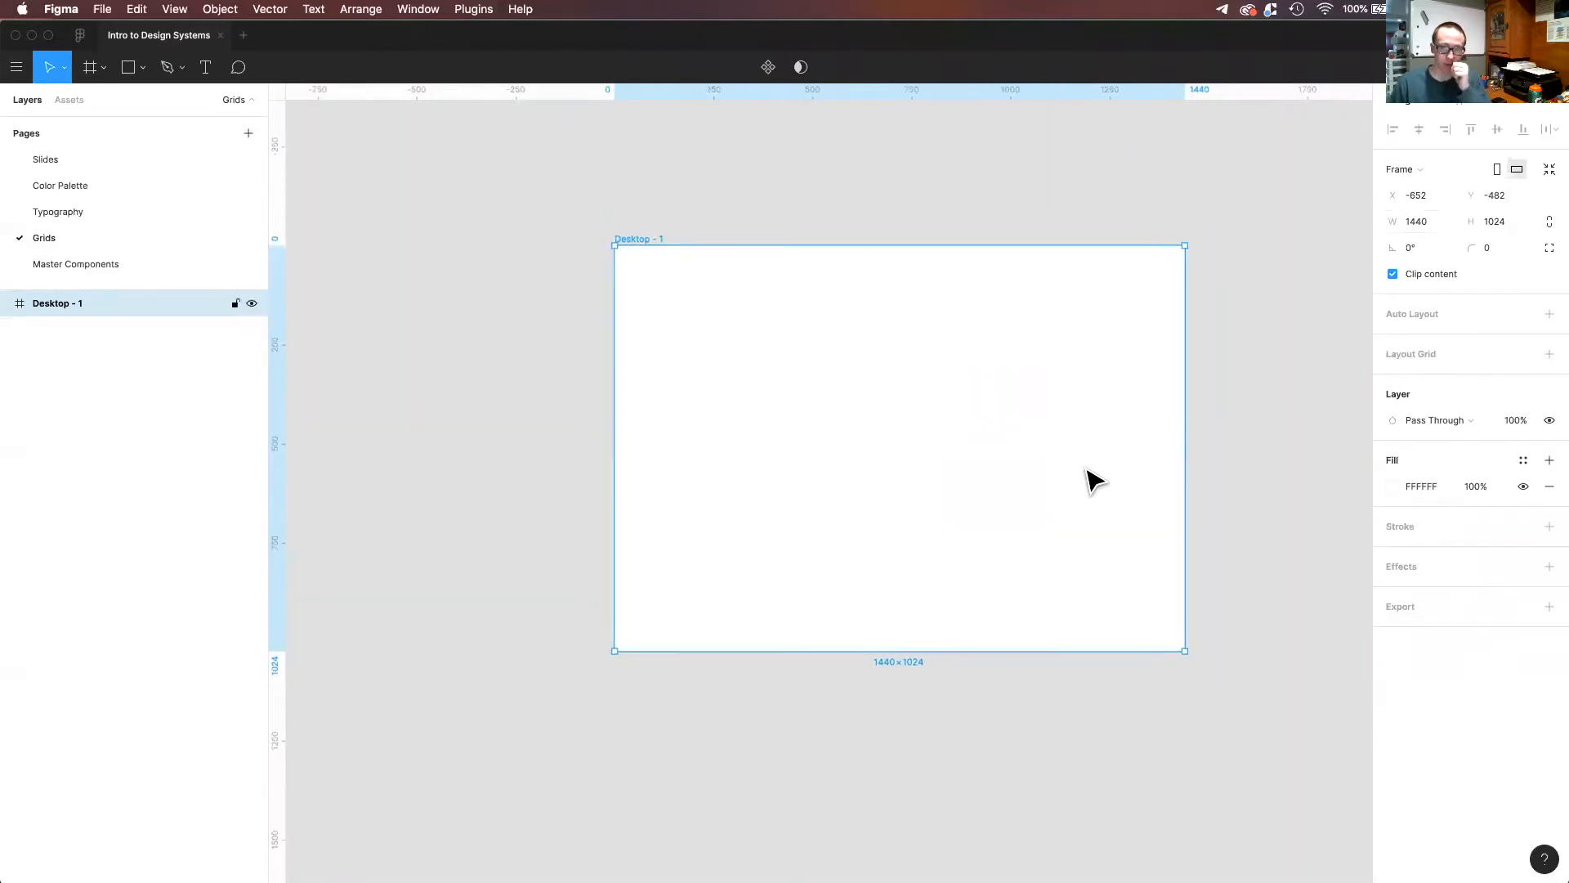
click(1443, 357)
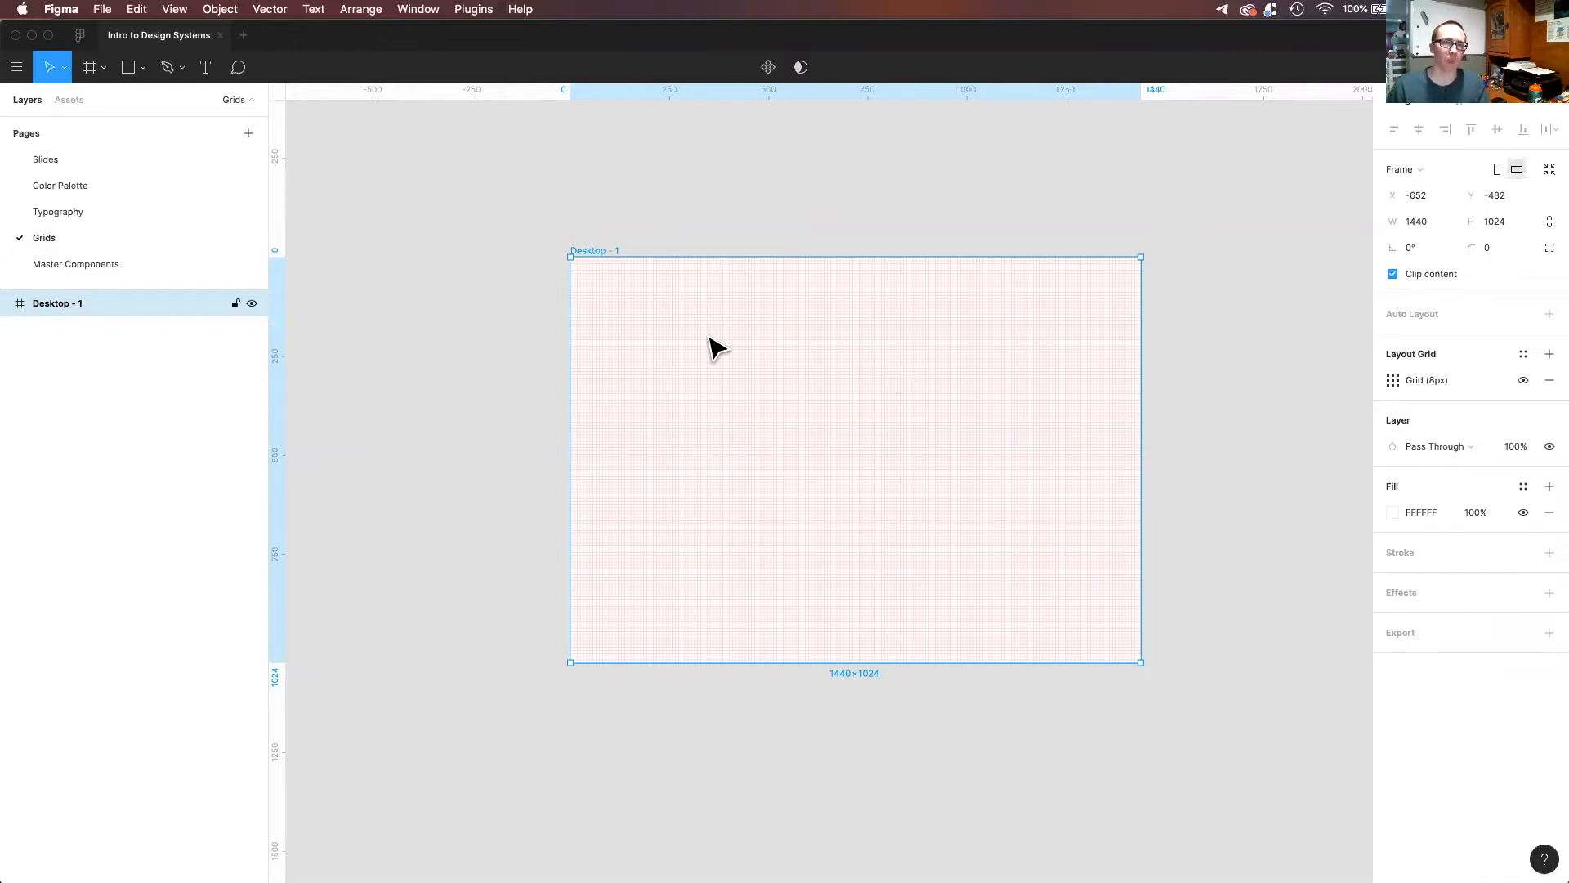
scroll(809, 352, up, 1)
scroll(783, 353, up, 10)
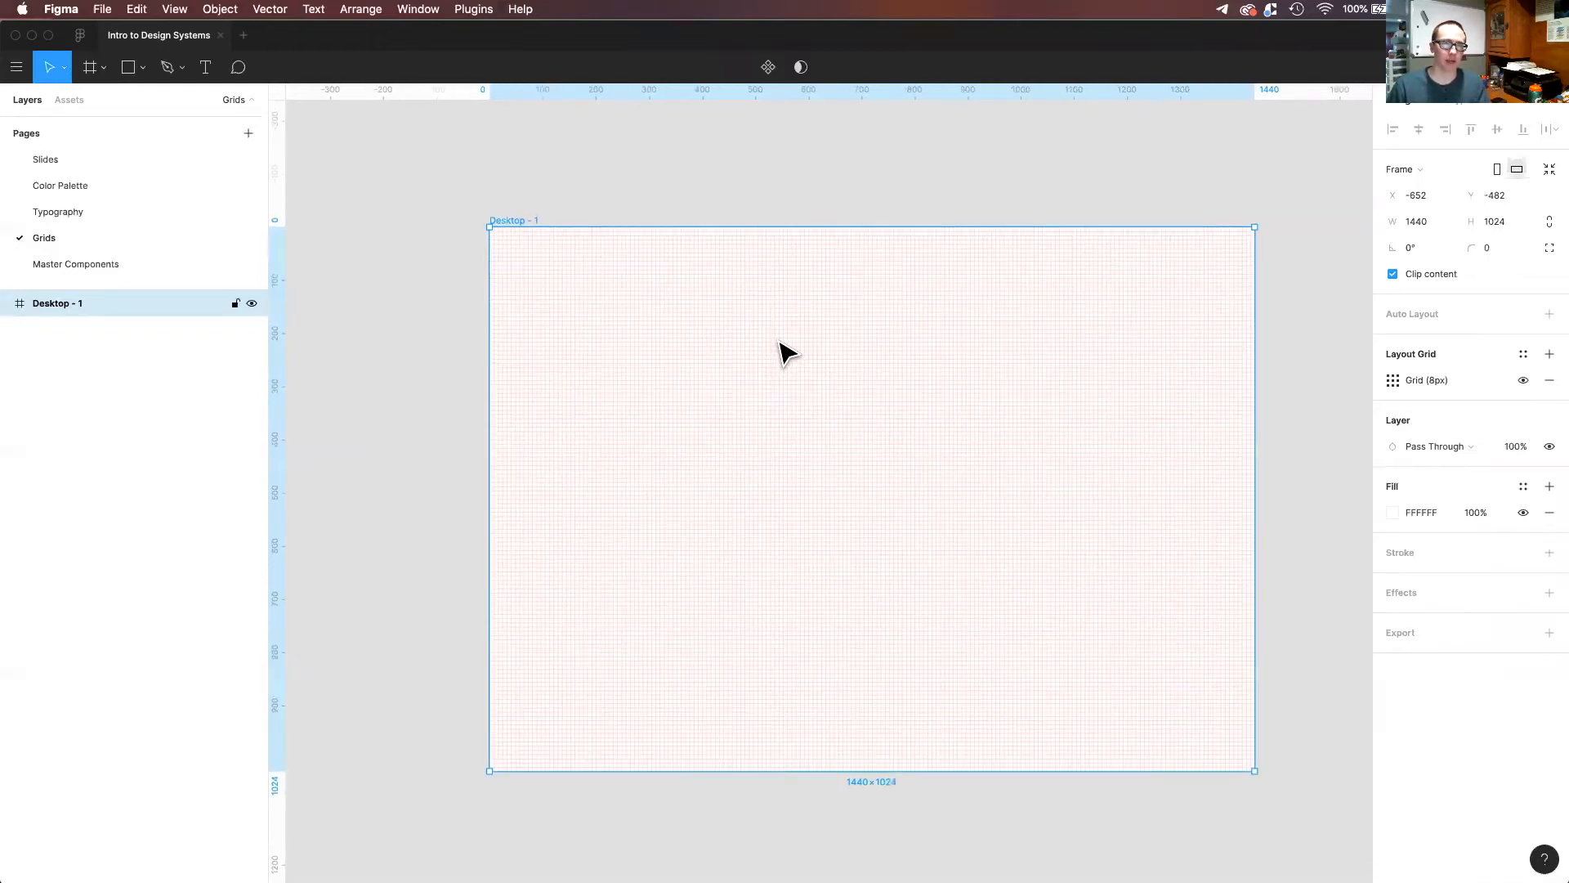
scroll(797, 339, up, 5)
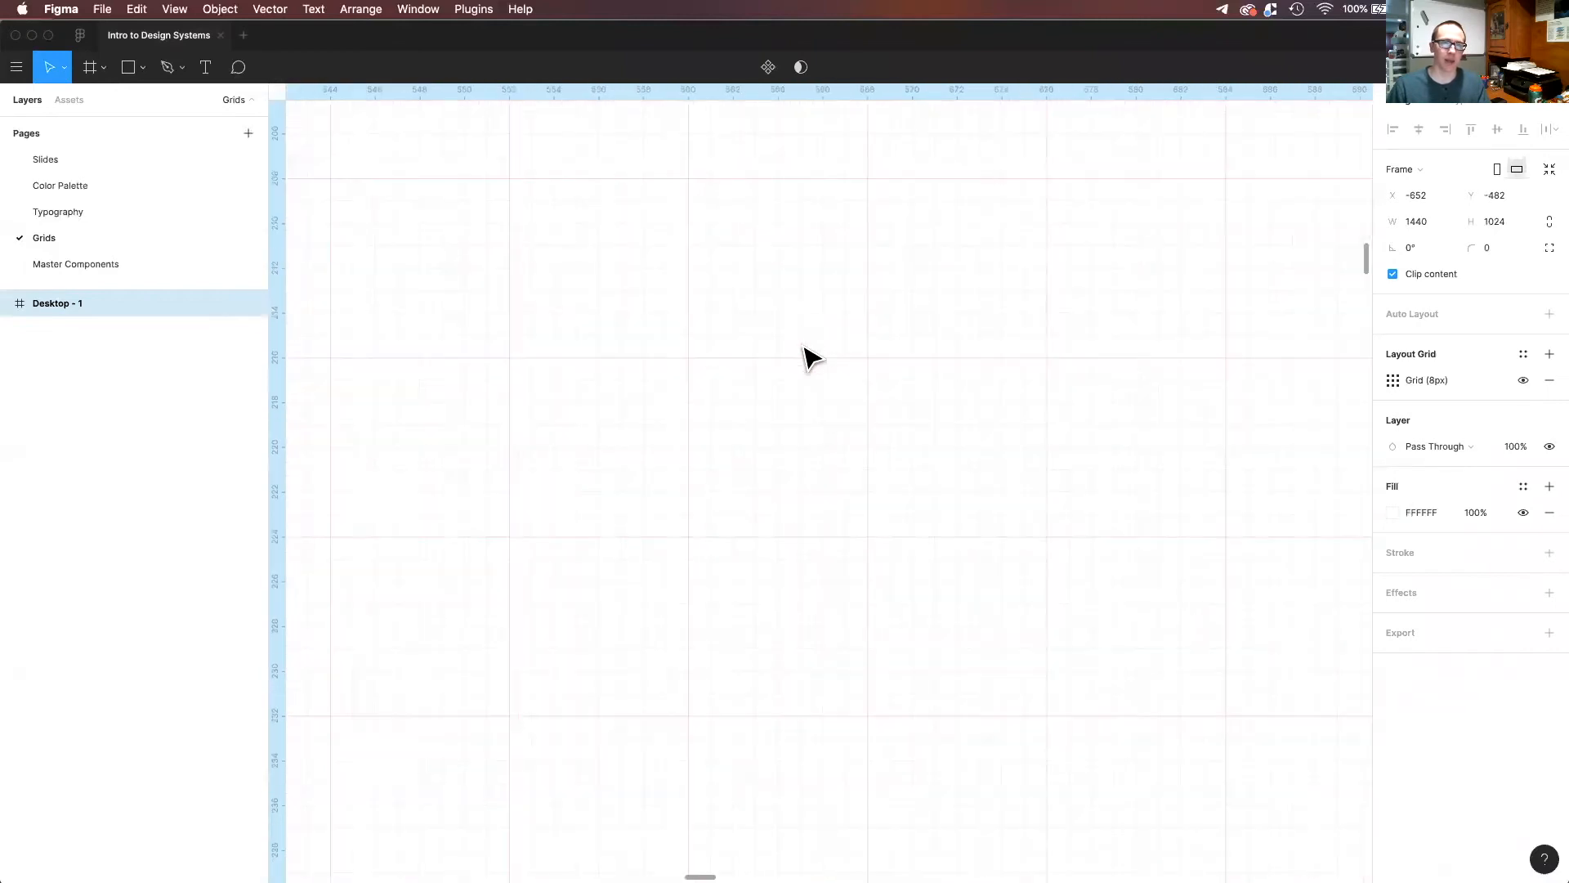
key(shift+1)
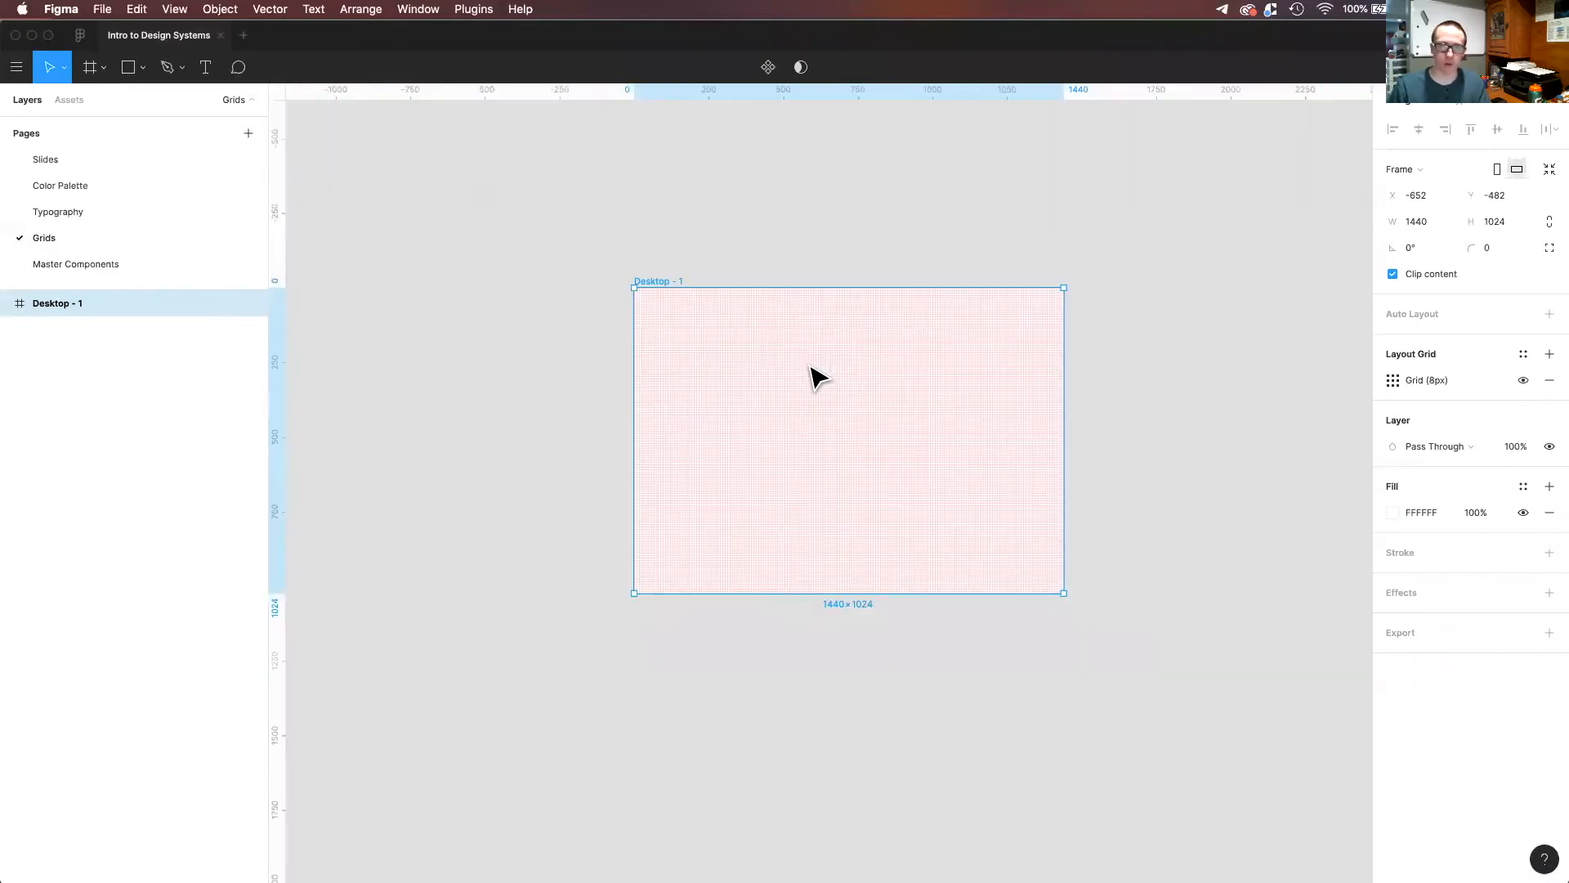
Change the desktop frame's layout grid type to Columns.
scroll(814, 376, up, 3)
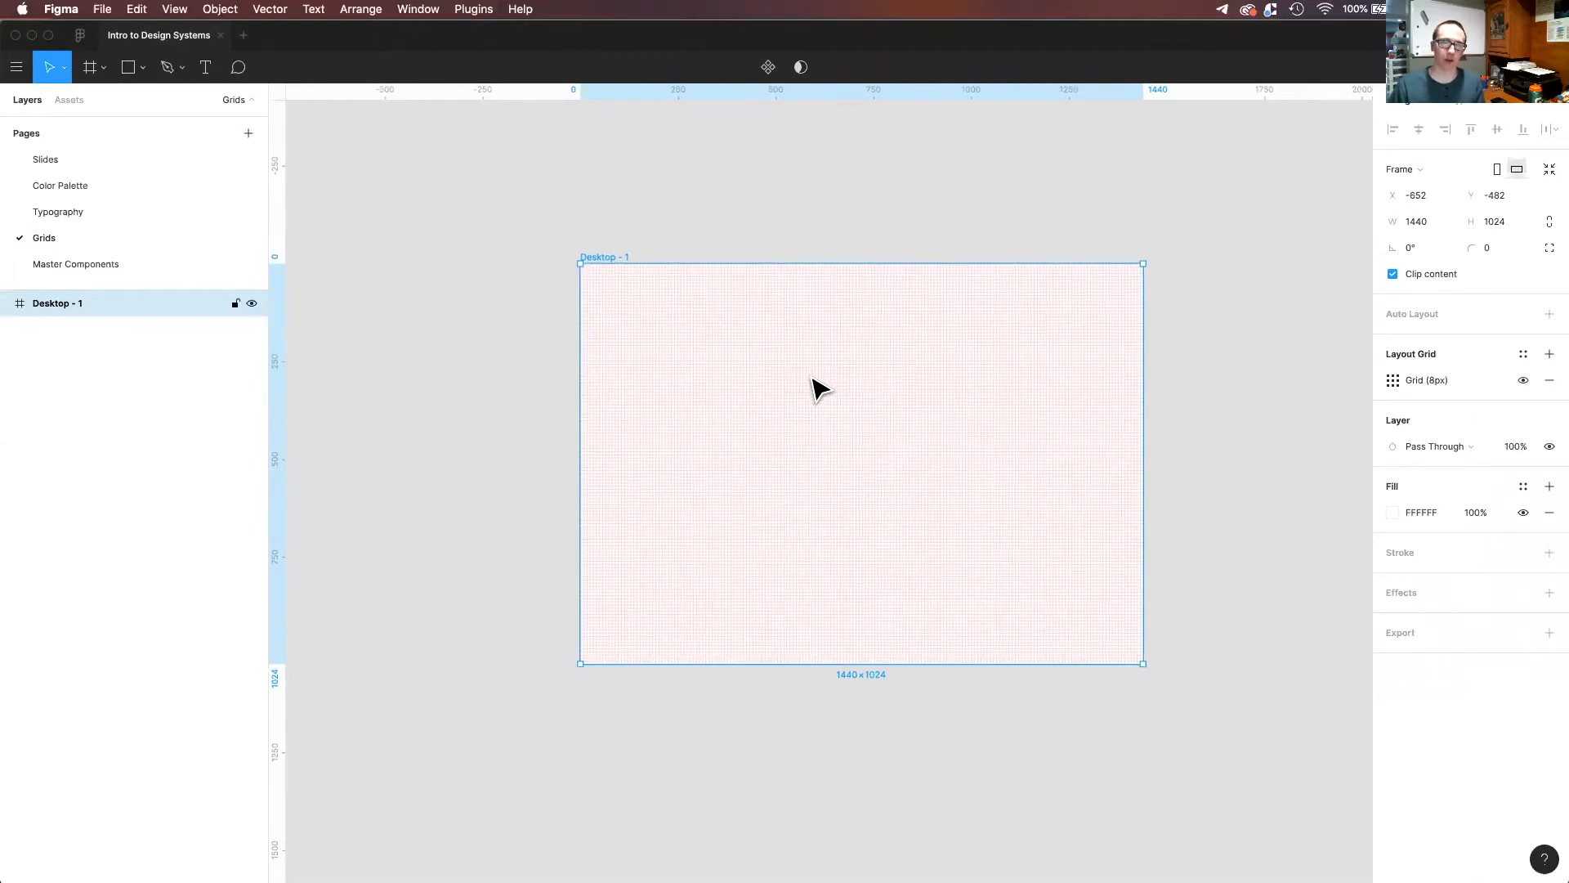
click(1392, 382)
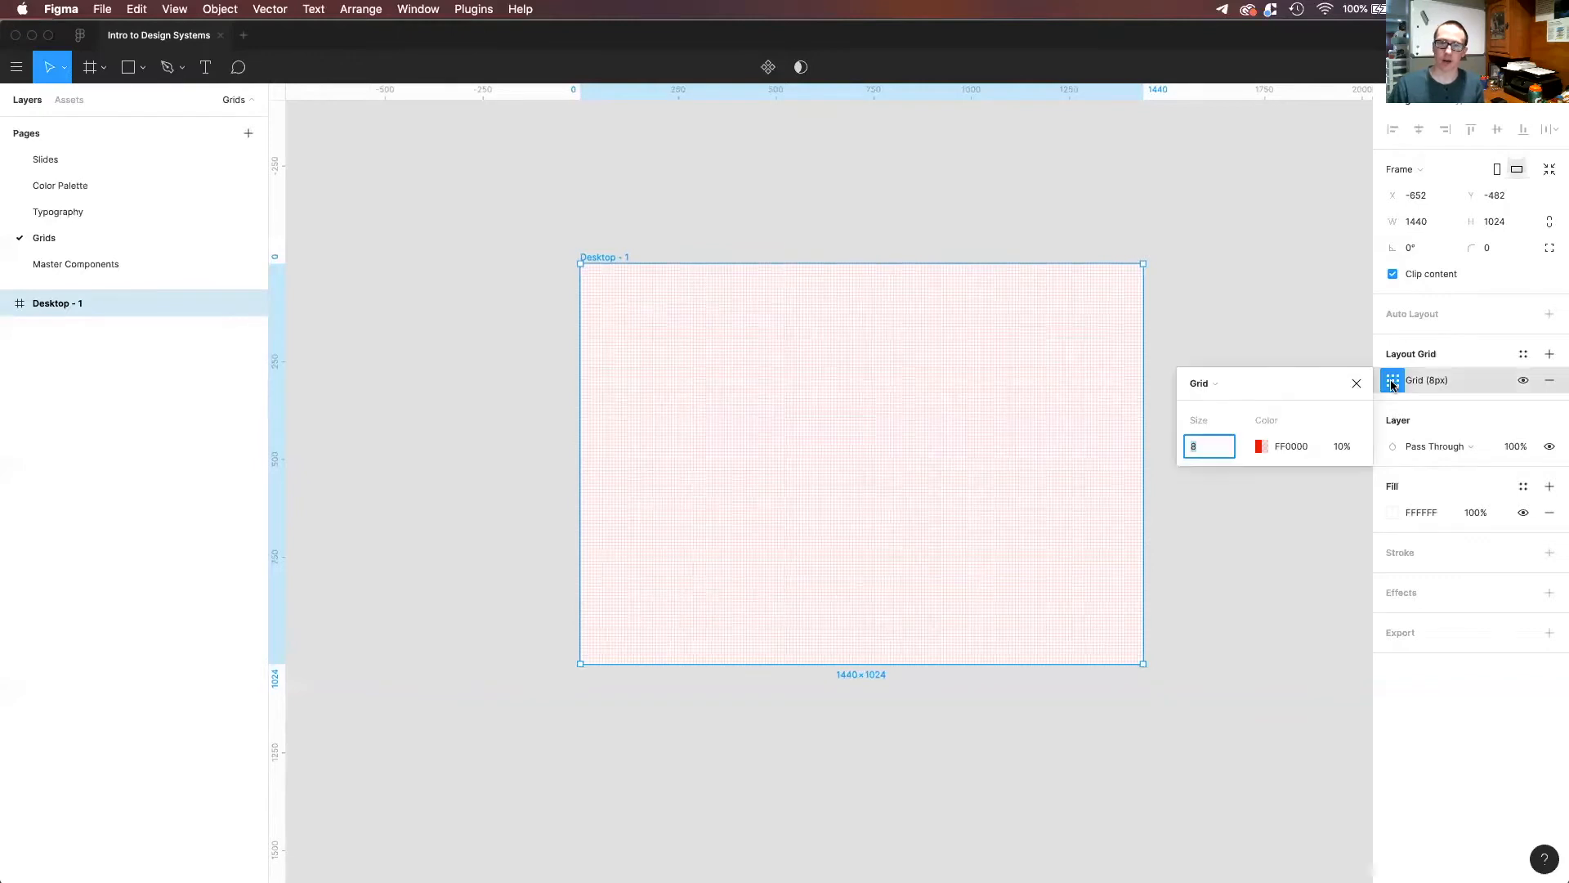
click(1214, 384)
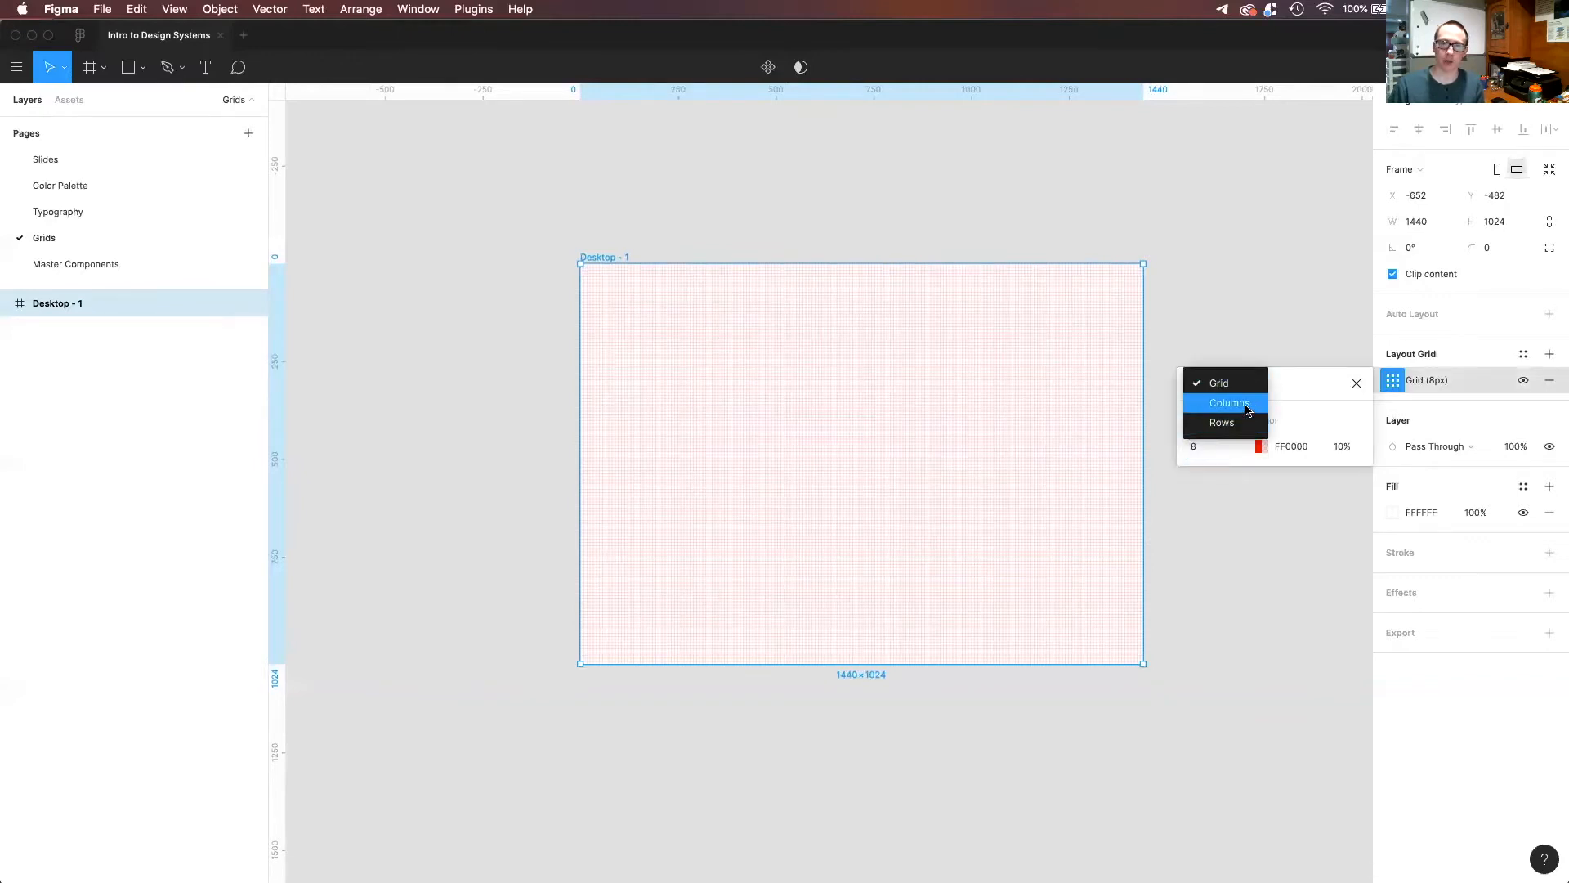
click(1236, 402)
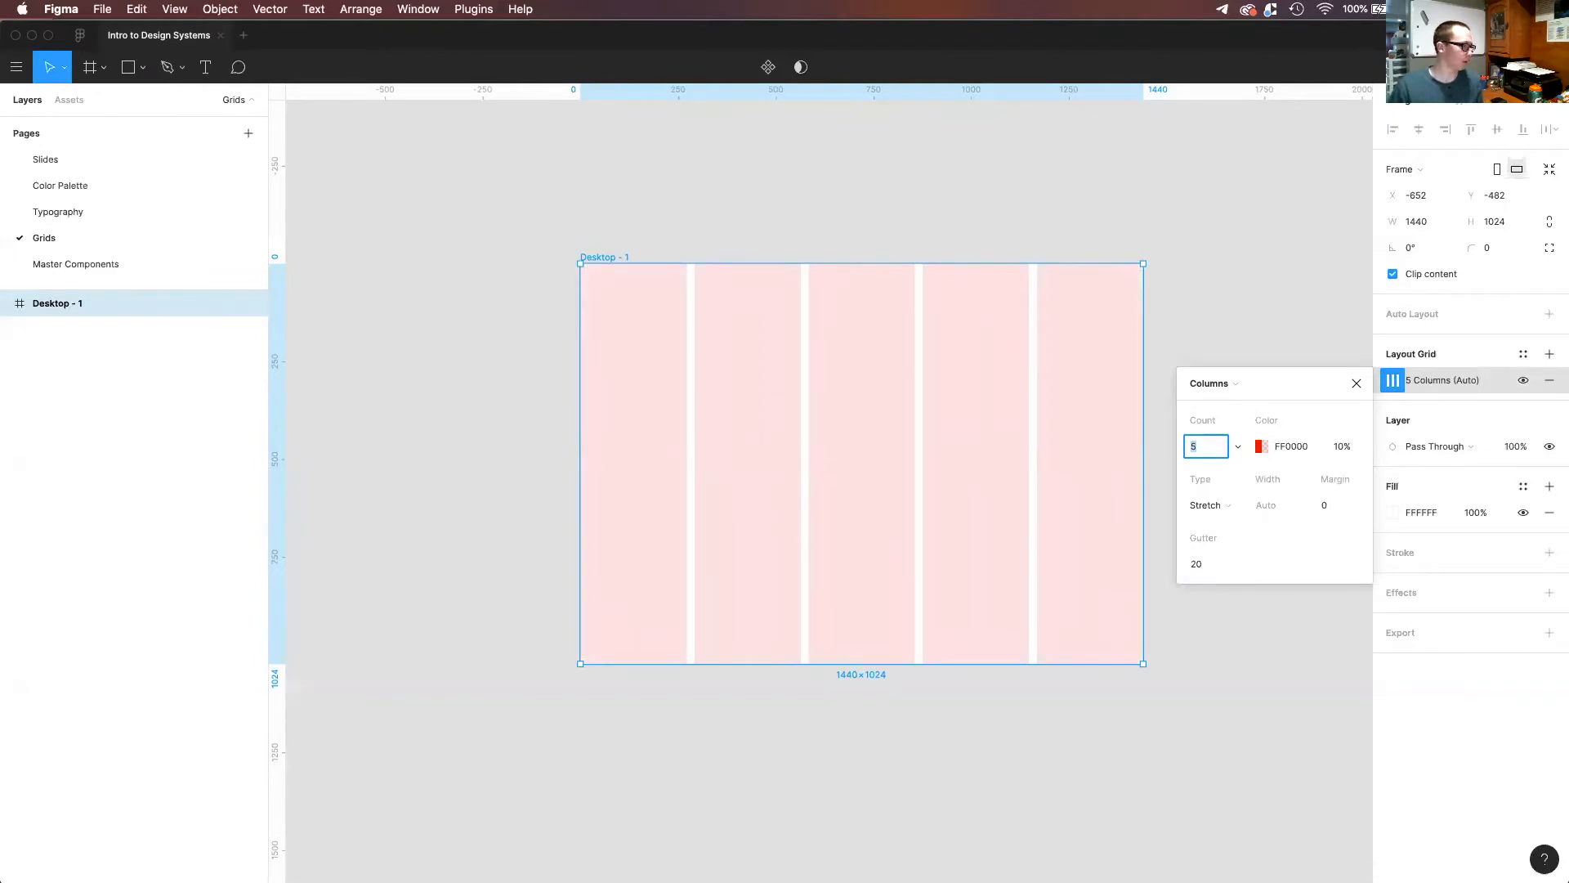
Switch to the Material Design article in Chrome and study its Columns section, including the mobile and tablet column examples.
key(super+Tab)
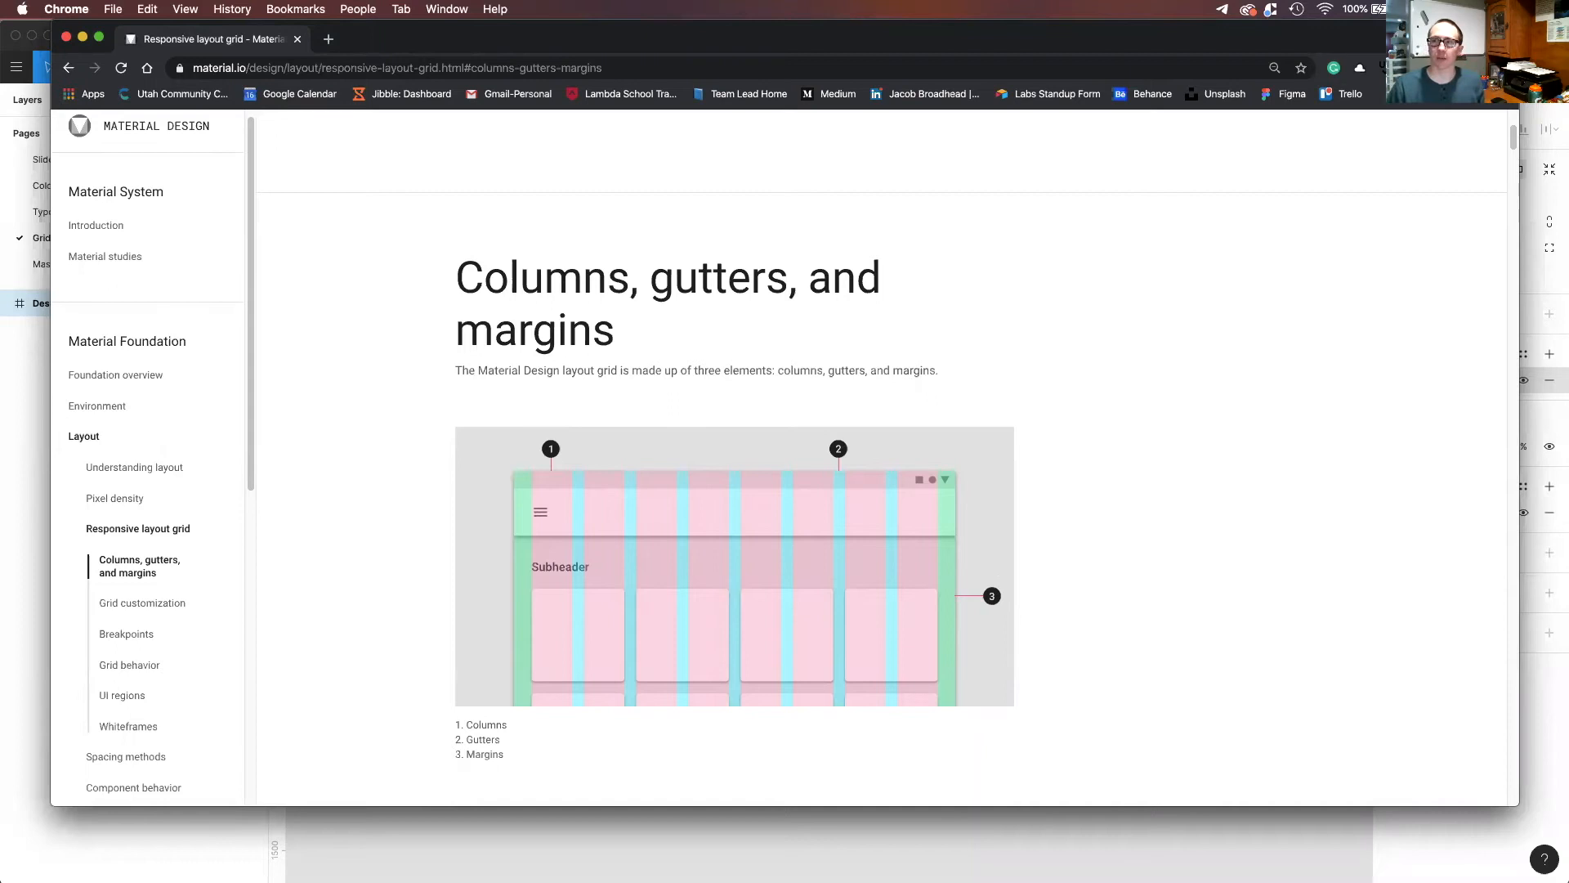
key(super+Tab)
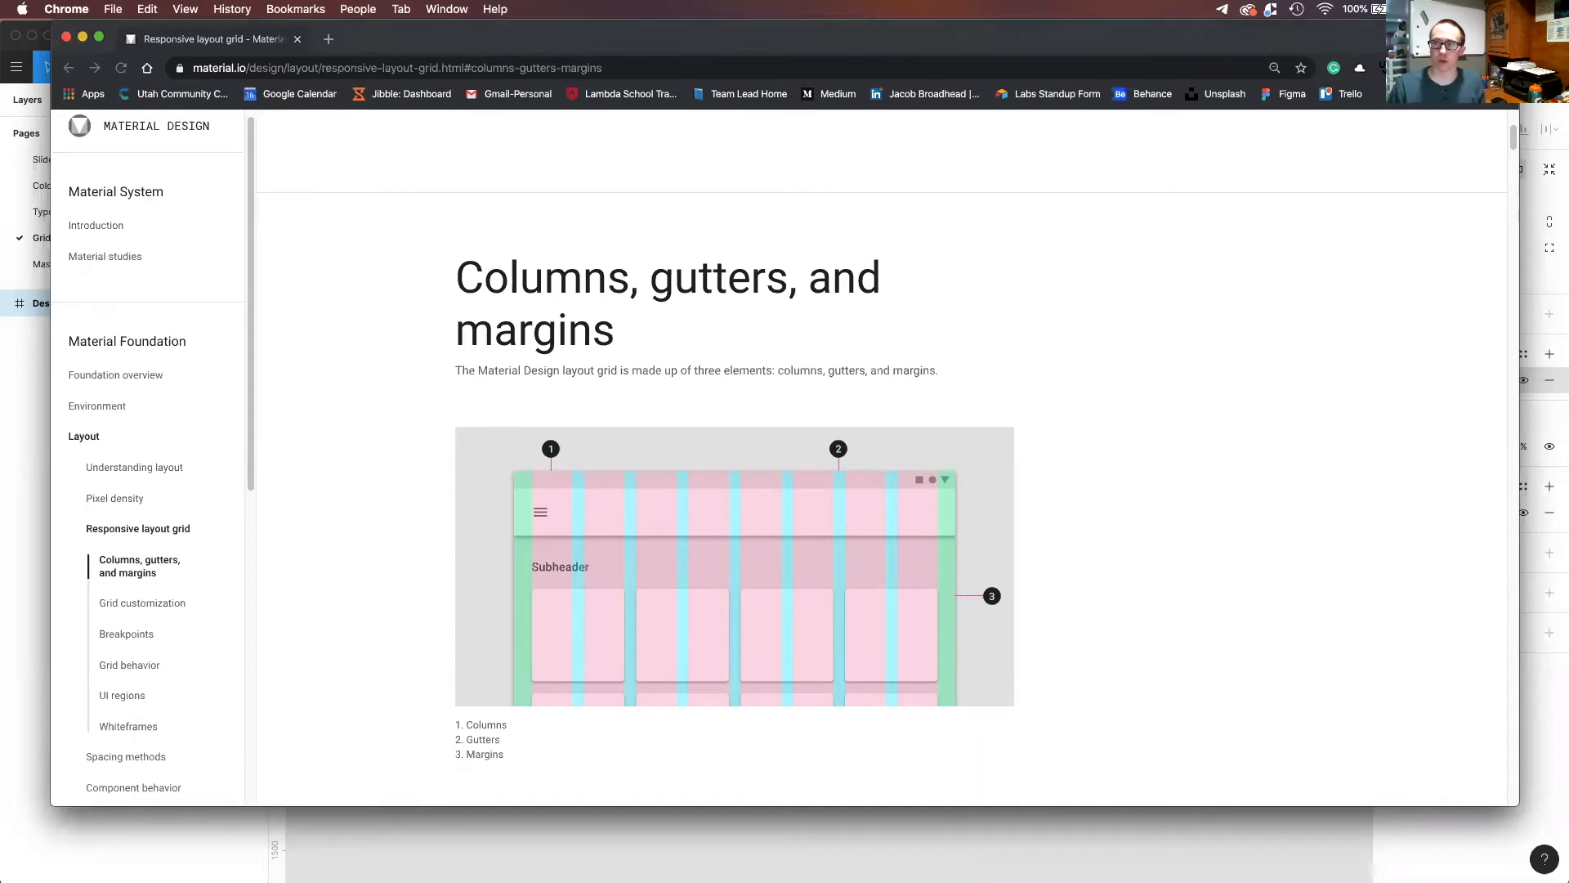
key(super+Tab)
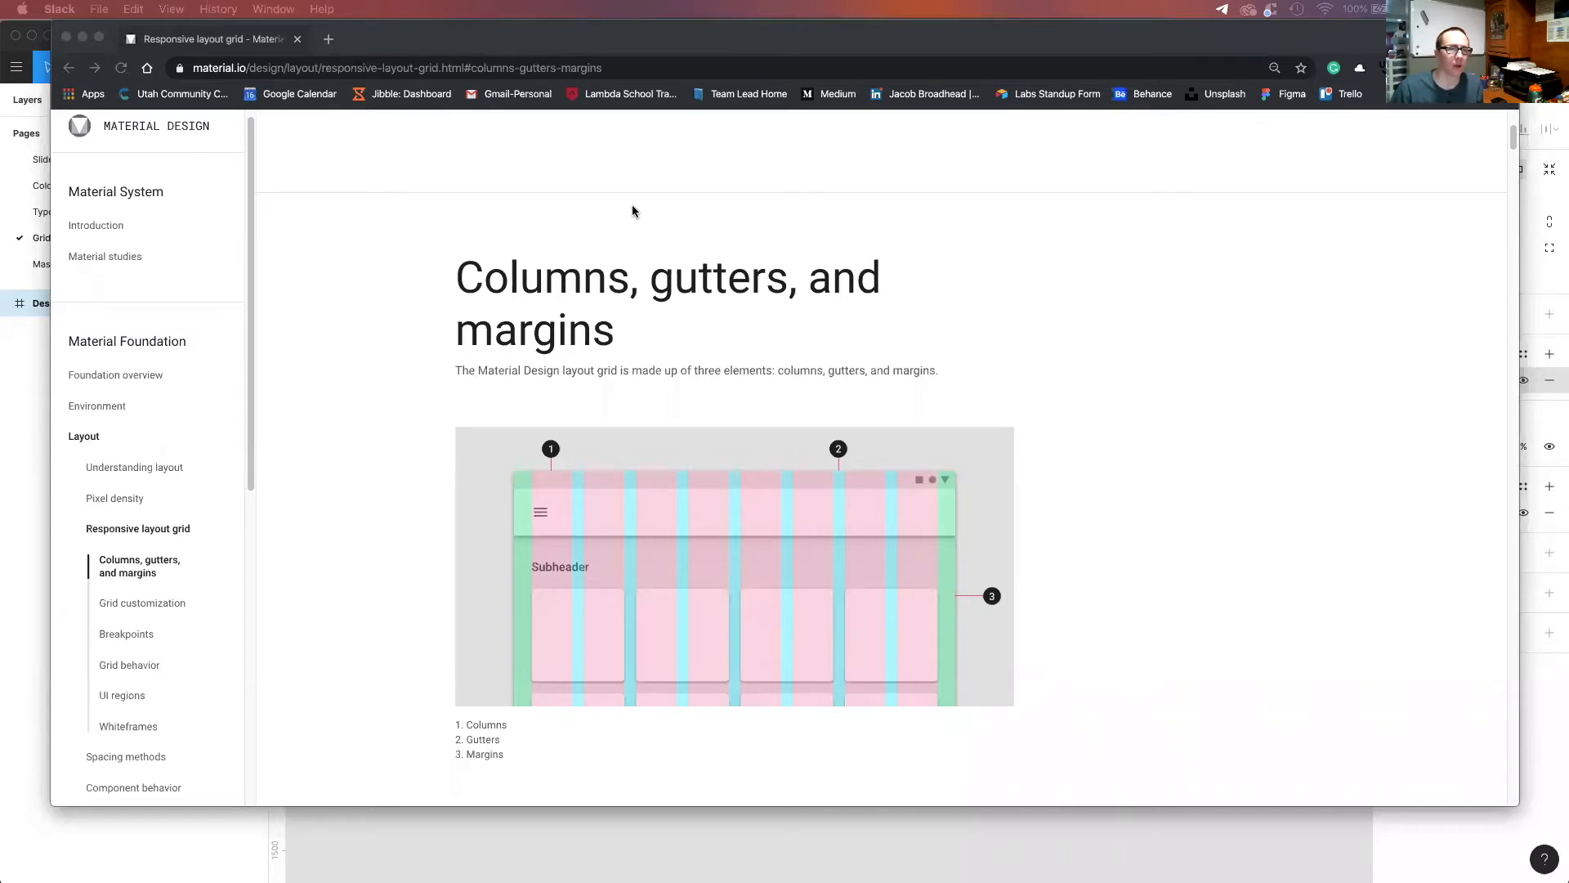
scroll(657, 417, down, 1)
scroll(656, 417, down, 4)
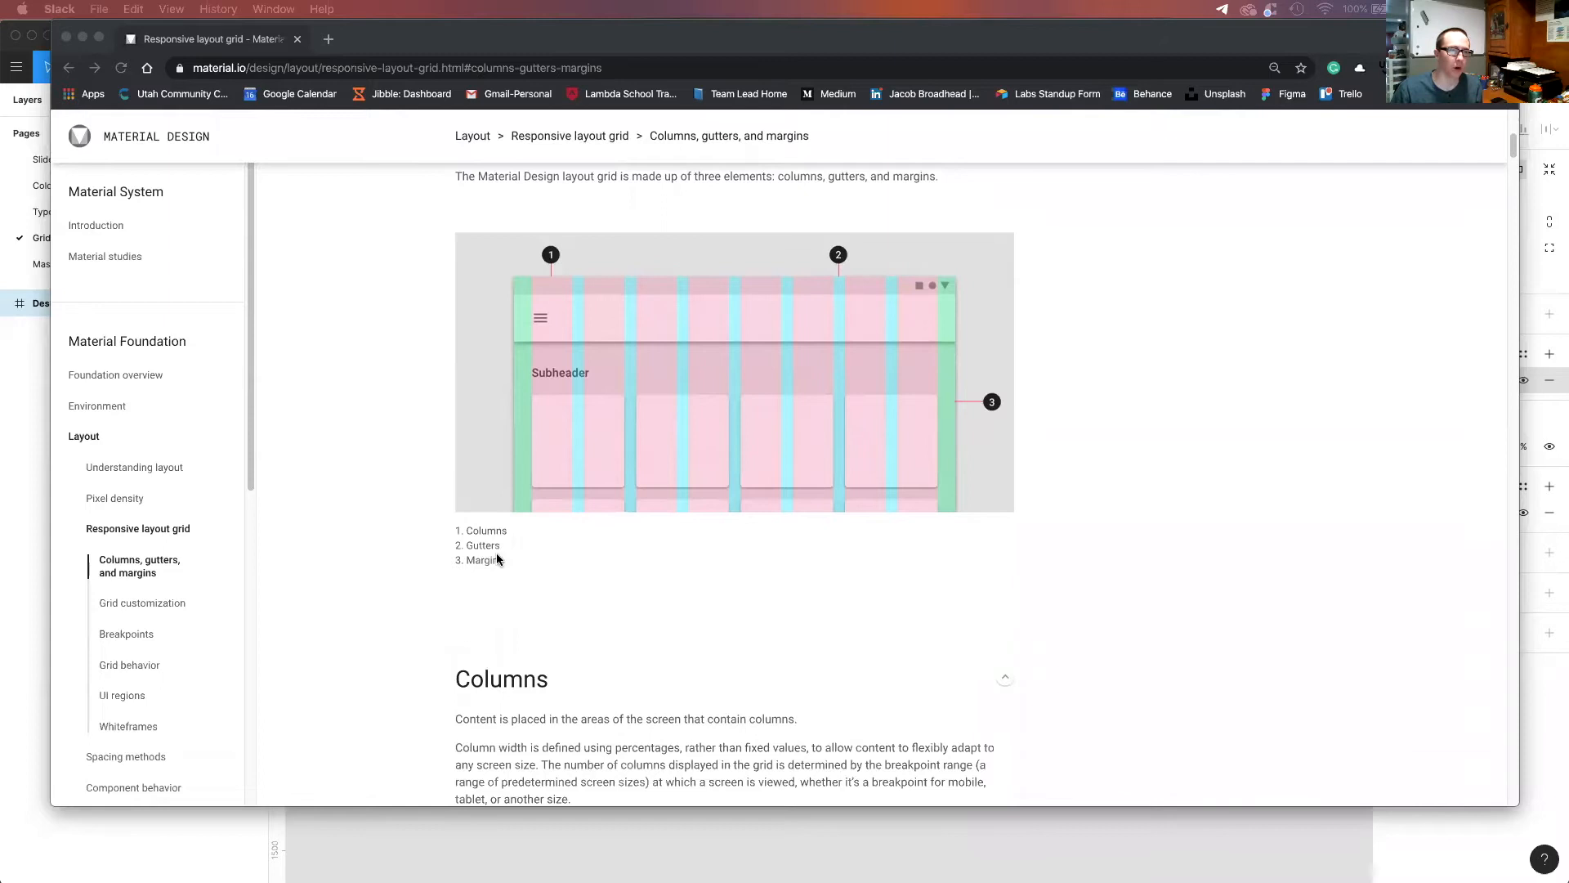
scroll(606, 425, down, 3)
scroll(612, 431, down, 5)
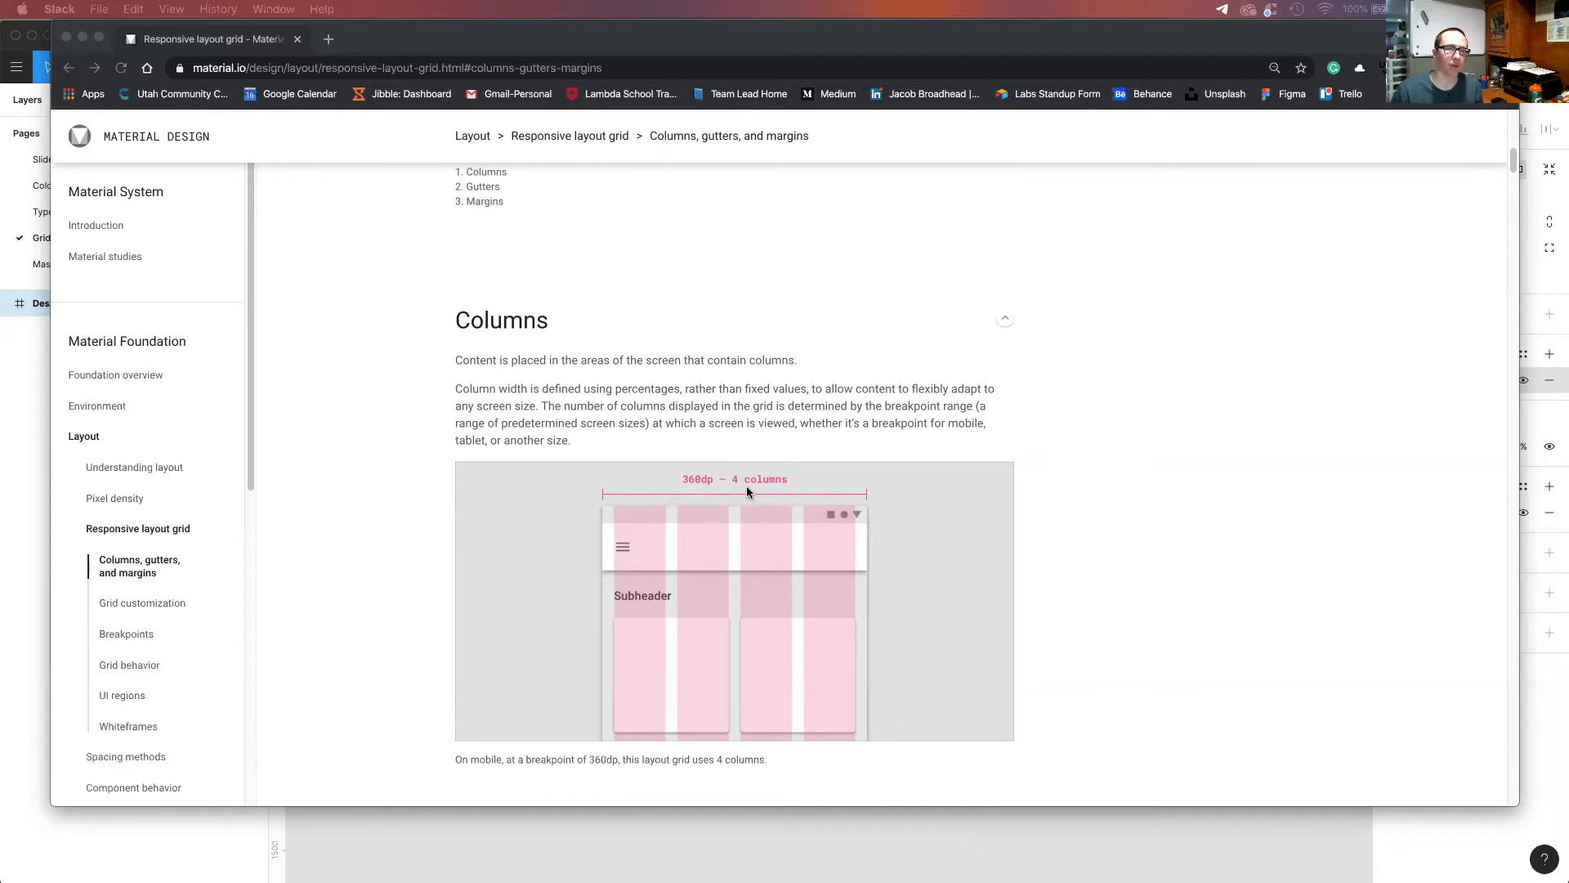
scroll(747, 491, down, 2)
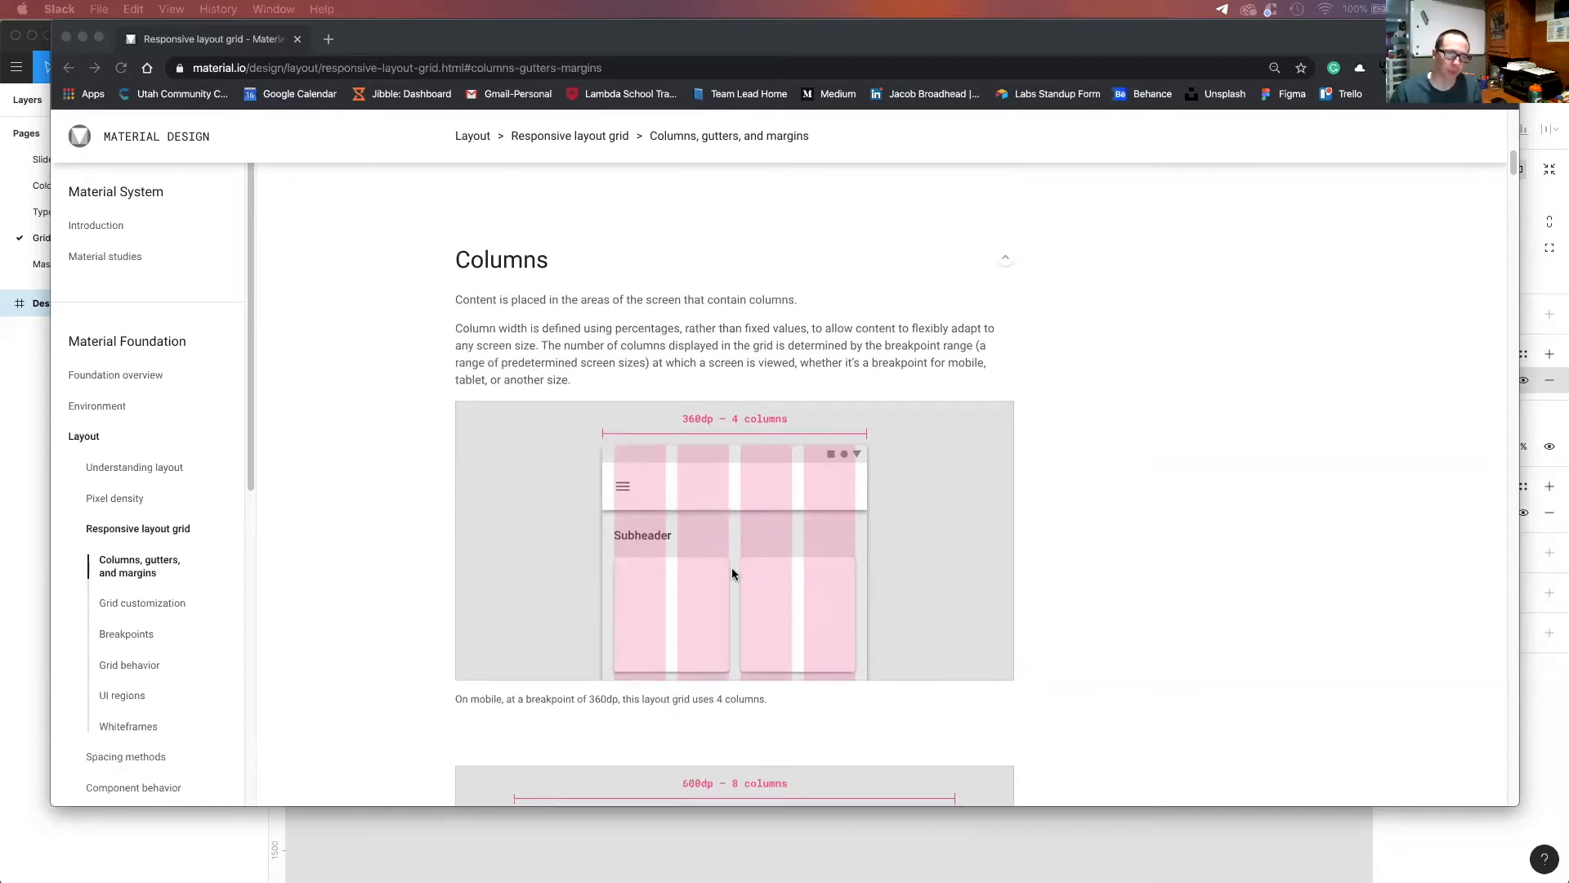
scroll(733, 566, down, 1)
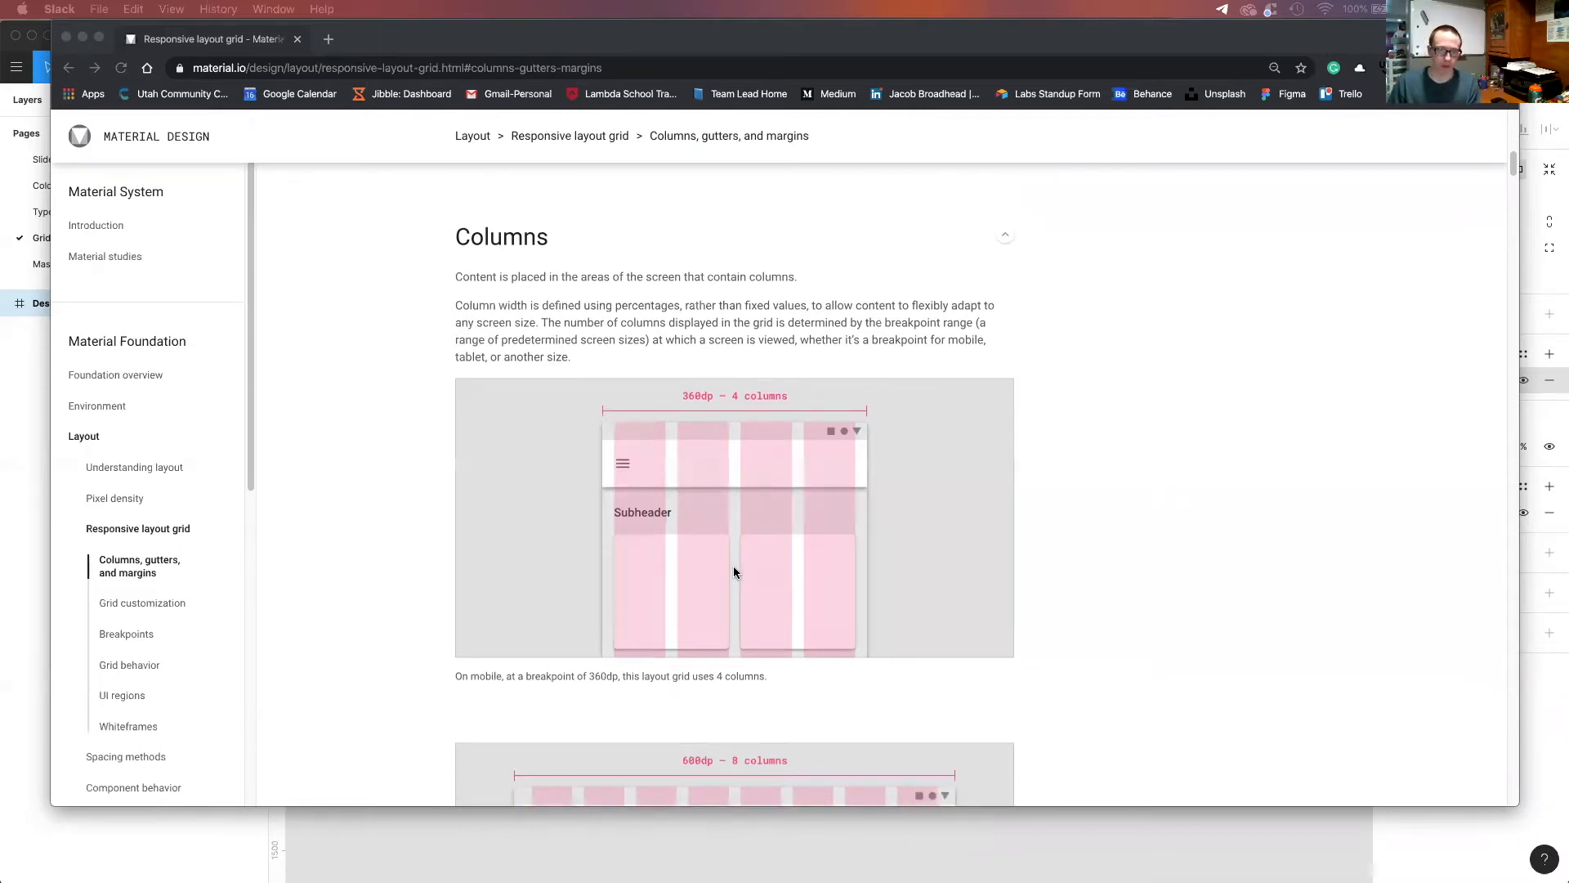
scroll(687, 551, down, 4)
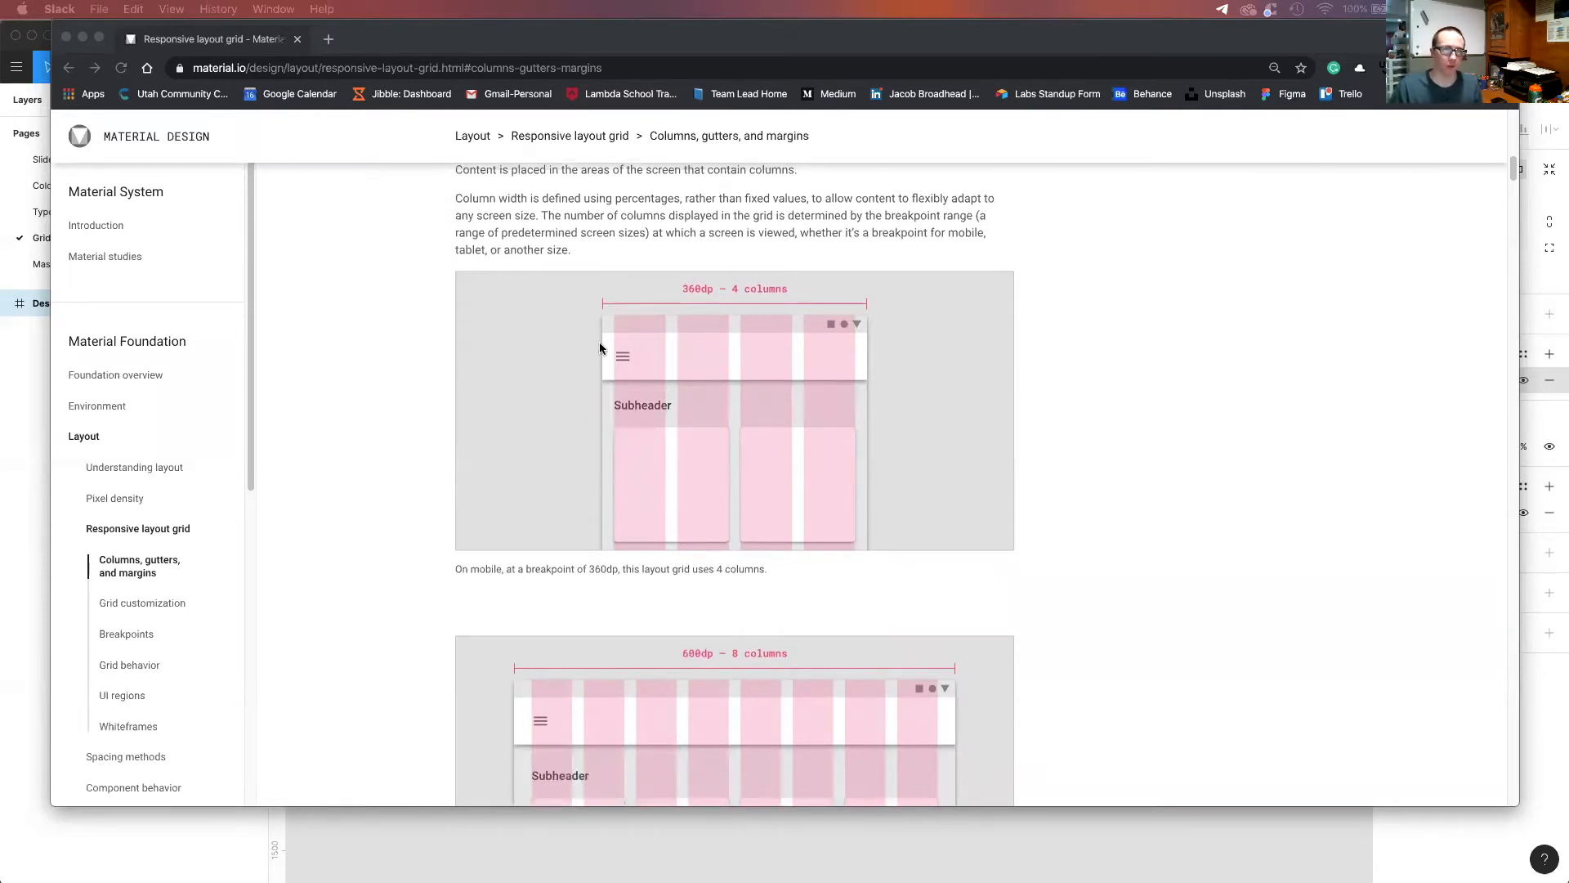
scroll(722, 466, down, 4)
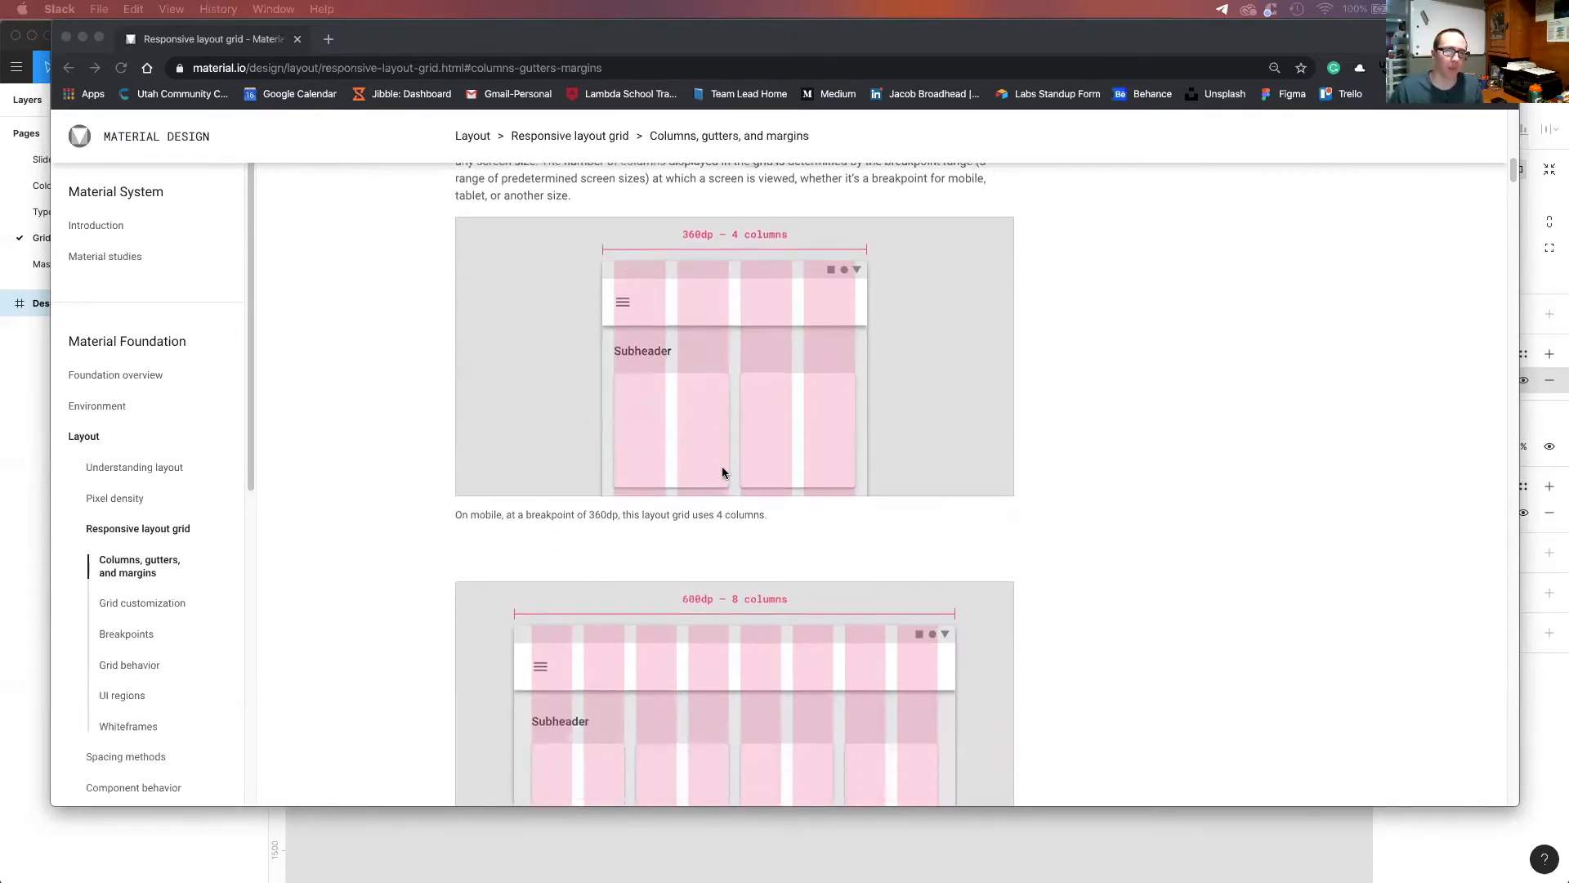
scroll(746, 518, down, 15)
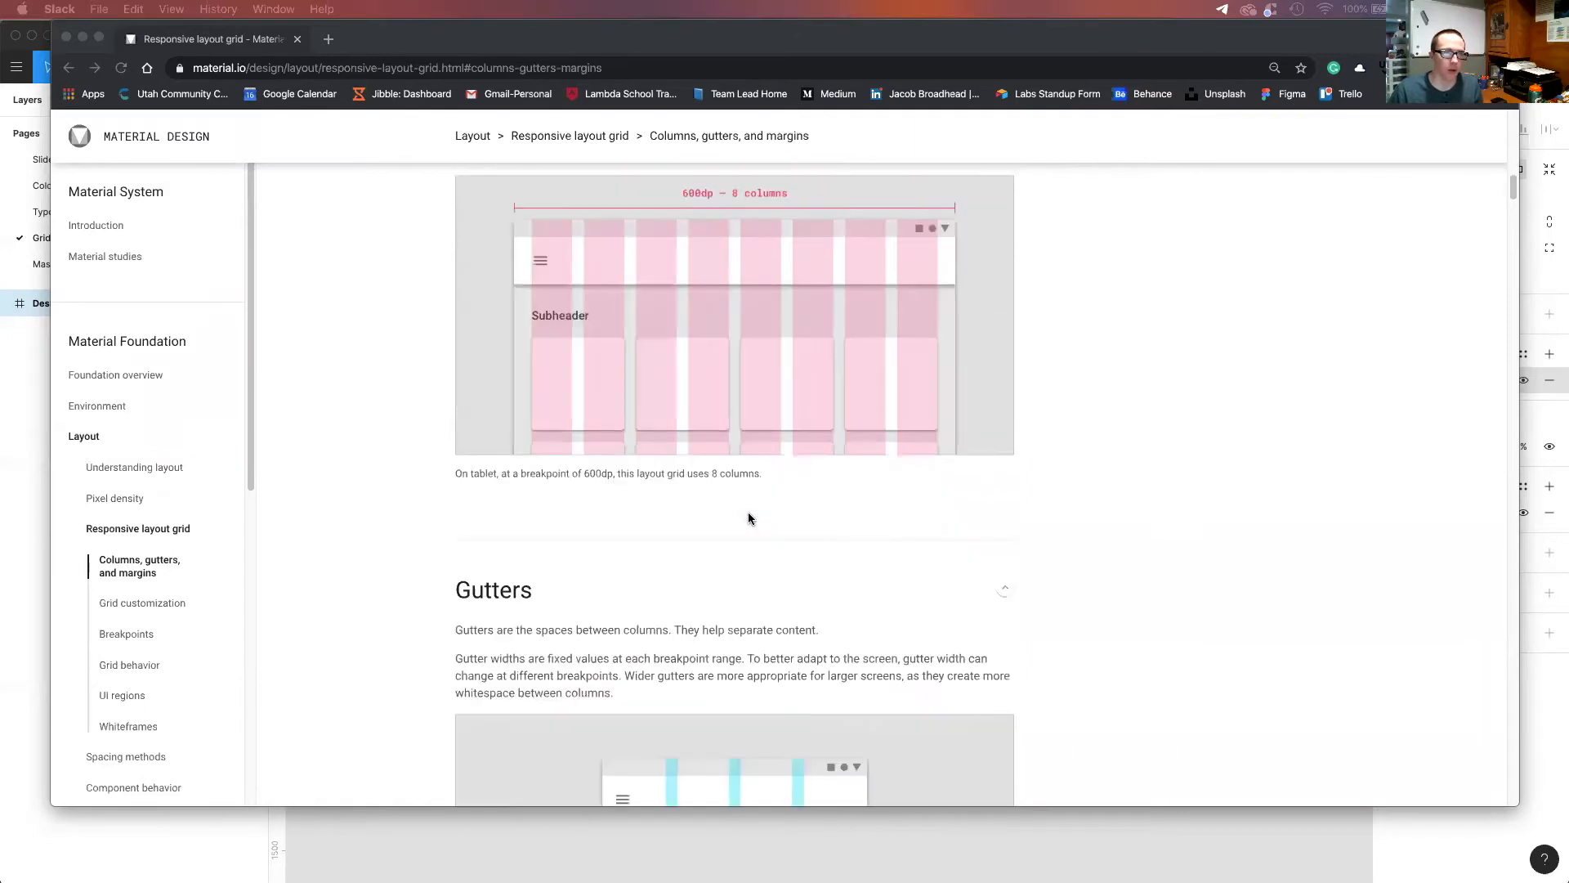
scroll(748, 512, up, 11)
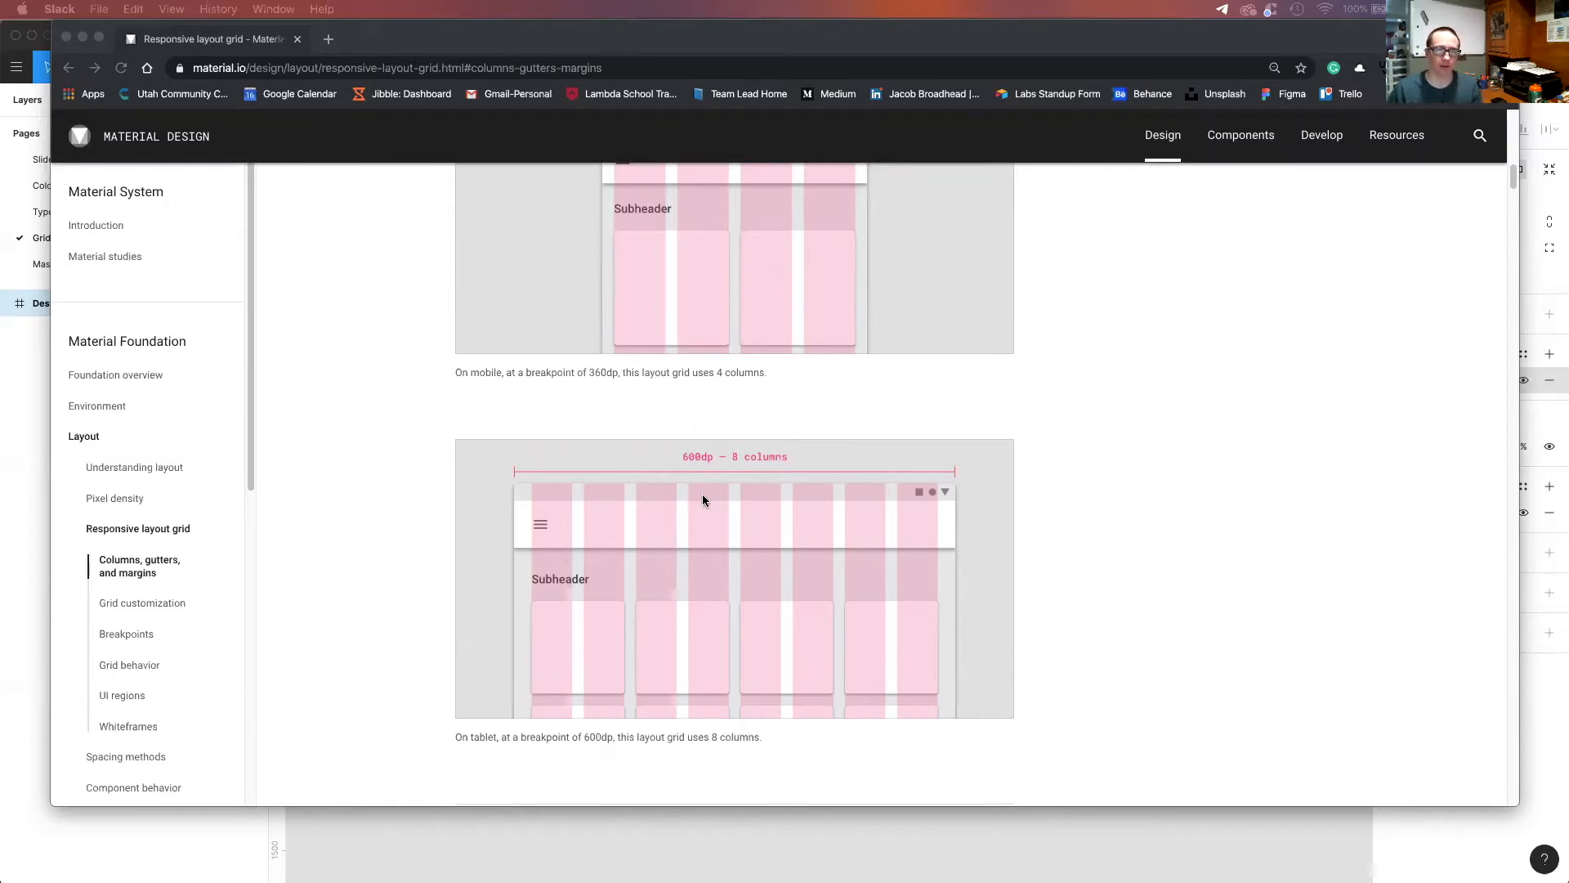
Study the Gutters section of the Material Design article, comparing the mobile and tablet gutter examples with the tablet column example.
scroll(703, 496, down, 5)
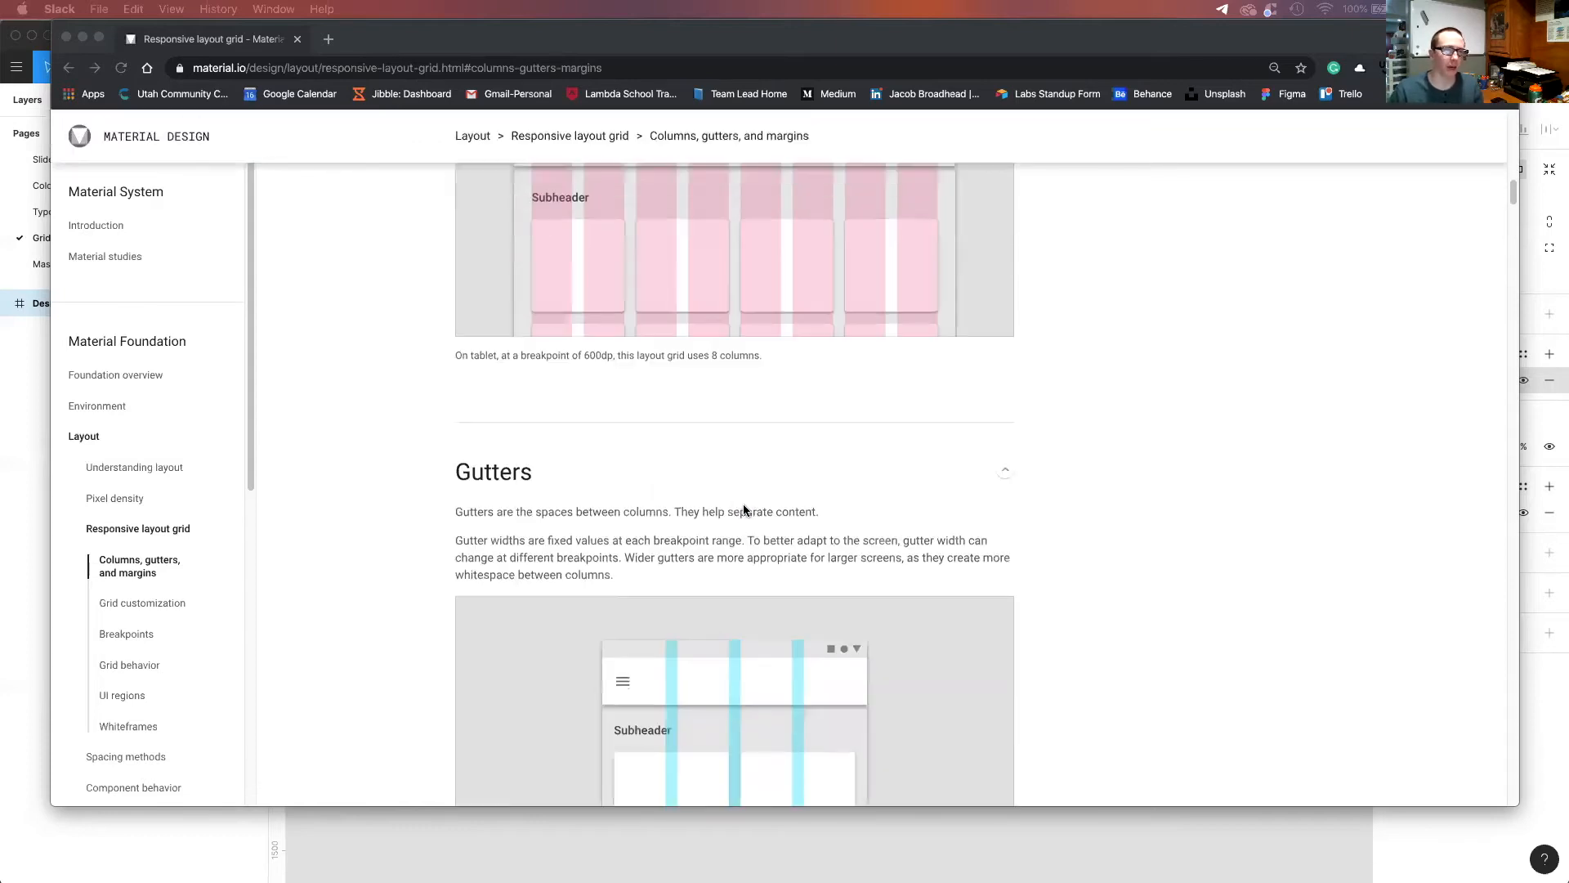
scroll(746, 637, down, 2)
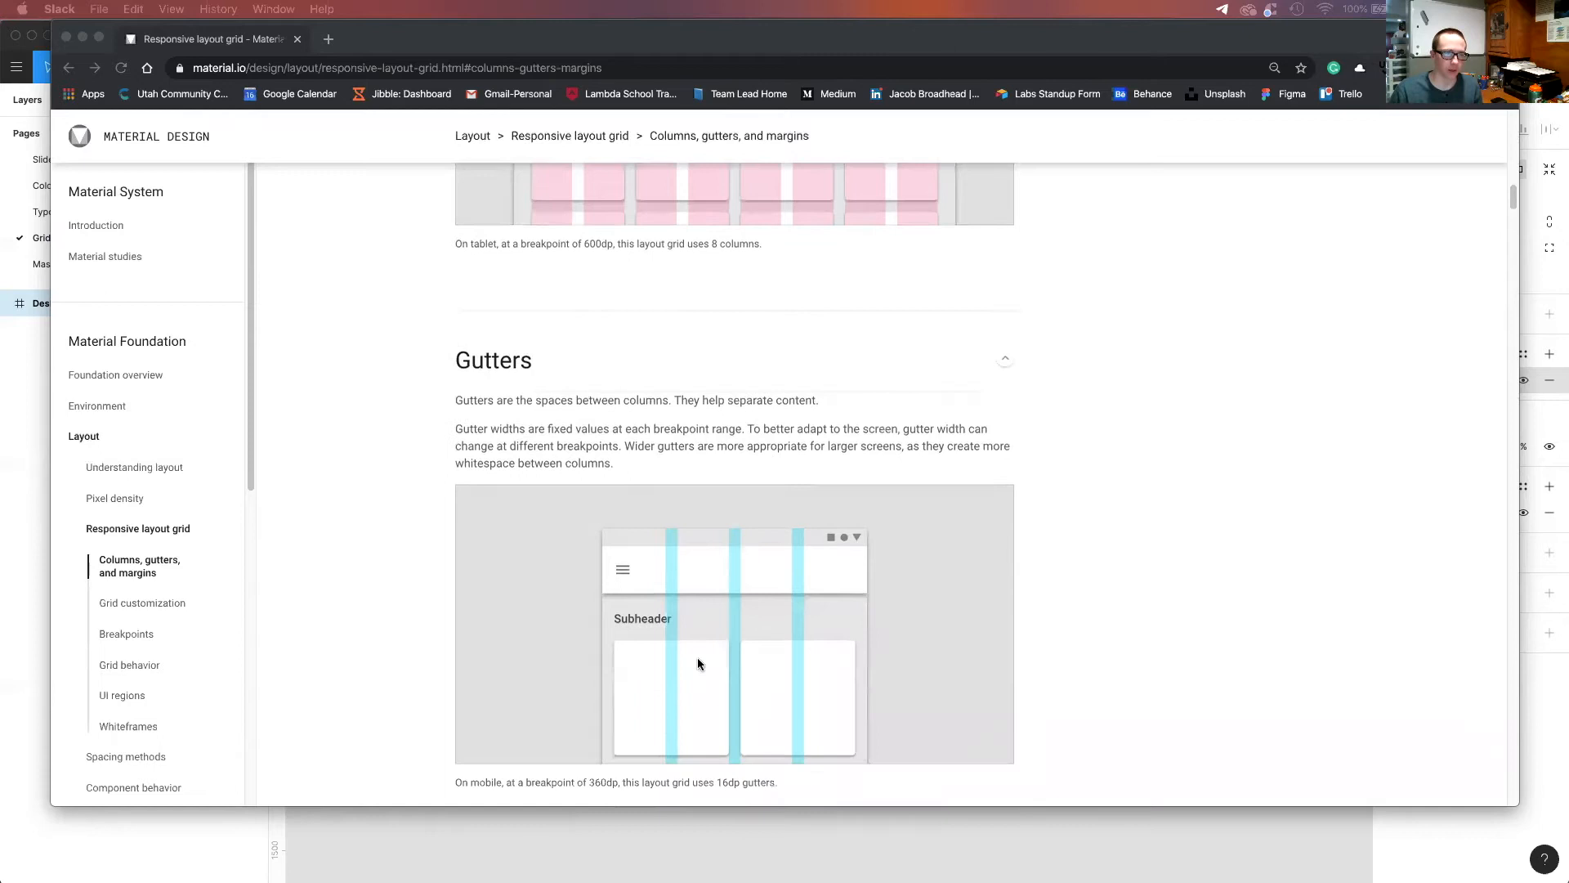
scroll(683, 426, up, 4)
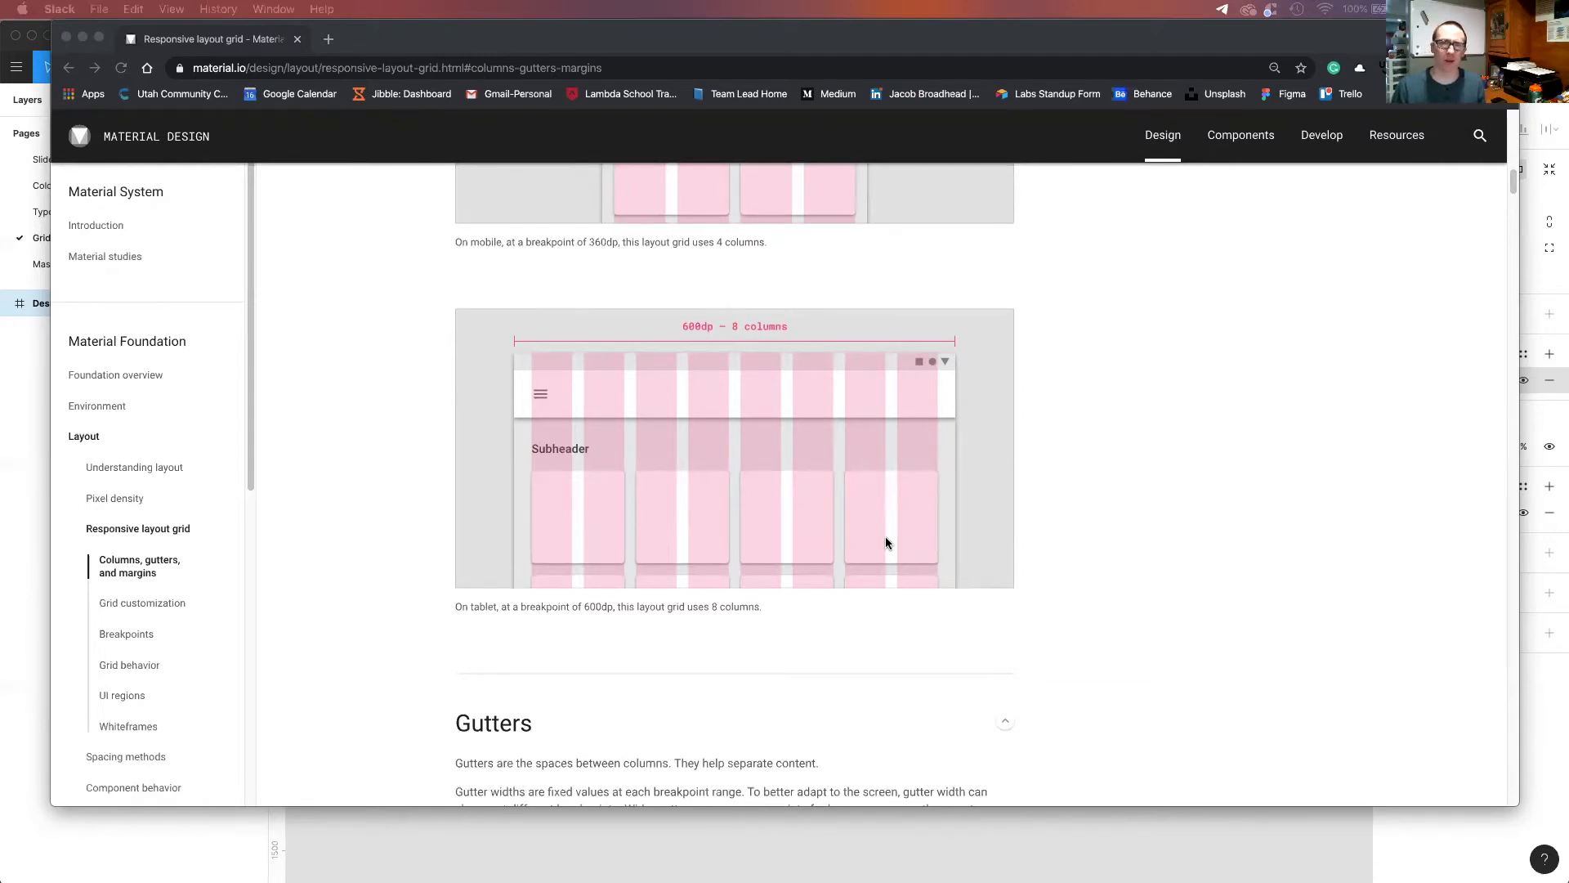
scroll(762, 579, down, 3)
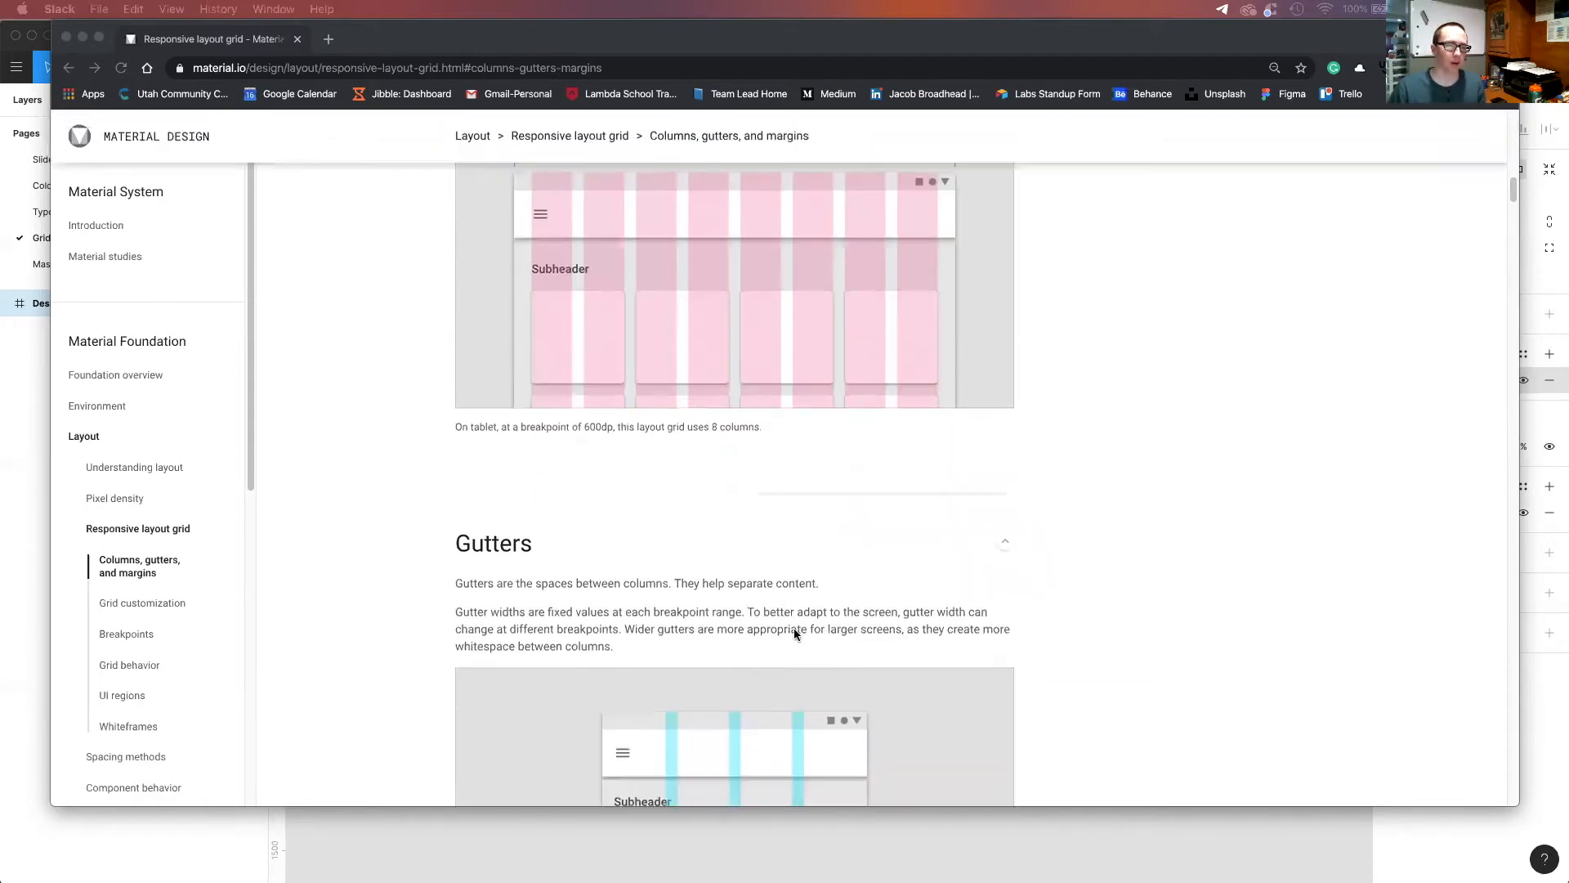
scroll(793, 627, down, 3)
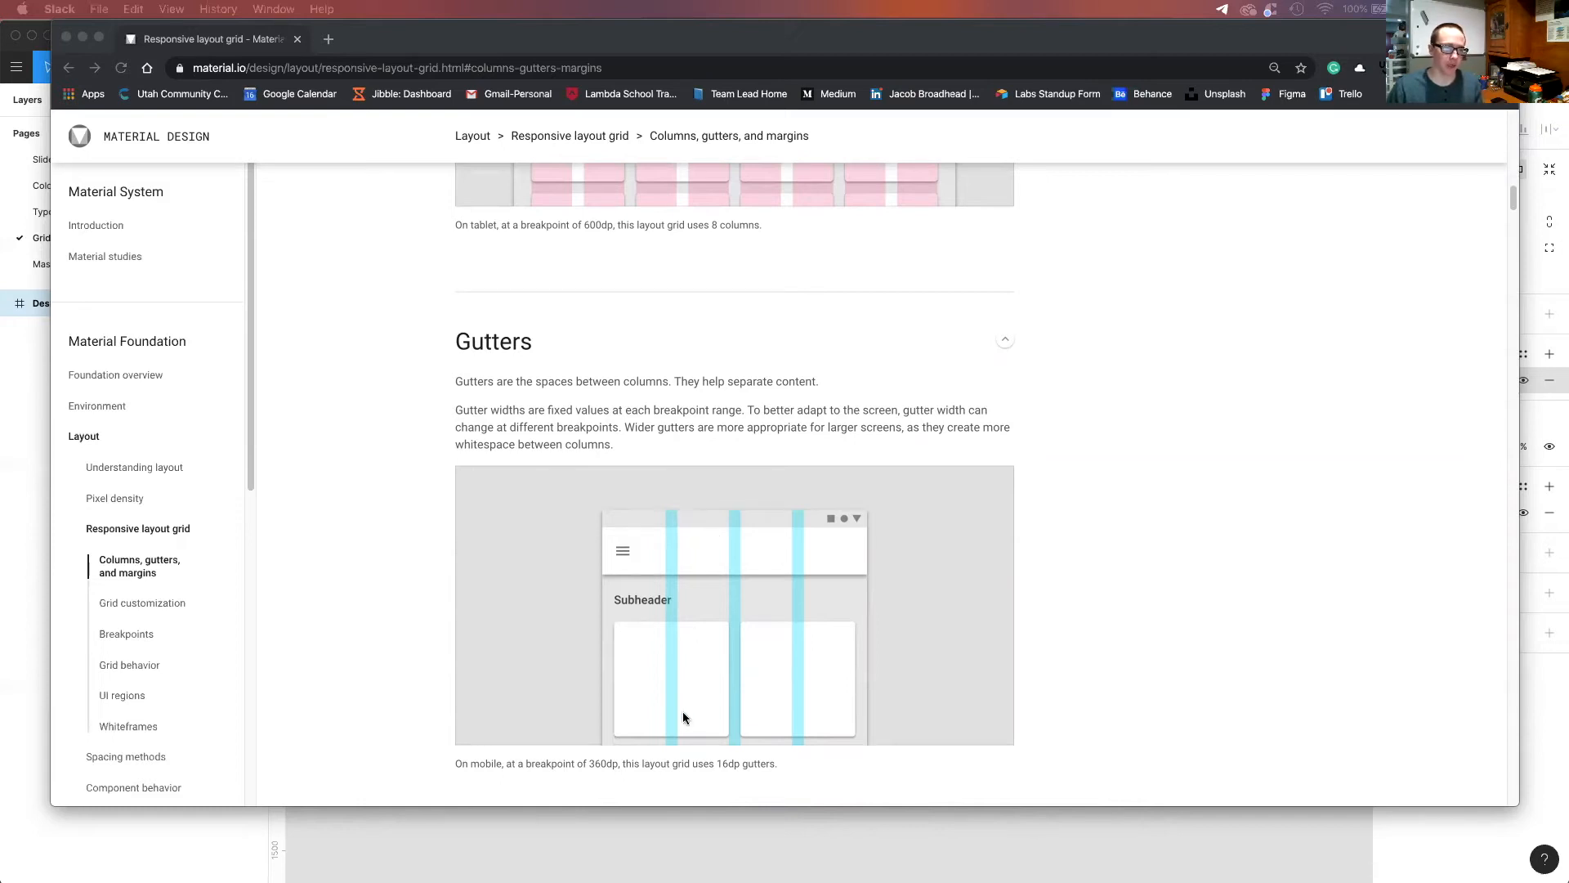
scroll(684, 735, down, 1)
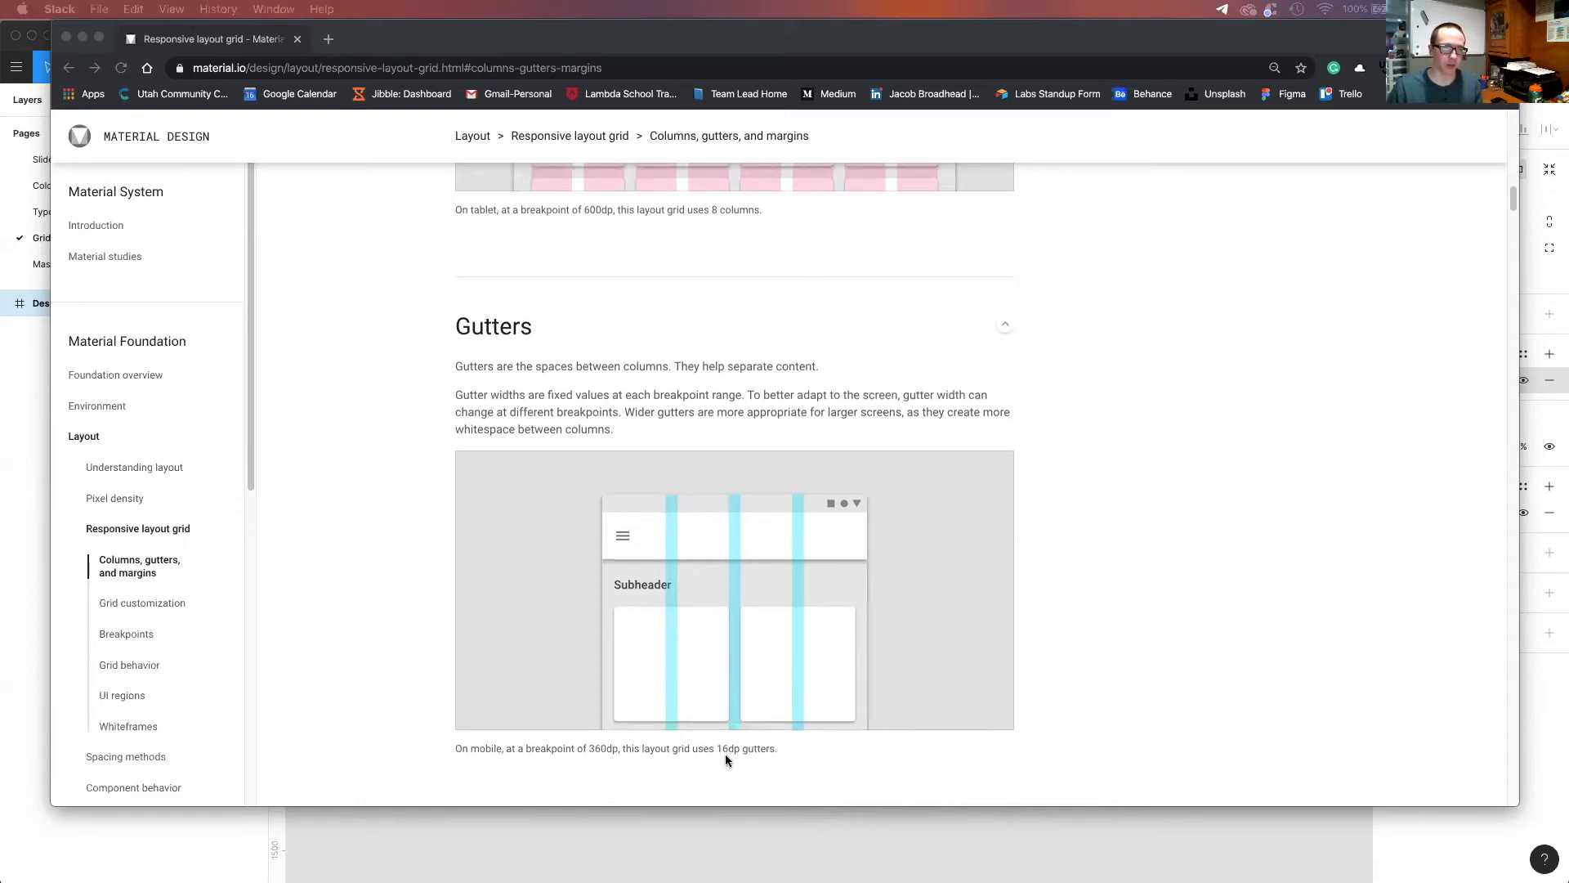
scroll(754, 761, down, 1)
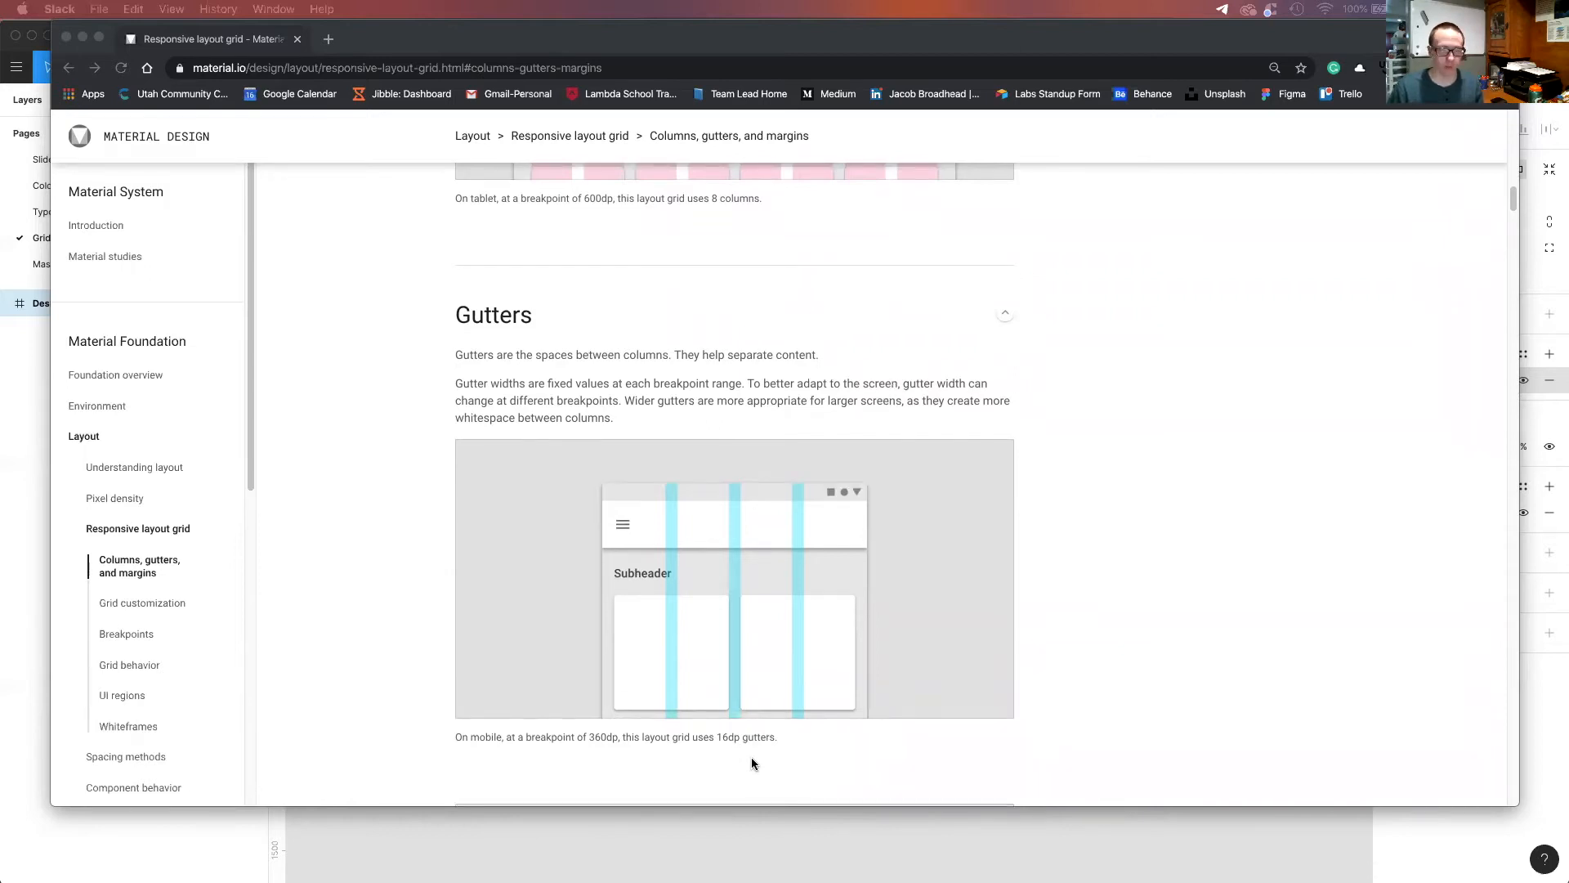
scroll(752, 760, down, 5)
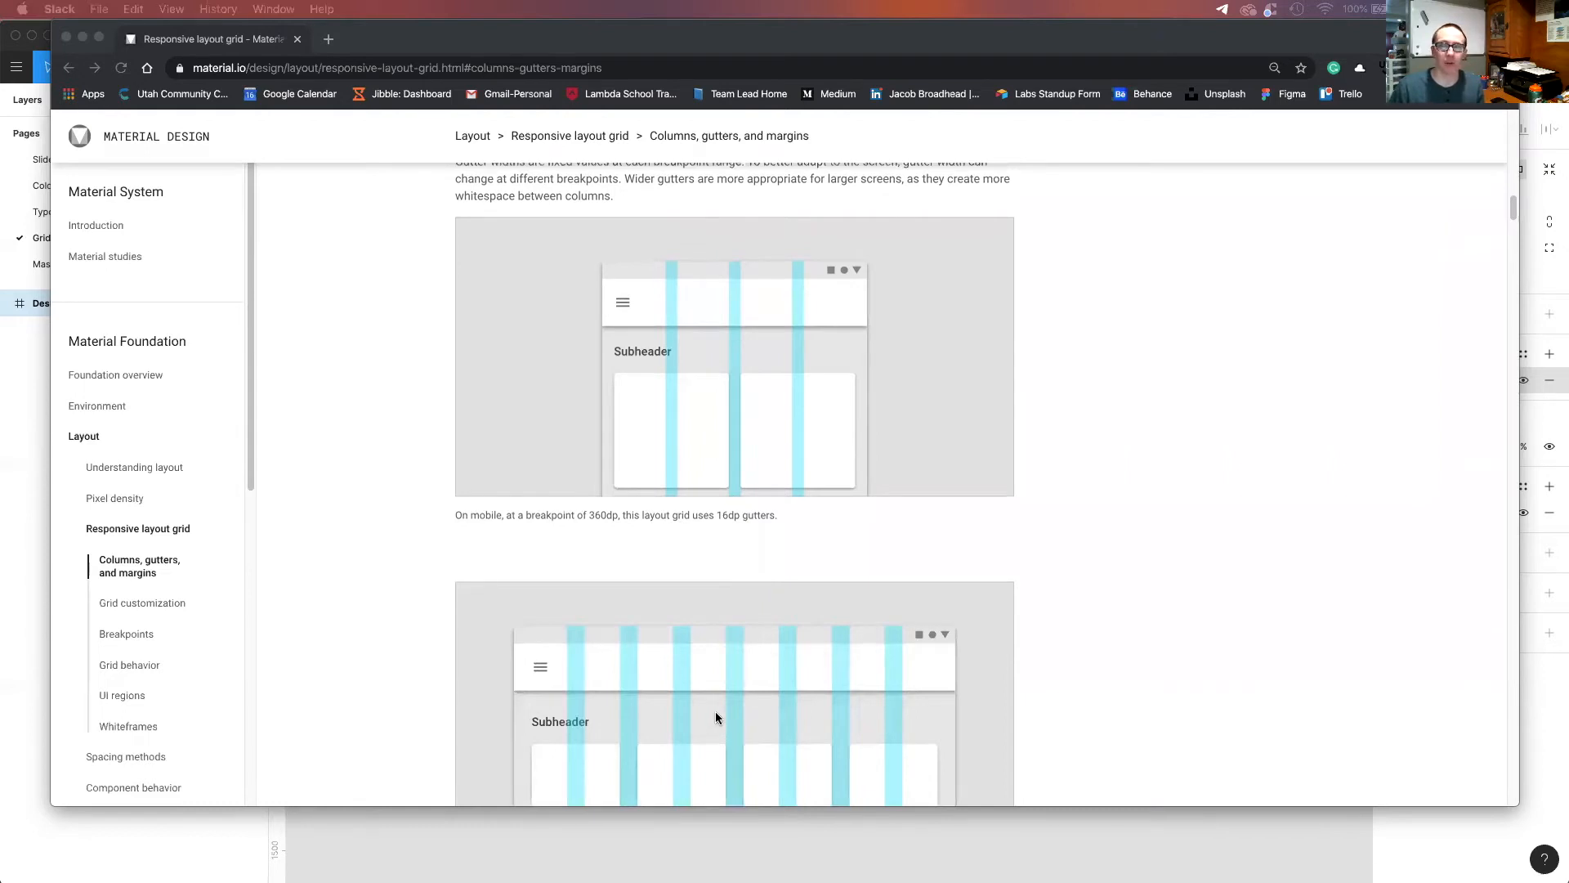
scroll(718, 639, down, 4)
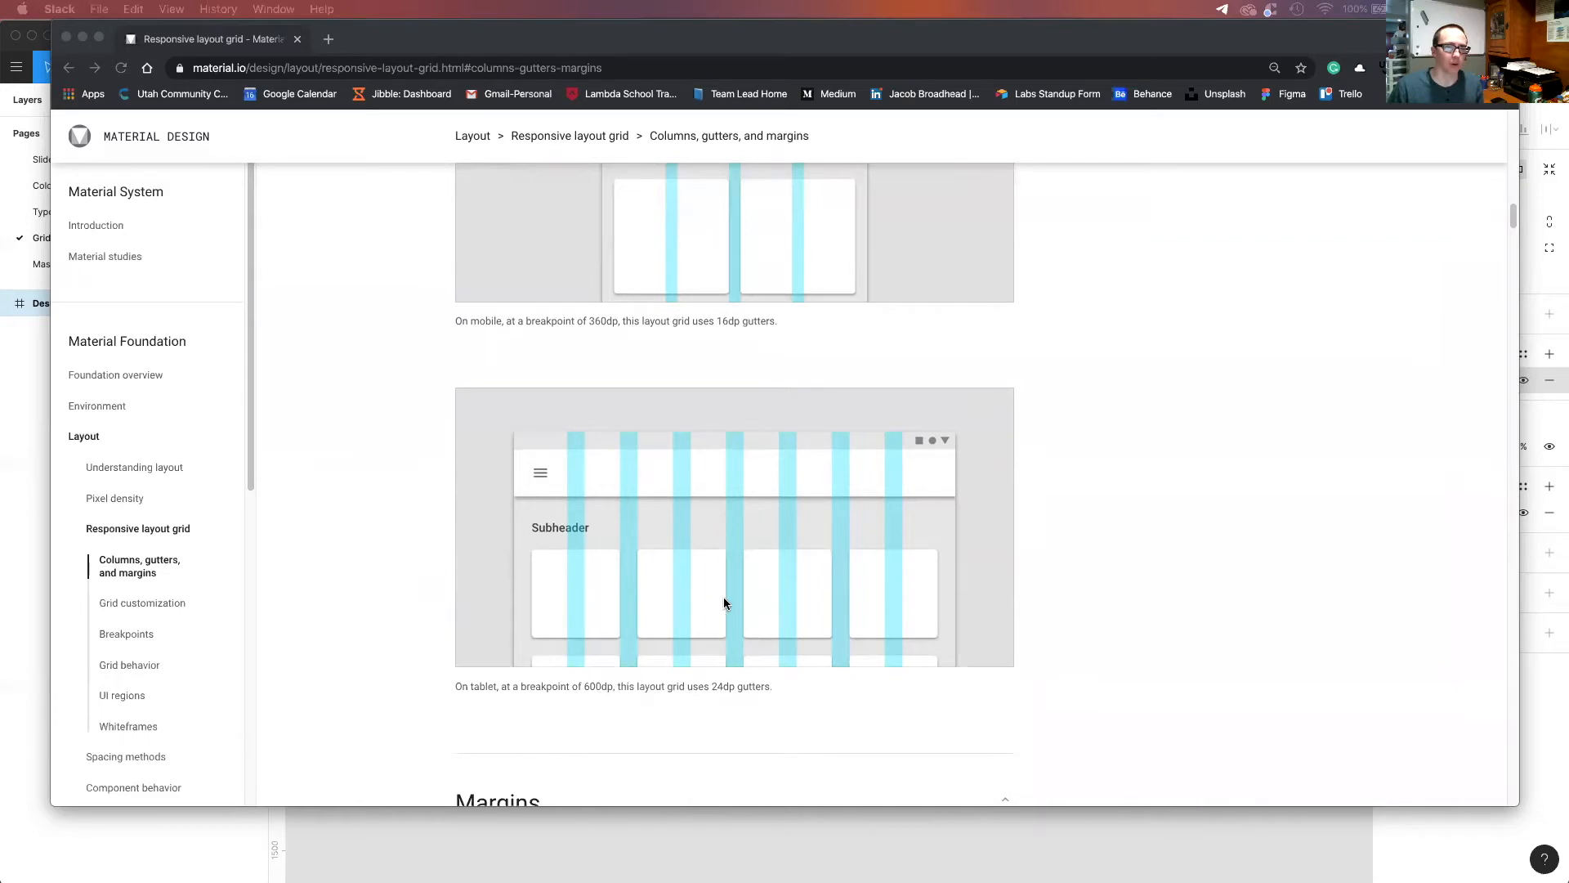
scroll(546, 528, down, 1)
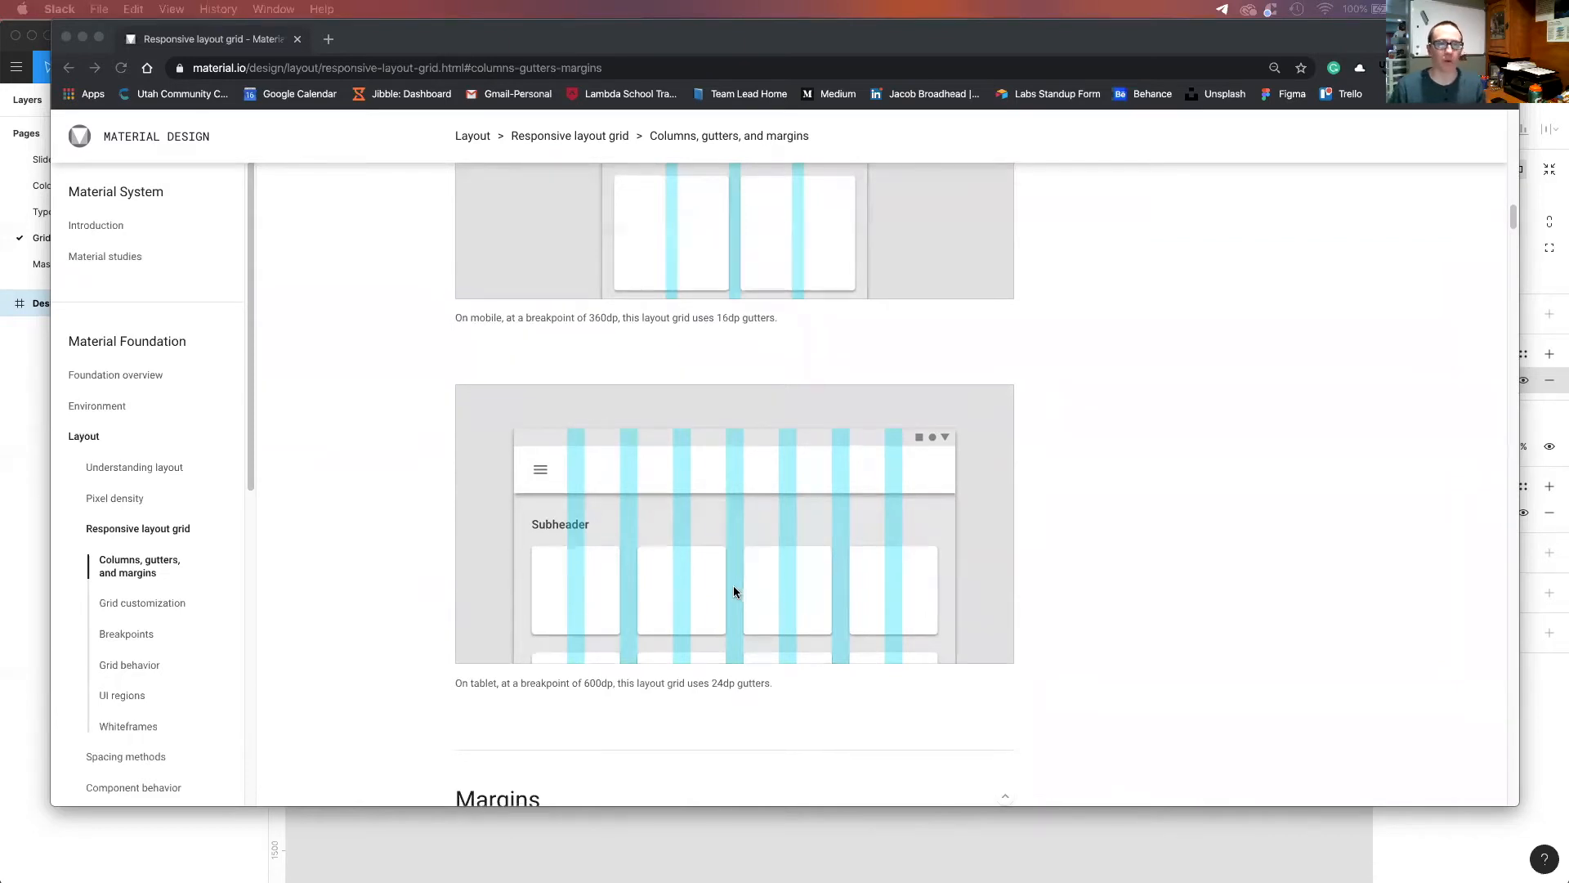
scroll(605, 543, down, 1)
scroll(604, 543, down, 2)
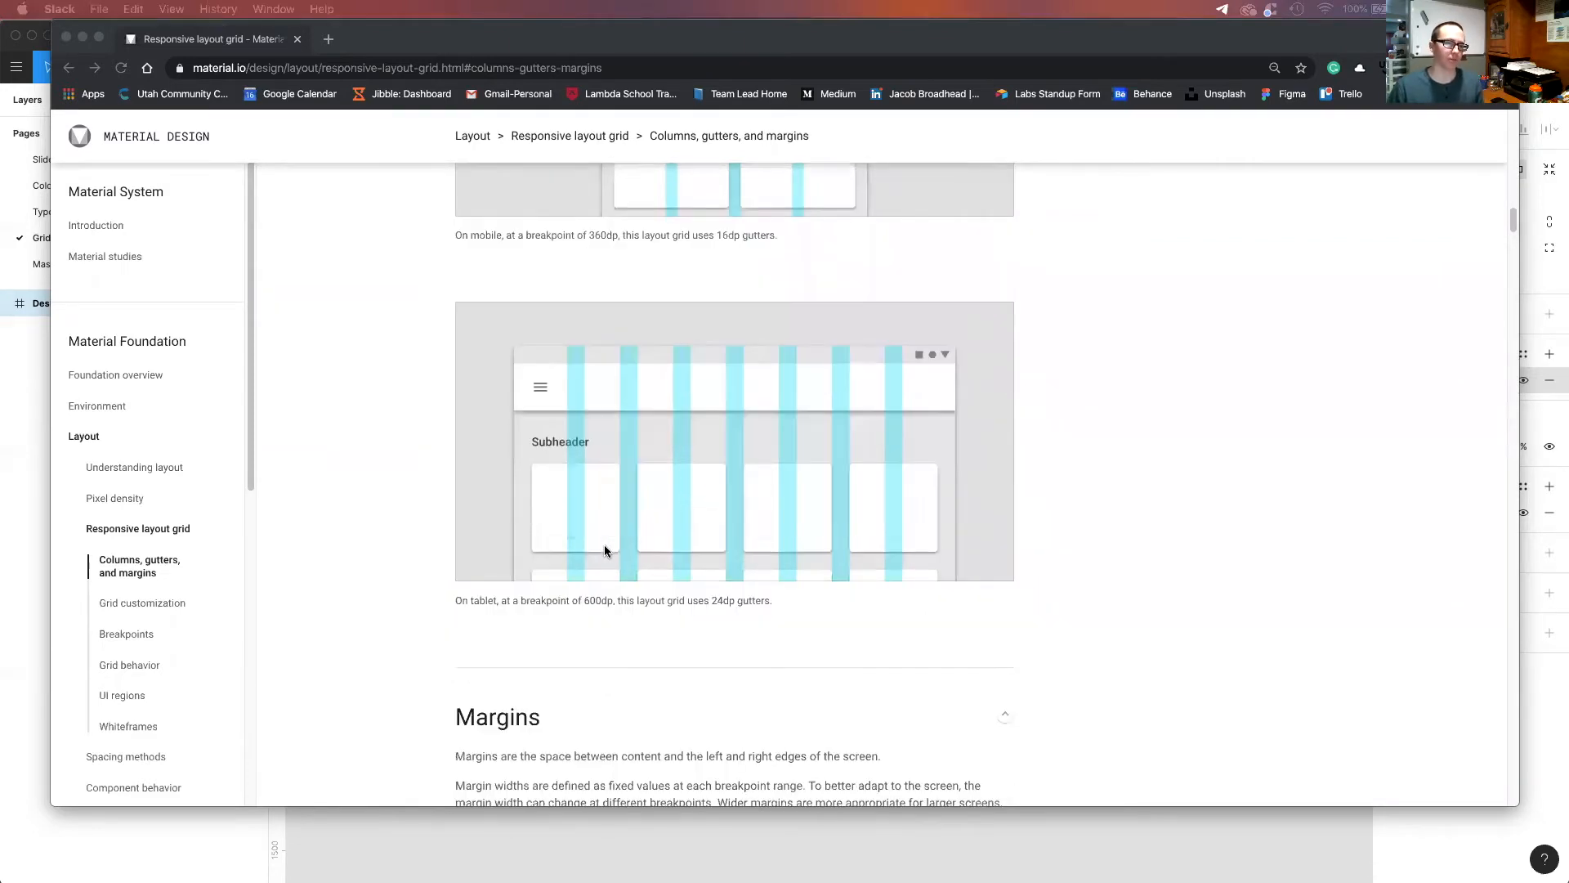
scroll(748, 613, down, 1)
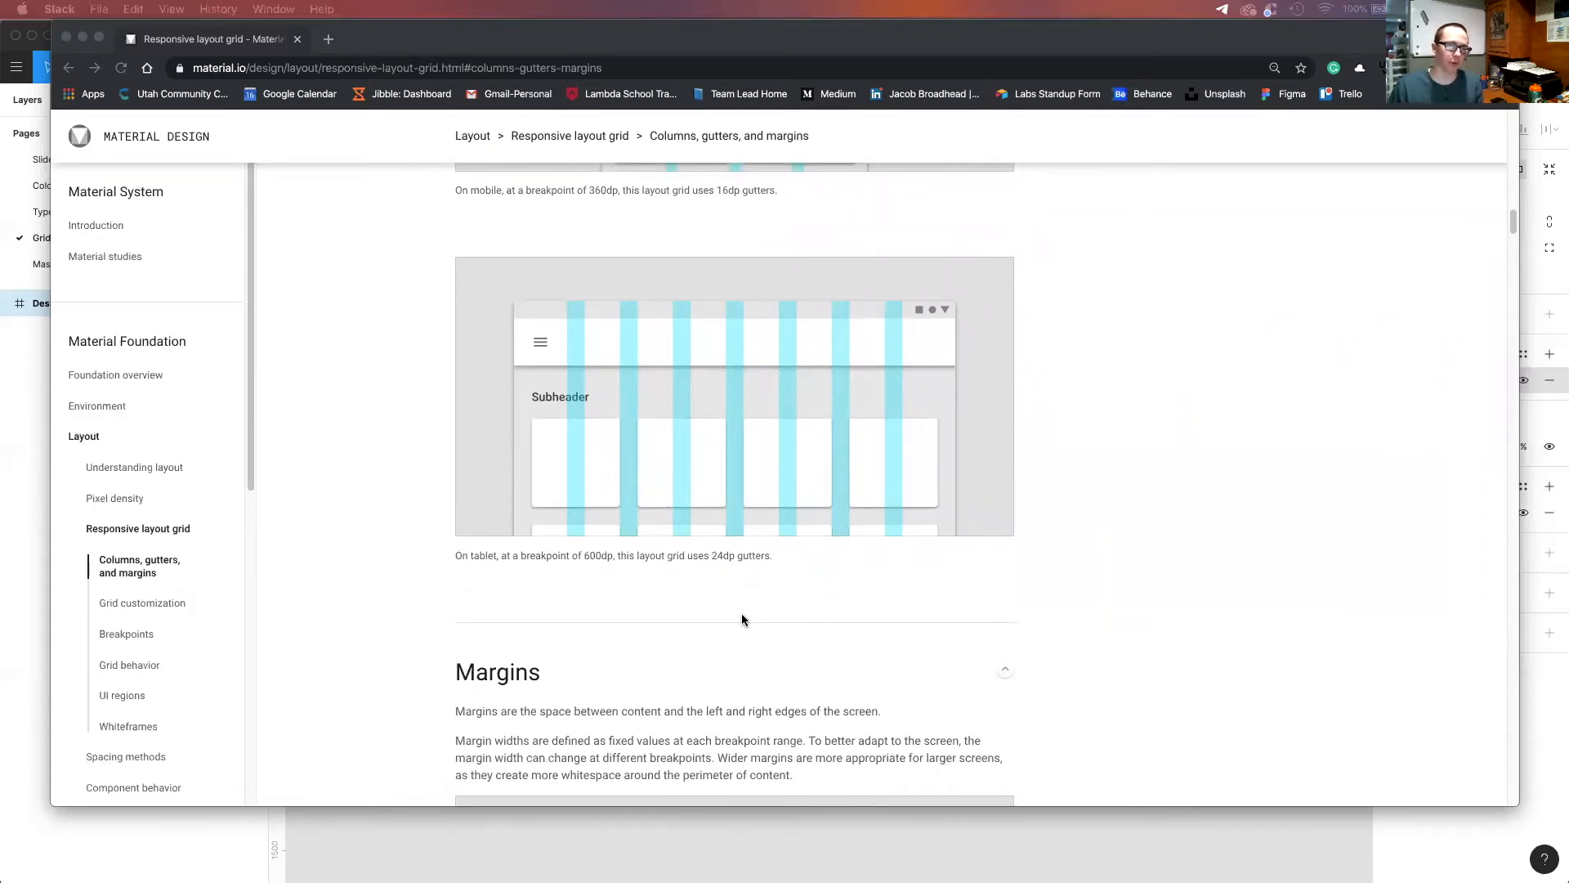
Read the introduction to the Margins section, then return to the Columns section and its mobile and tablet examples.
scroll(747, 618, down, 1)
scroll(672, 629, down, 3)
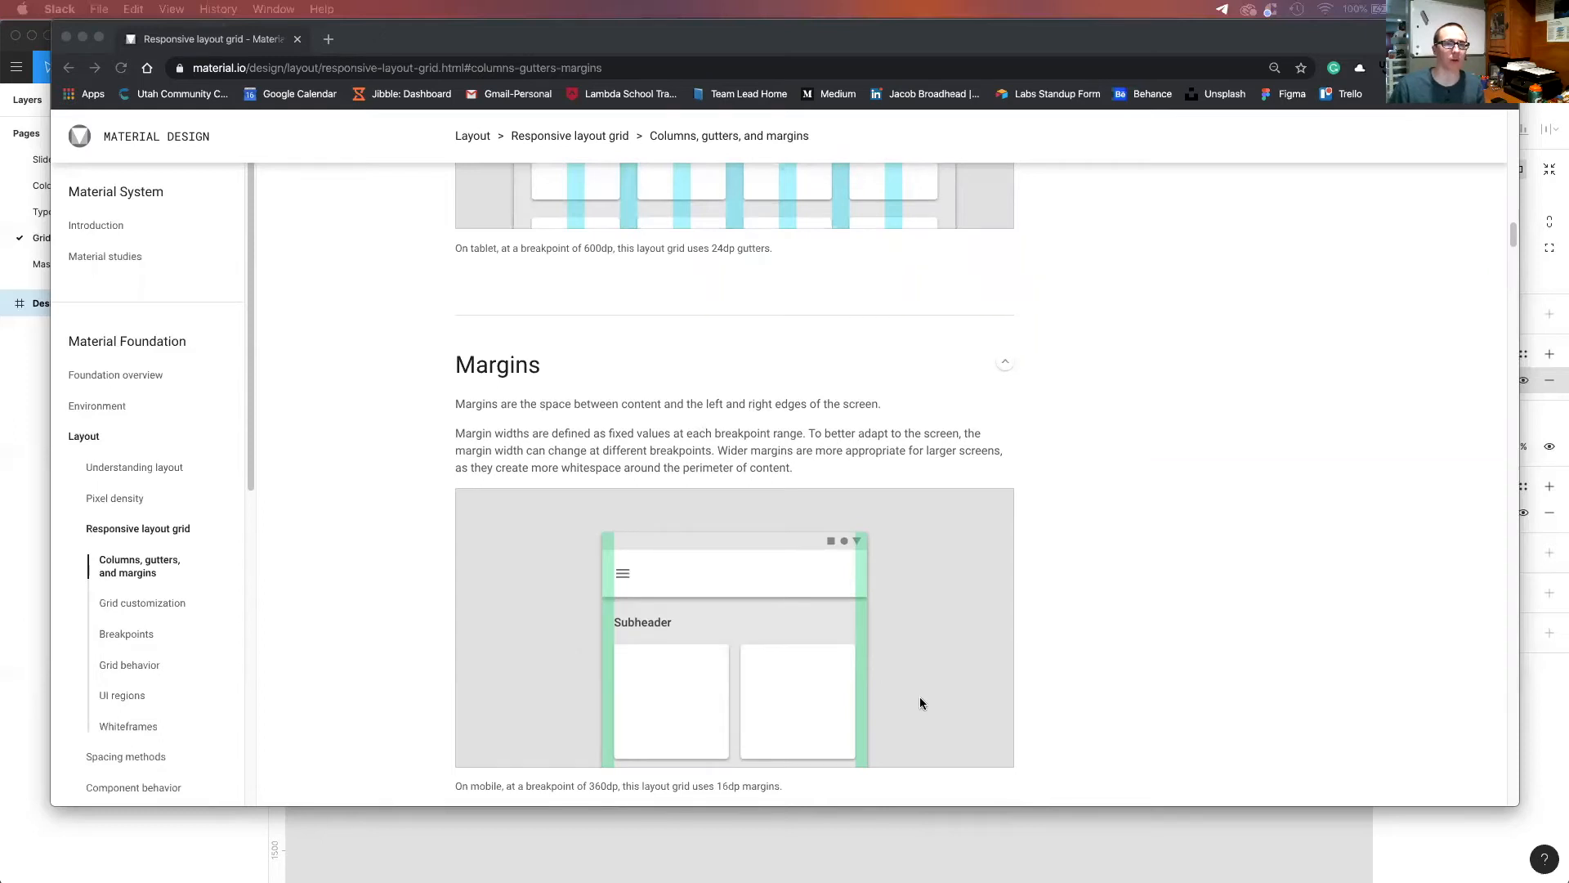
scroll(920, 696, up, 15)
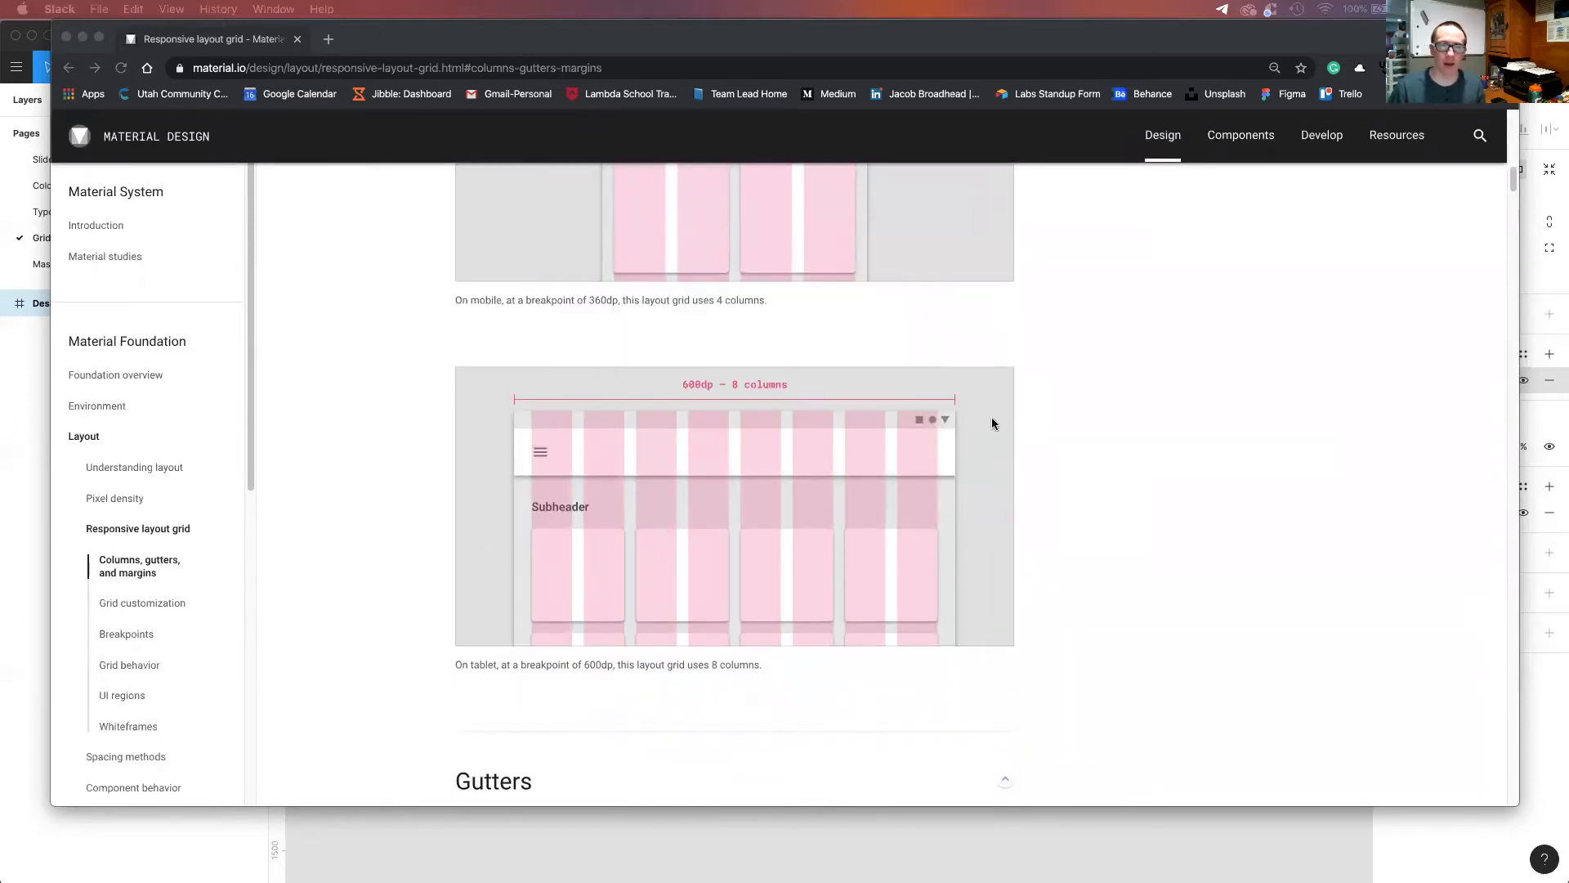
scroll(968, 651, down, 2)
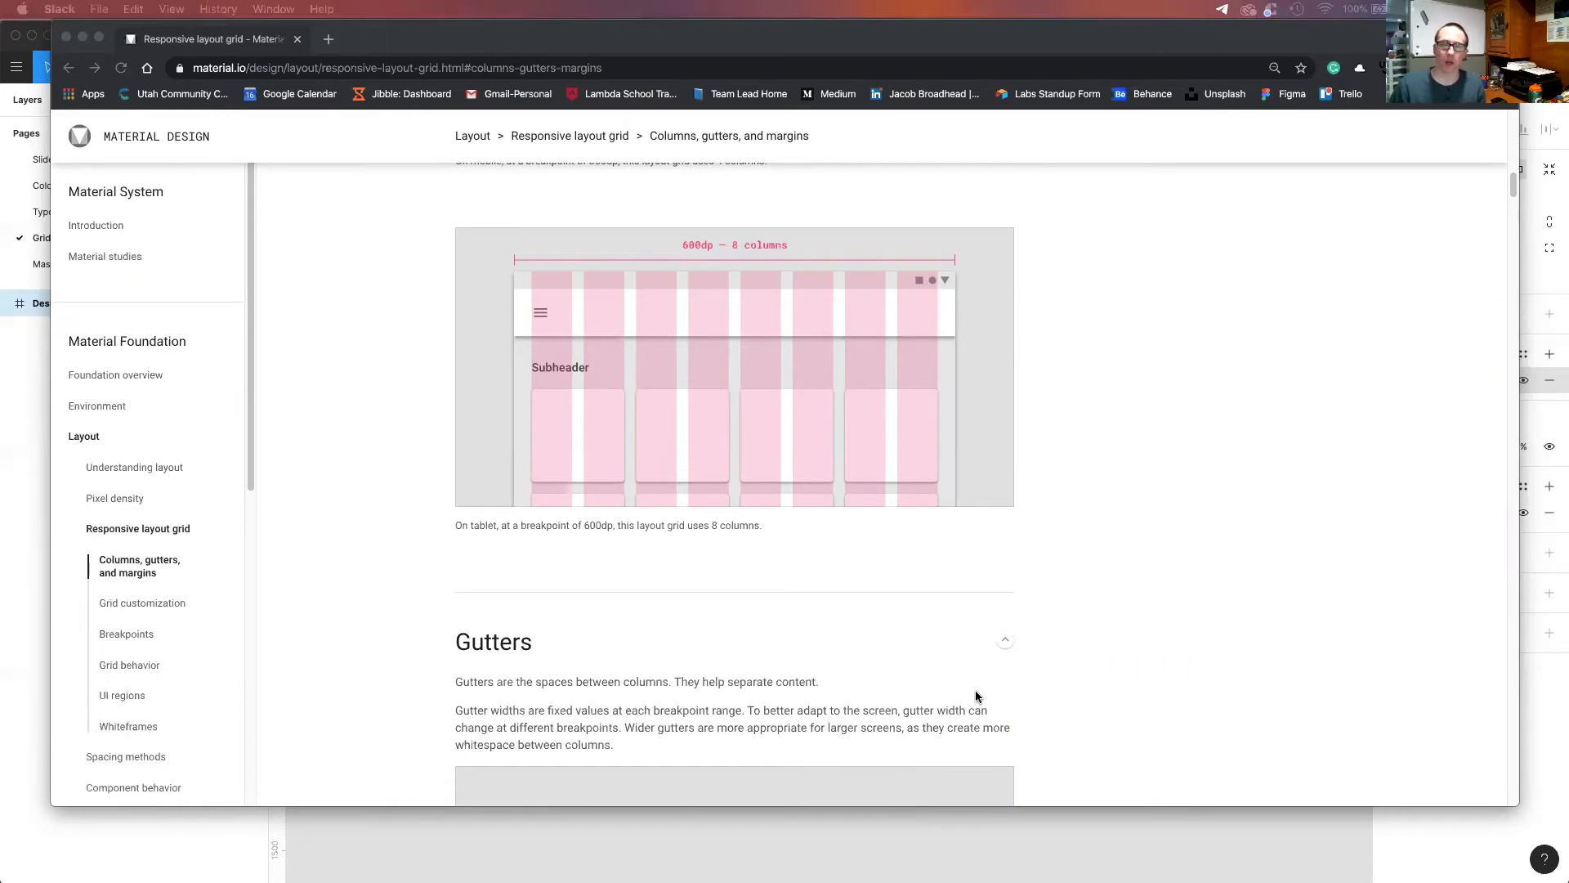
scroll(977, 673, up, 7)
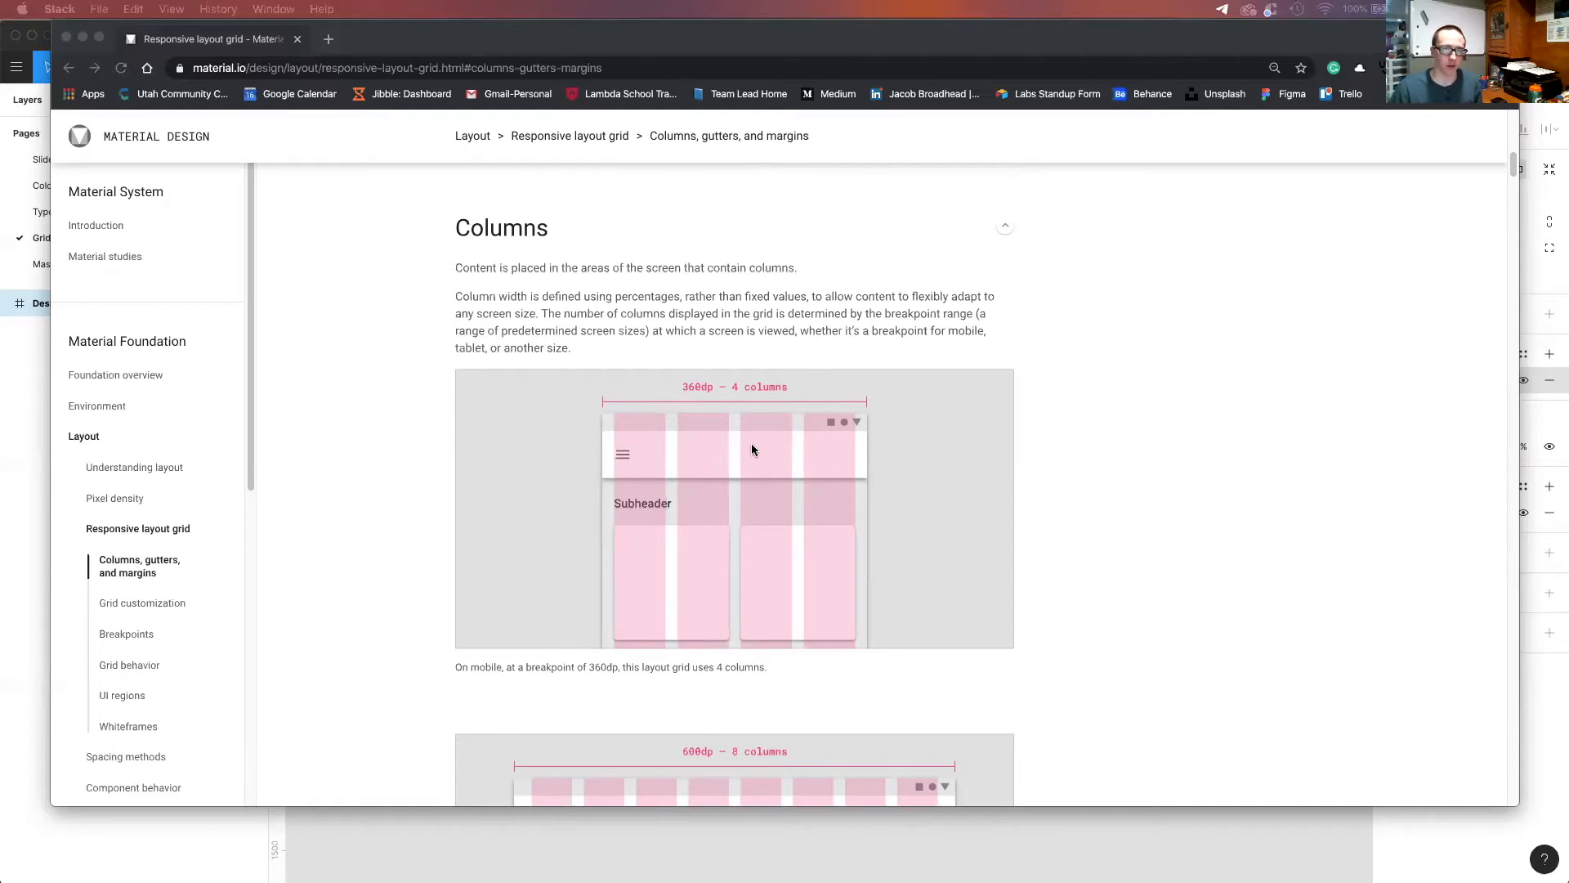
Review the article from Columns through Gutters to Margins, examining the margin example for a small tablet.
scroll(752, 456, down, 7)
scroll(754, 482, down, 8)
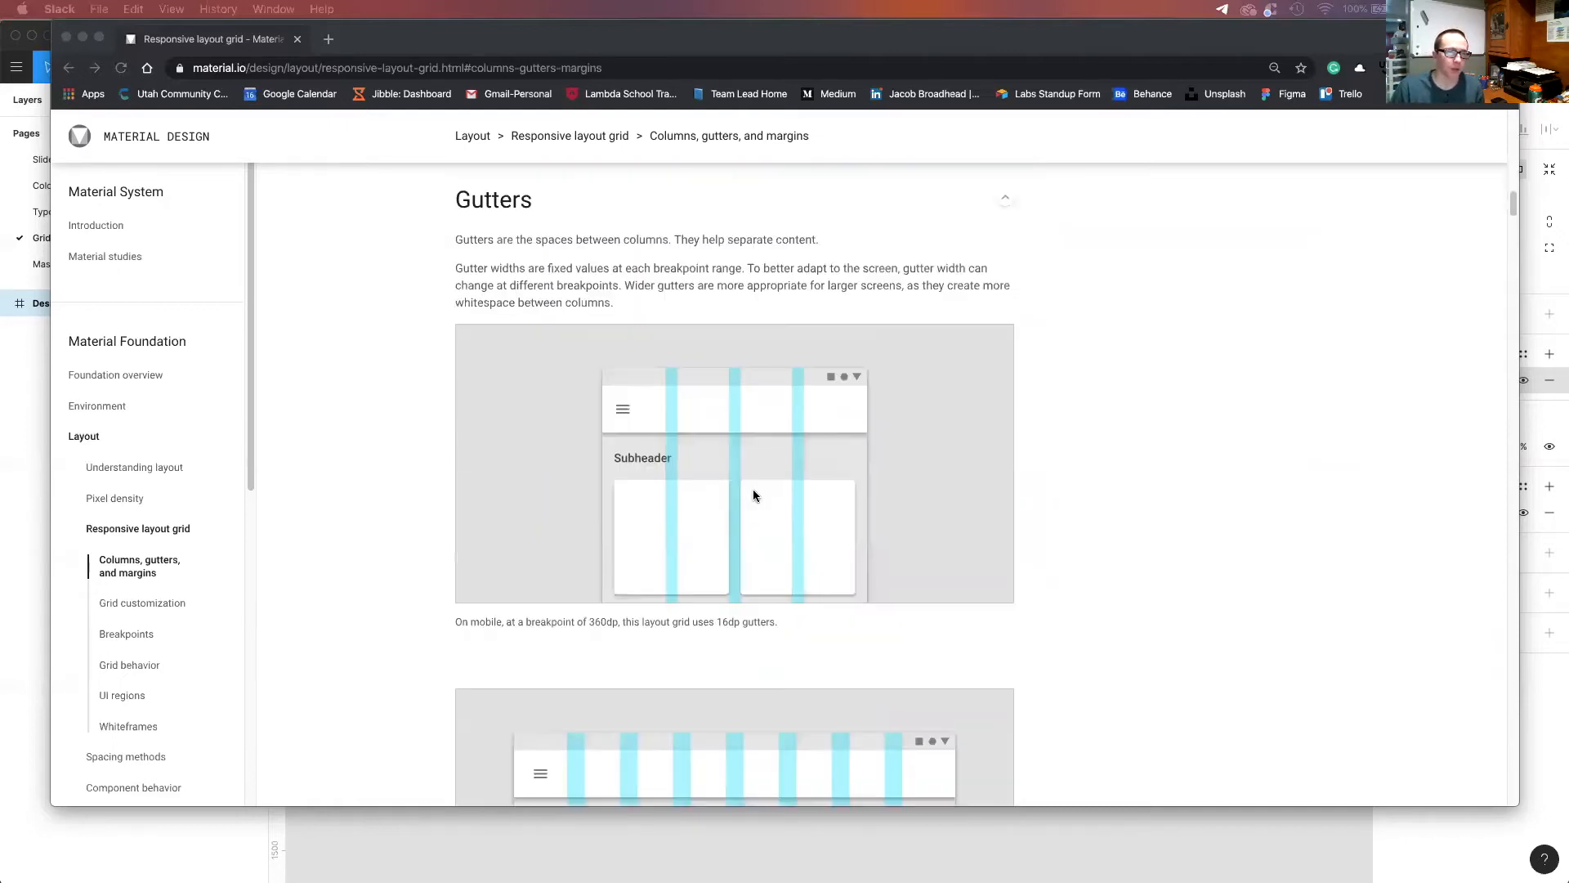
scroll(748, 466, down, 3)
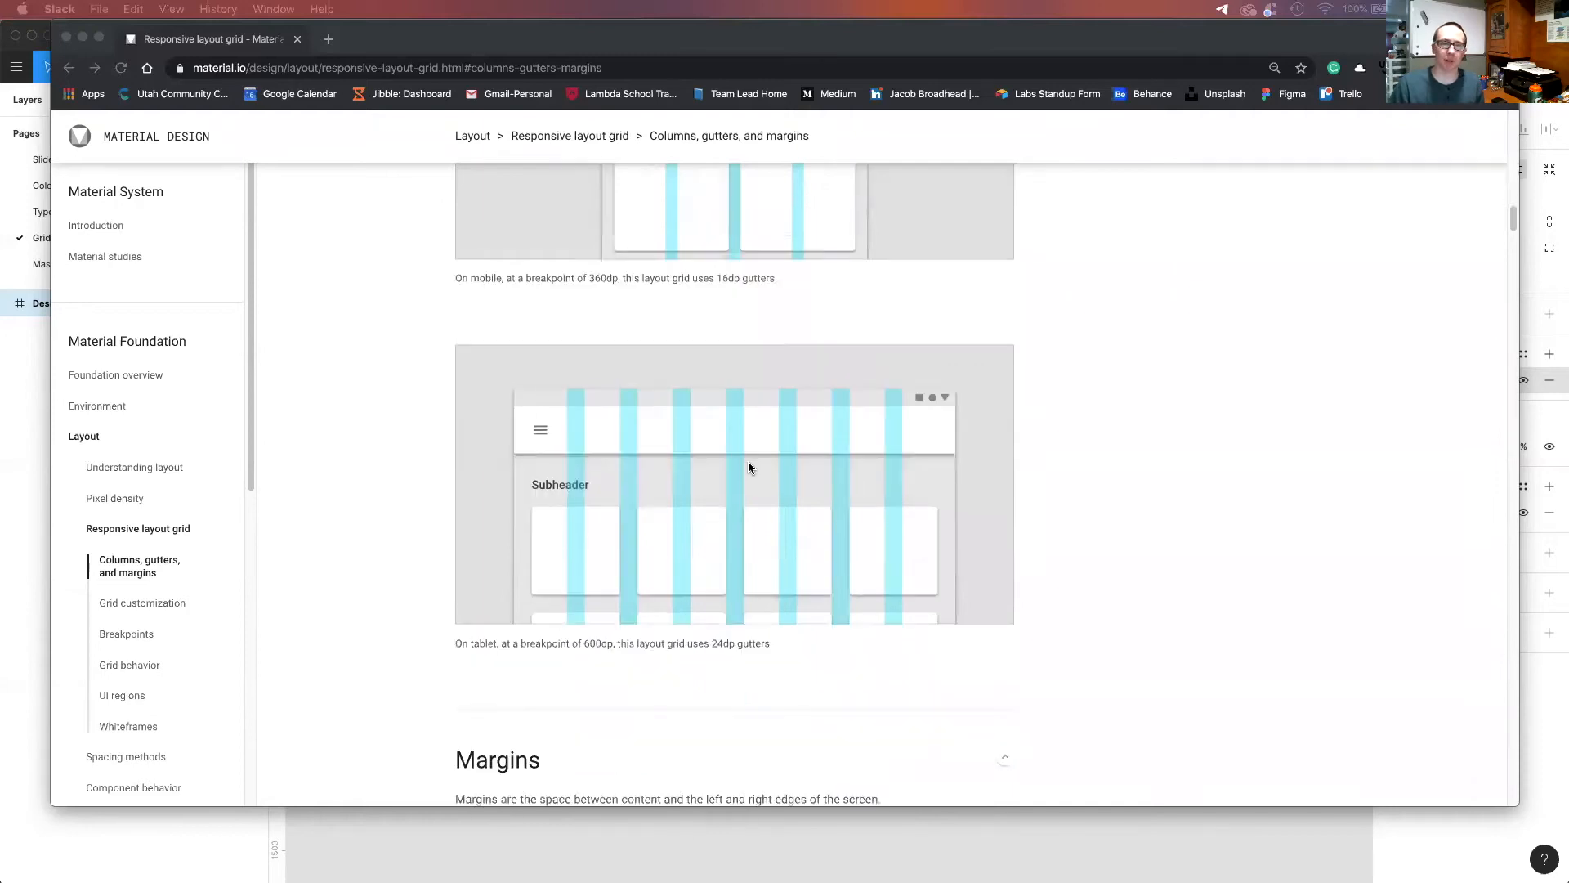
scroll(749, 468, down, 10)
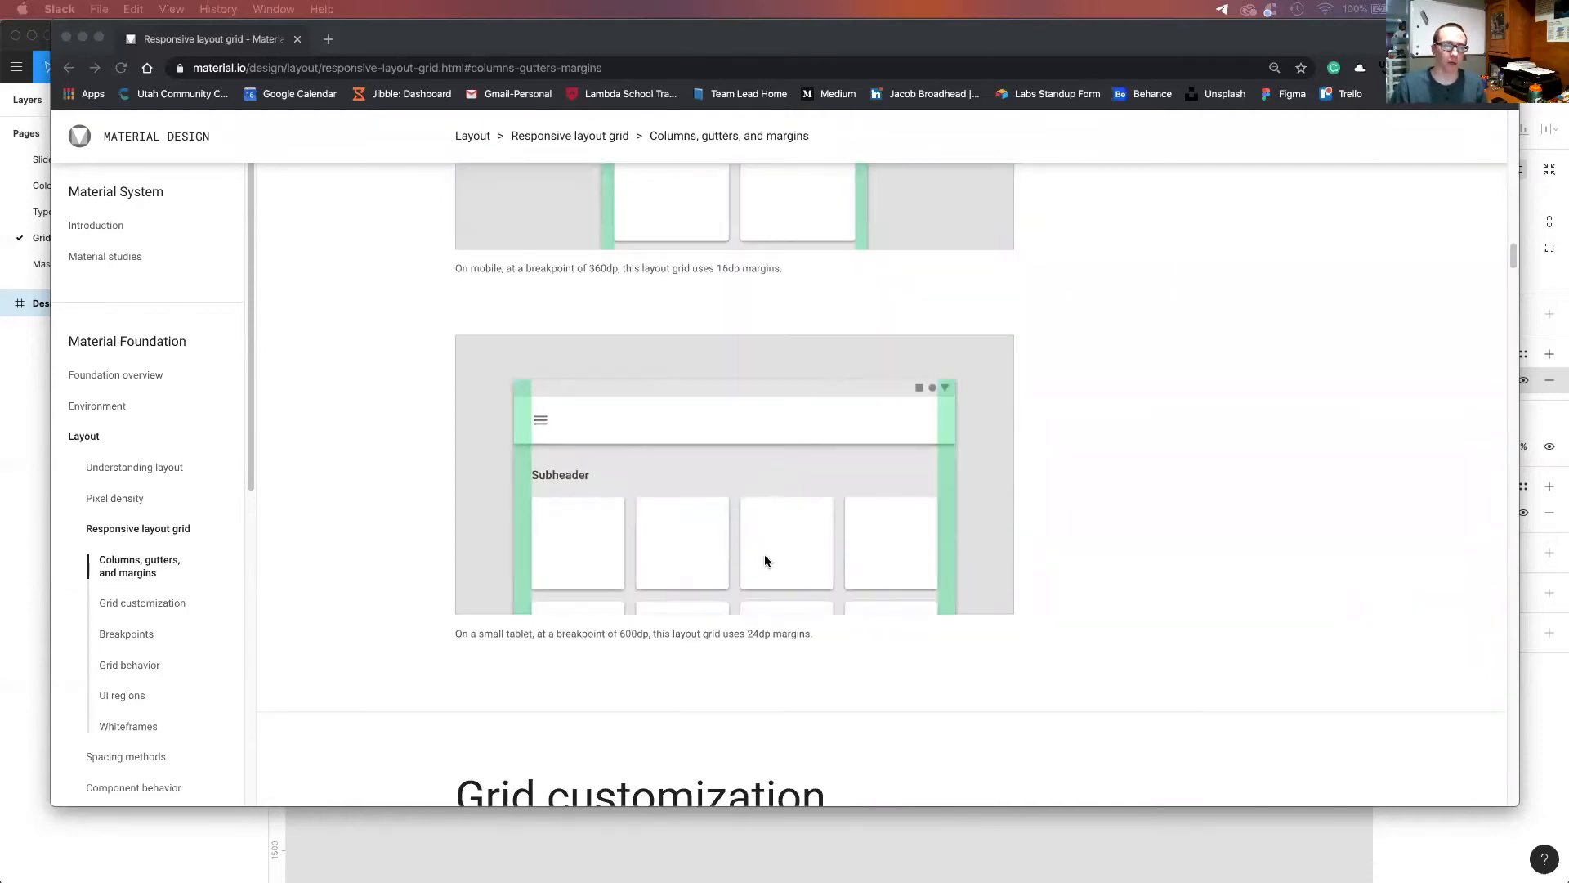
scroll(766, 546, up, 1)
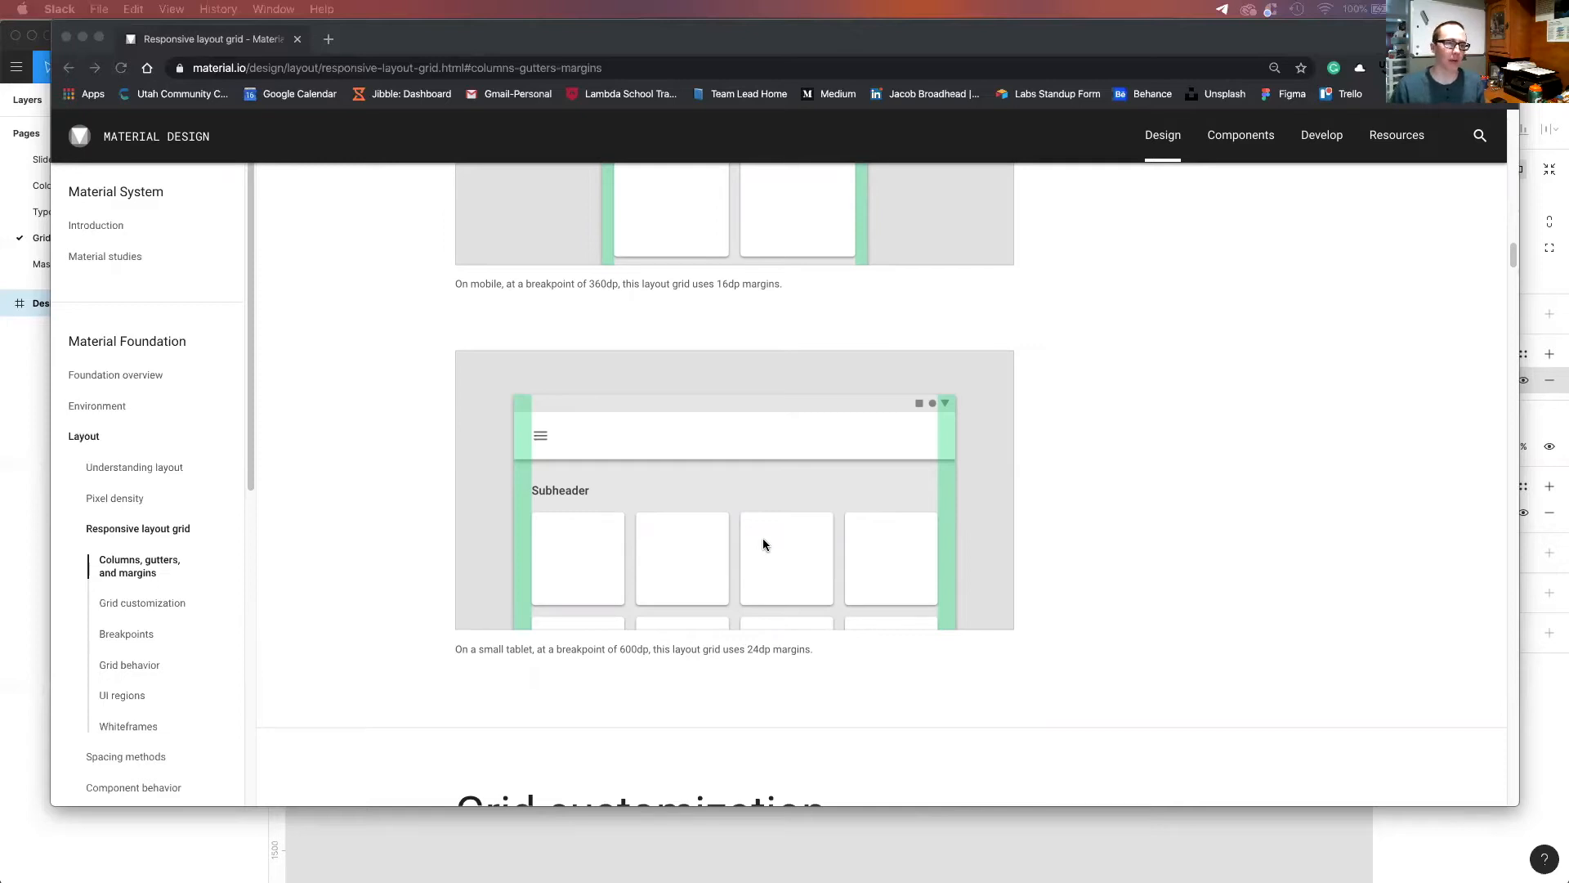
scroll(762, 539, down, 2)
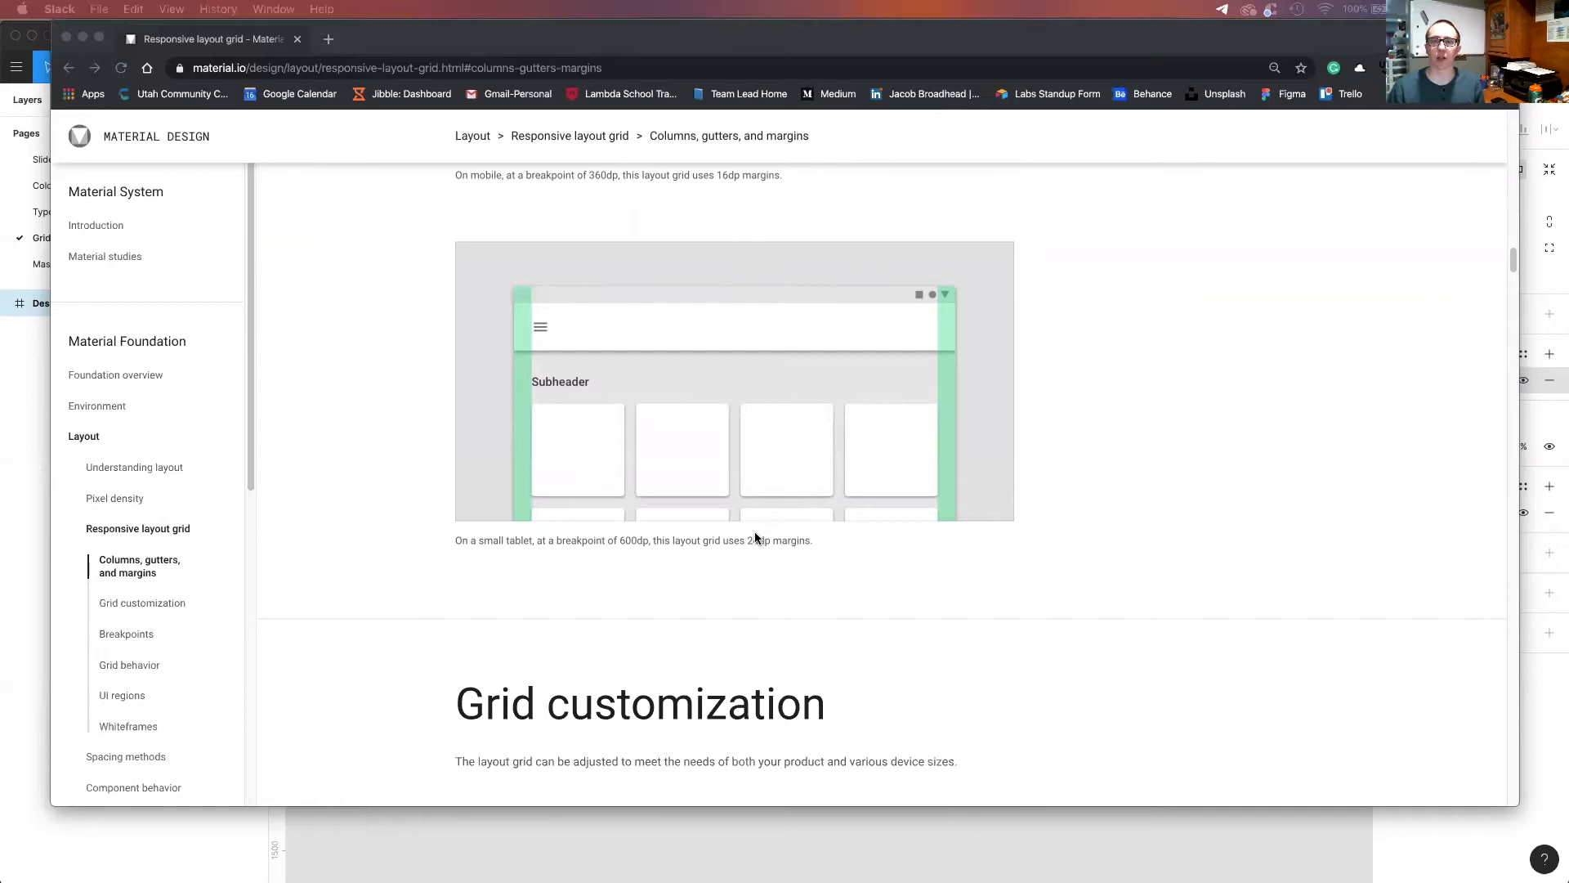
Read the Grid customization section, examining the examples for customizing gutters and customizing margins.
scroll(756, 535, down, 2)
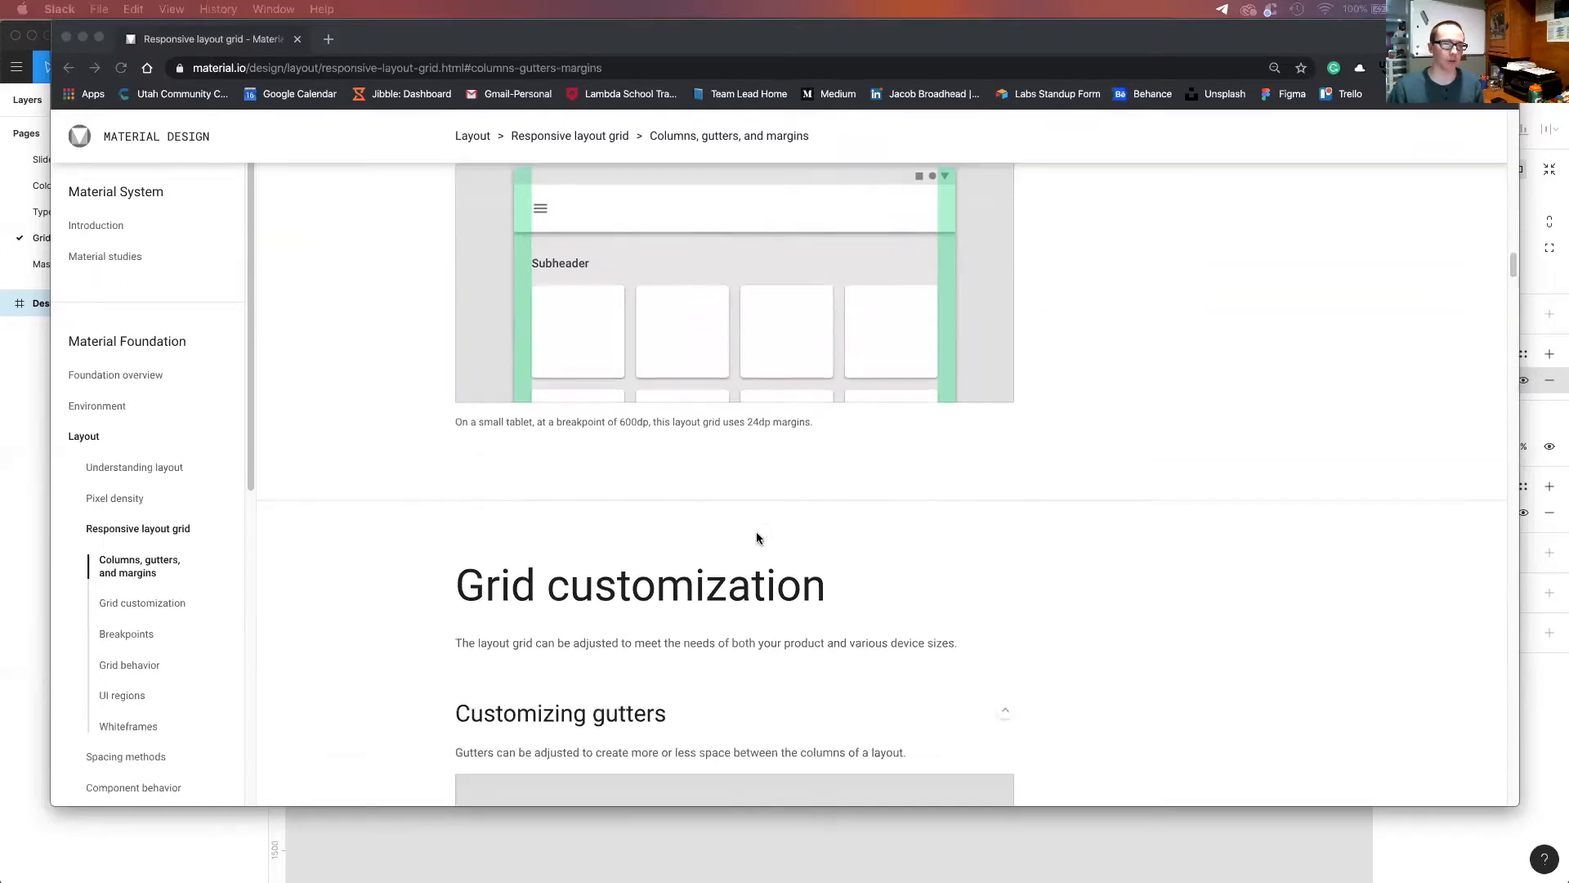
scroll(757, 537, down, 1)
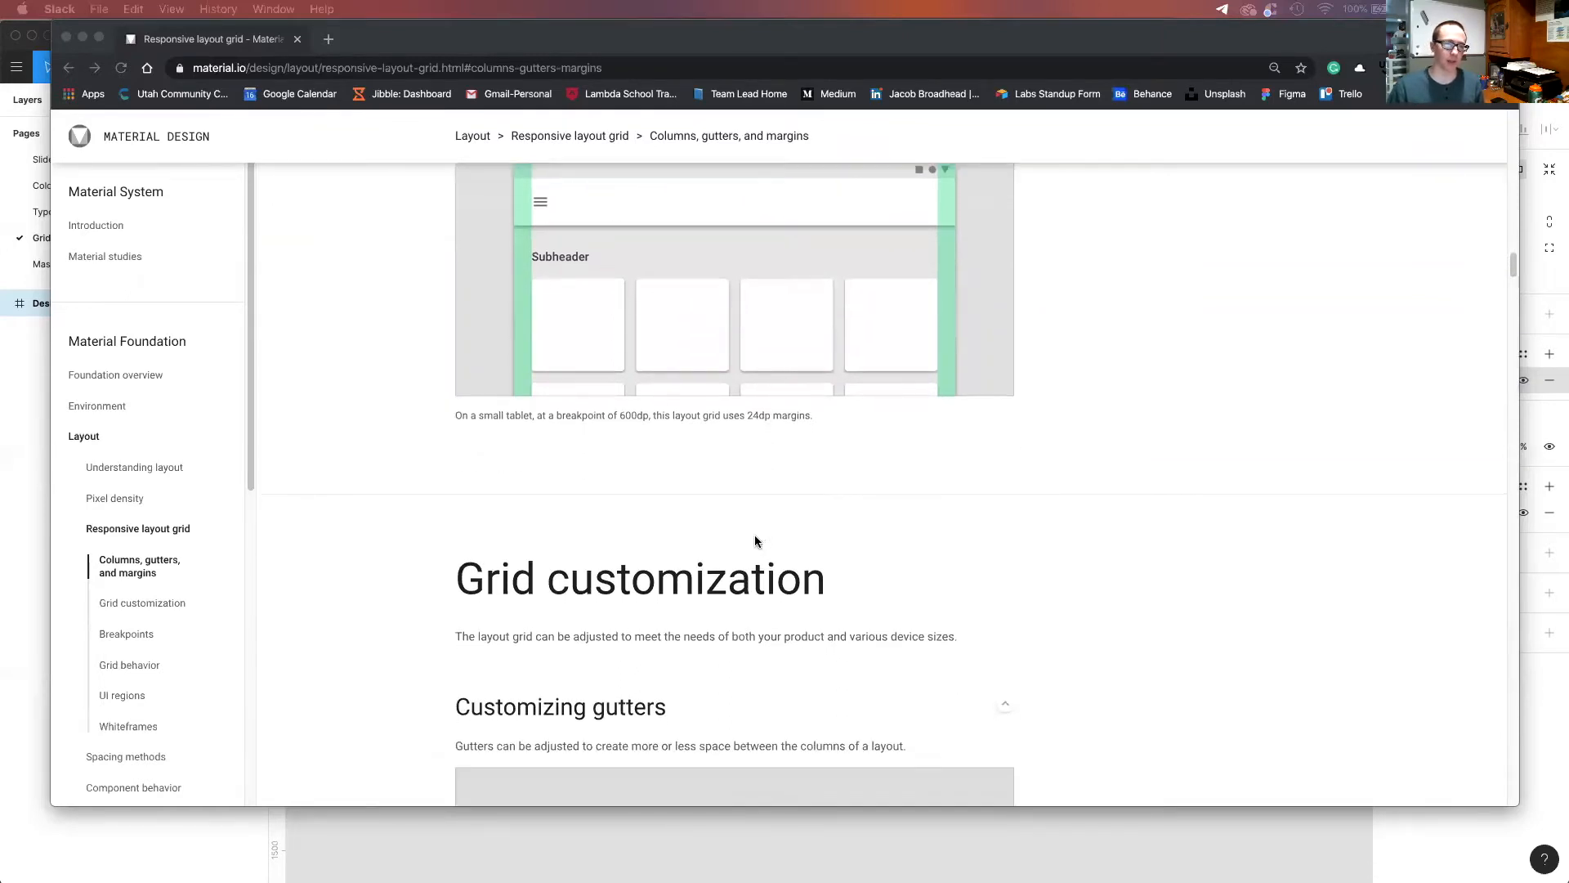
scroll(746, 545, down, 1)
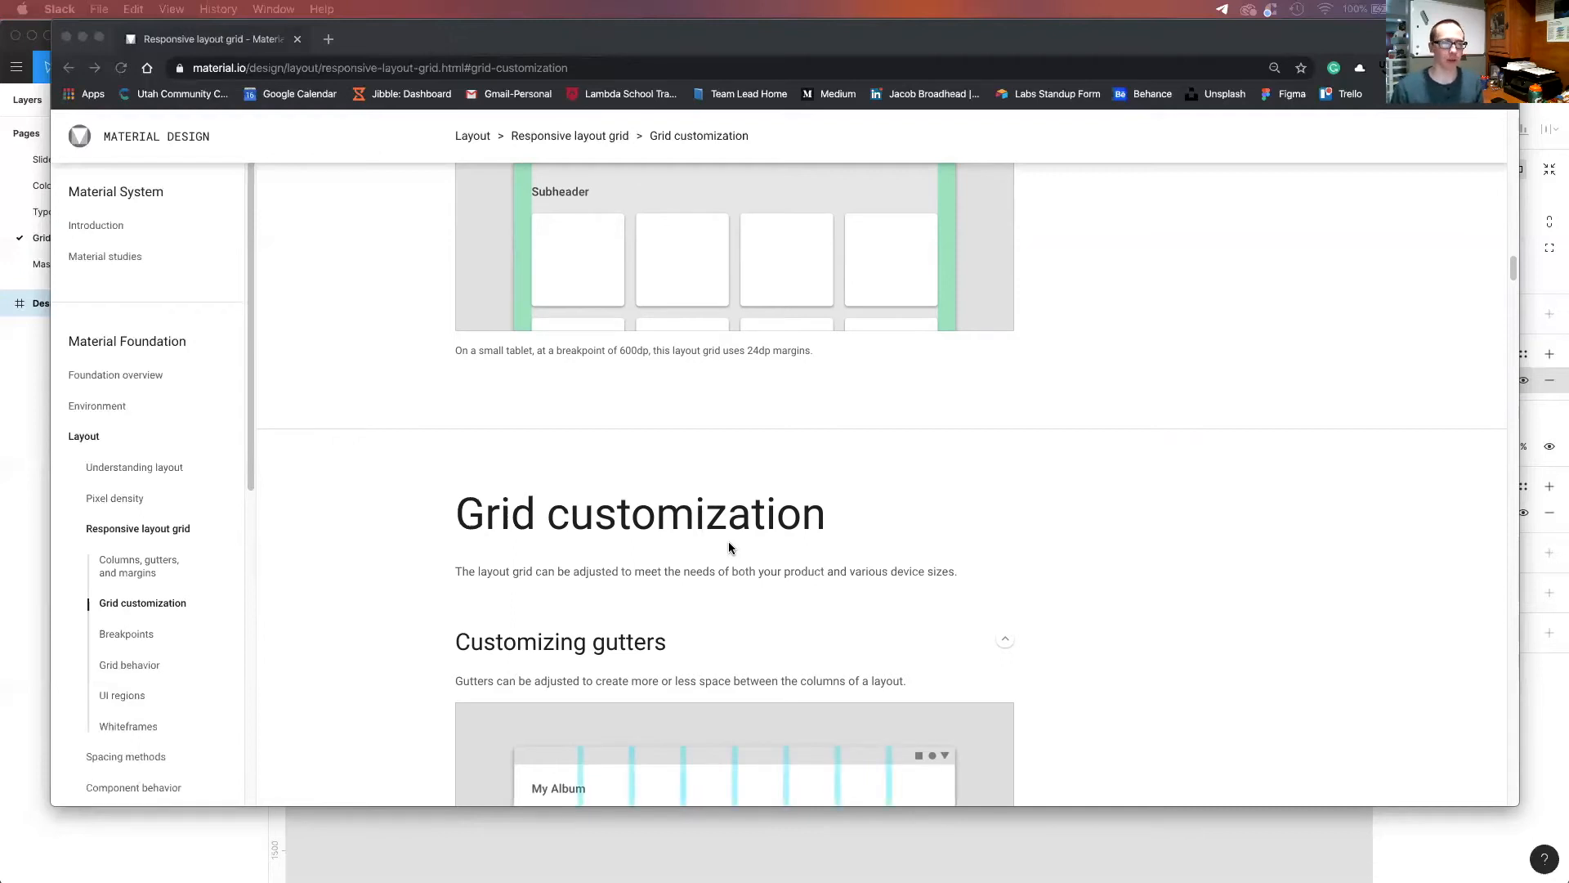
scroll(762, 572, down, 2)
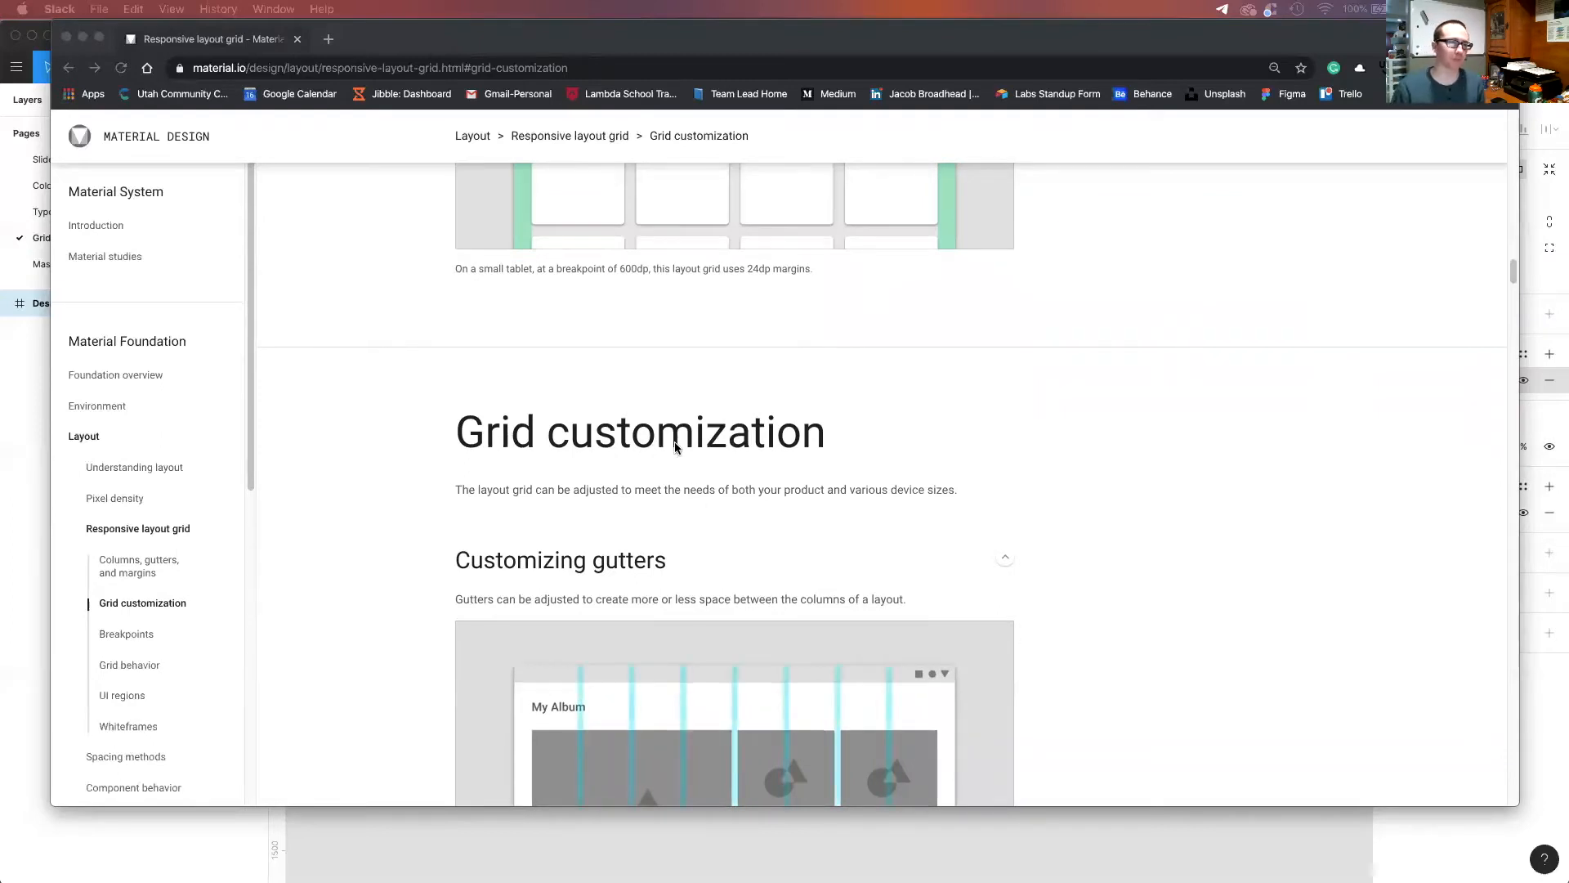
scroll(646, 429, down, 4)
scroll(664, 477, down, 5)
scroll(676, 494, up, 1)
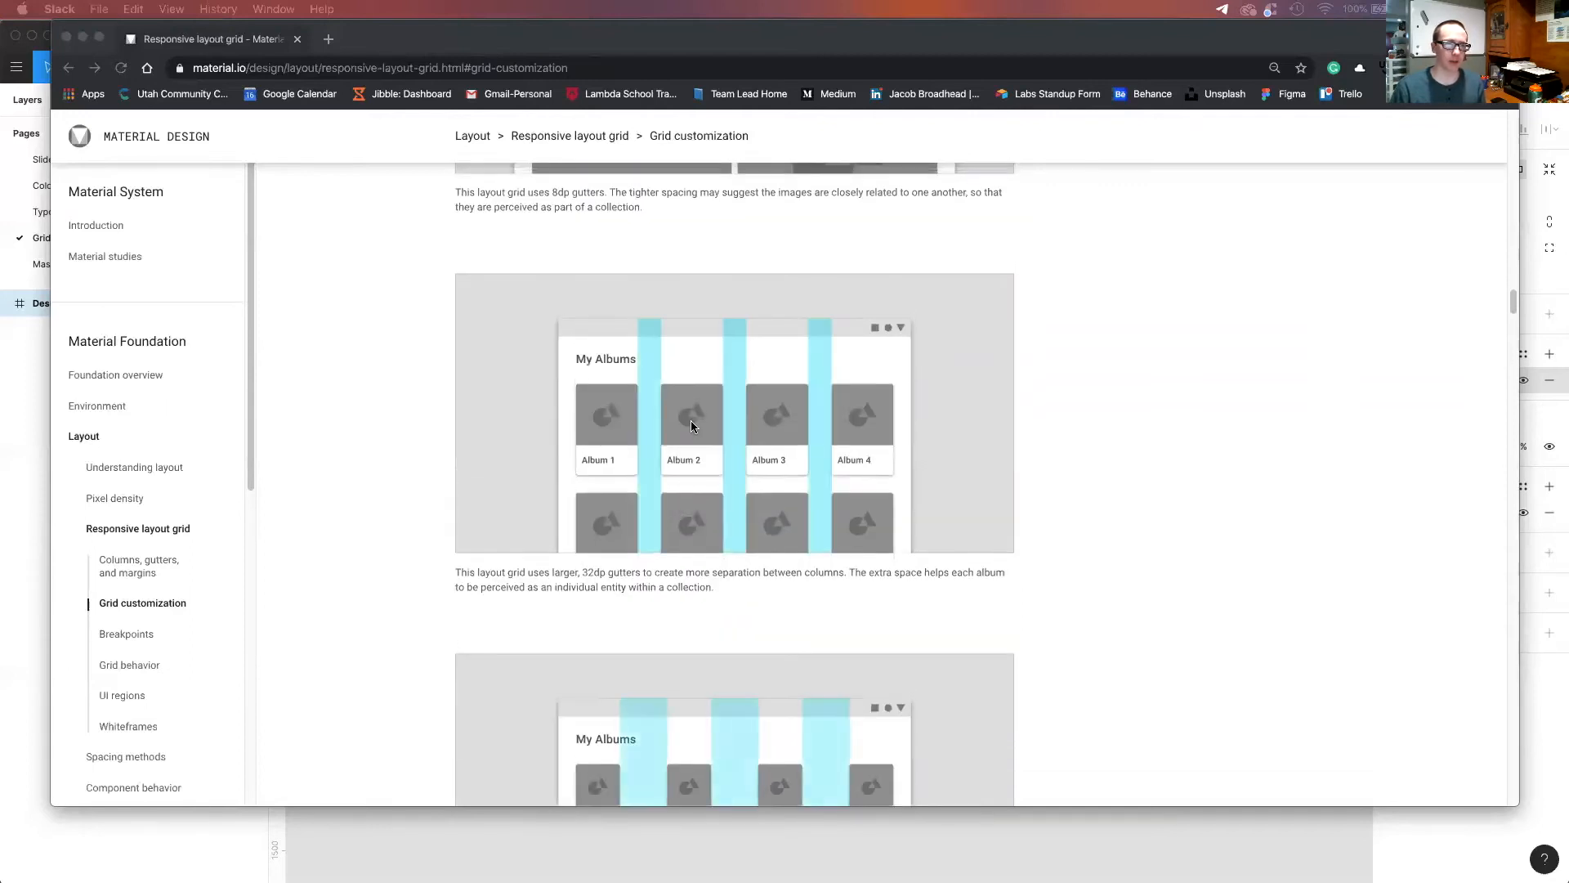
scroll(690, 421, down, 3)
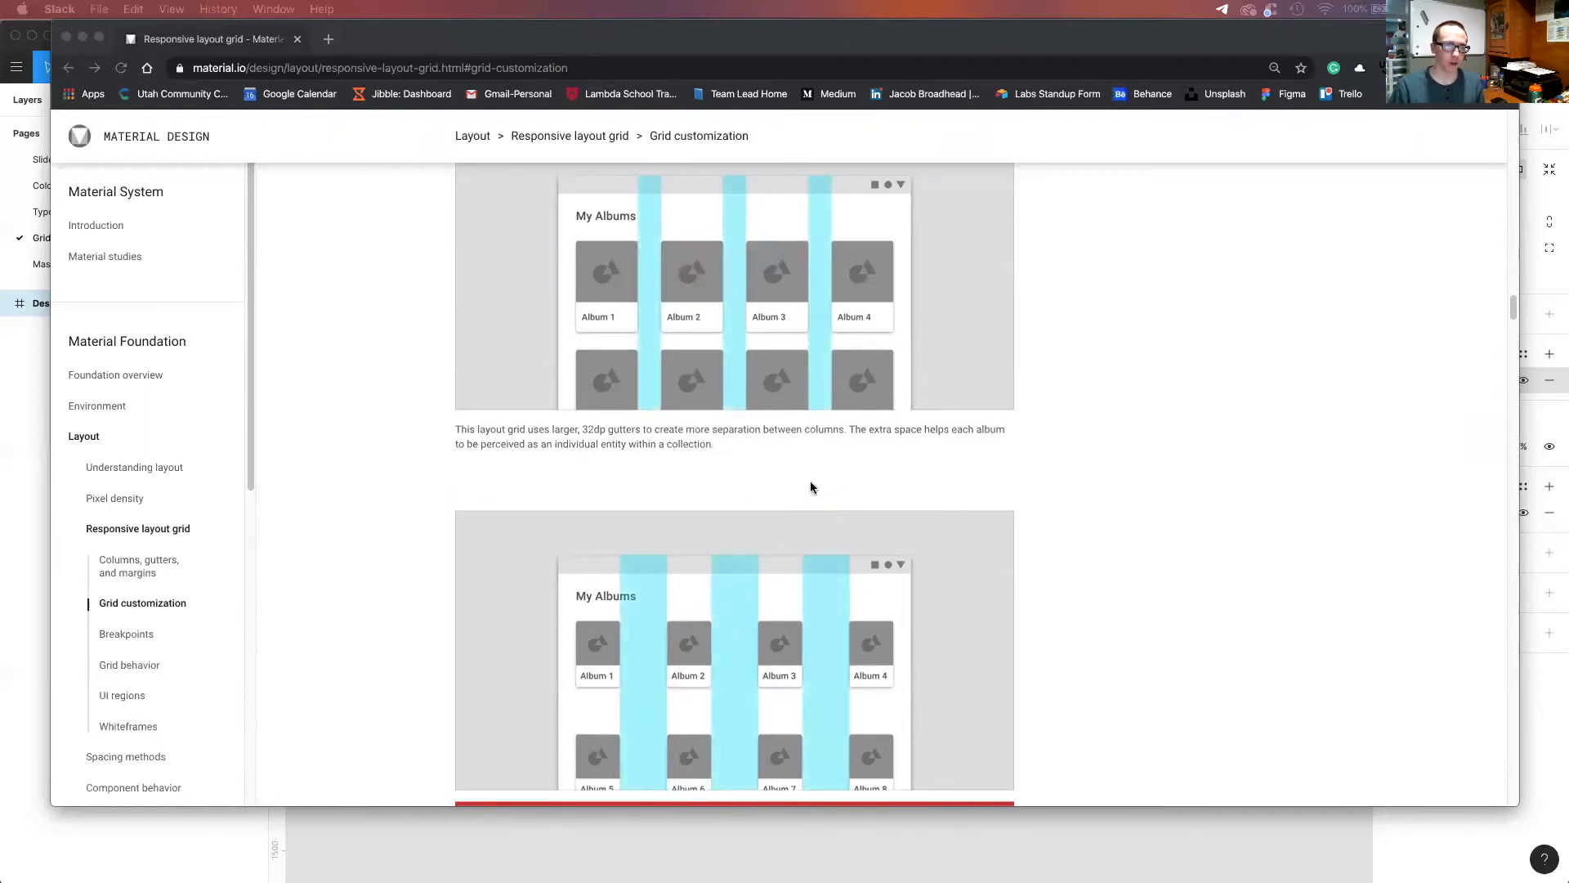
scroll(811, 481, down, 1)
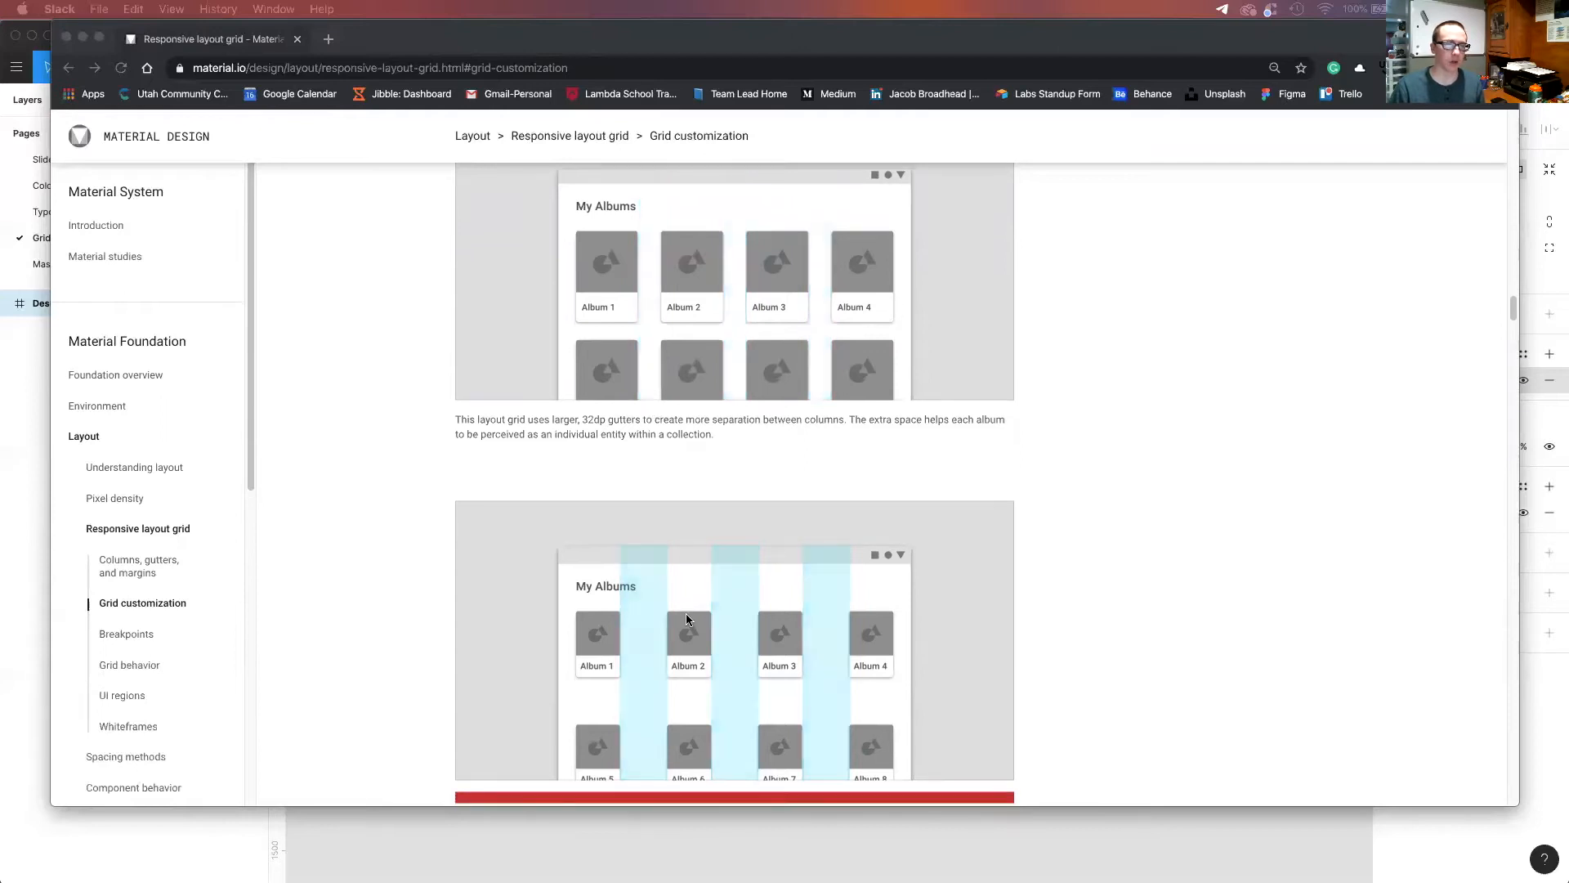
scroll(685, 604, down, 2)
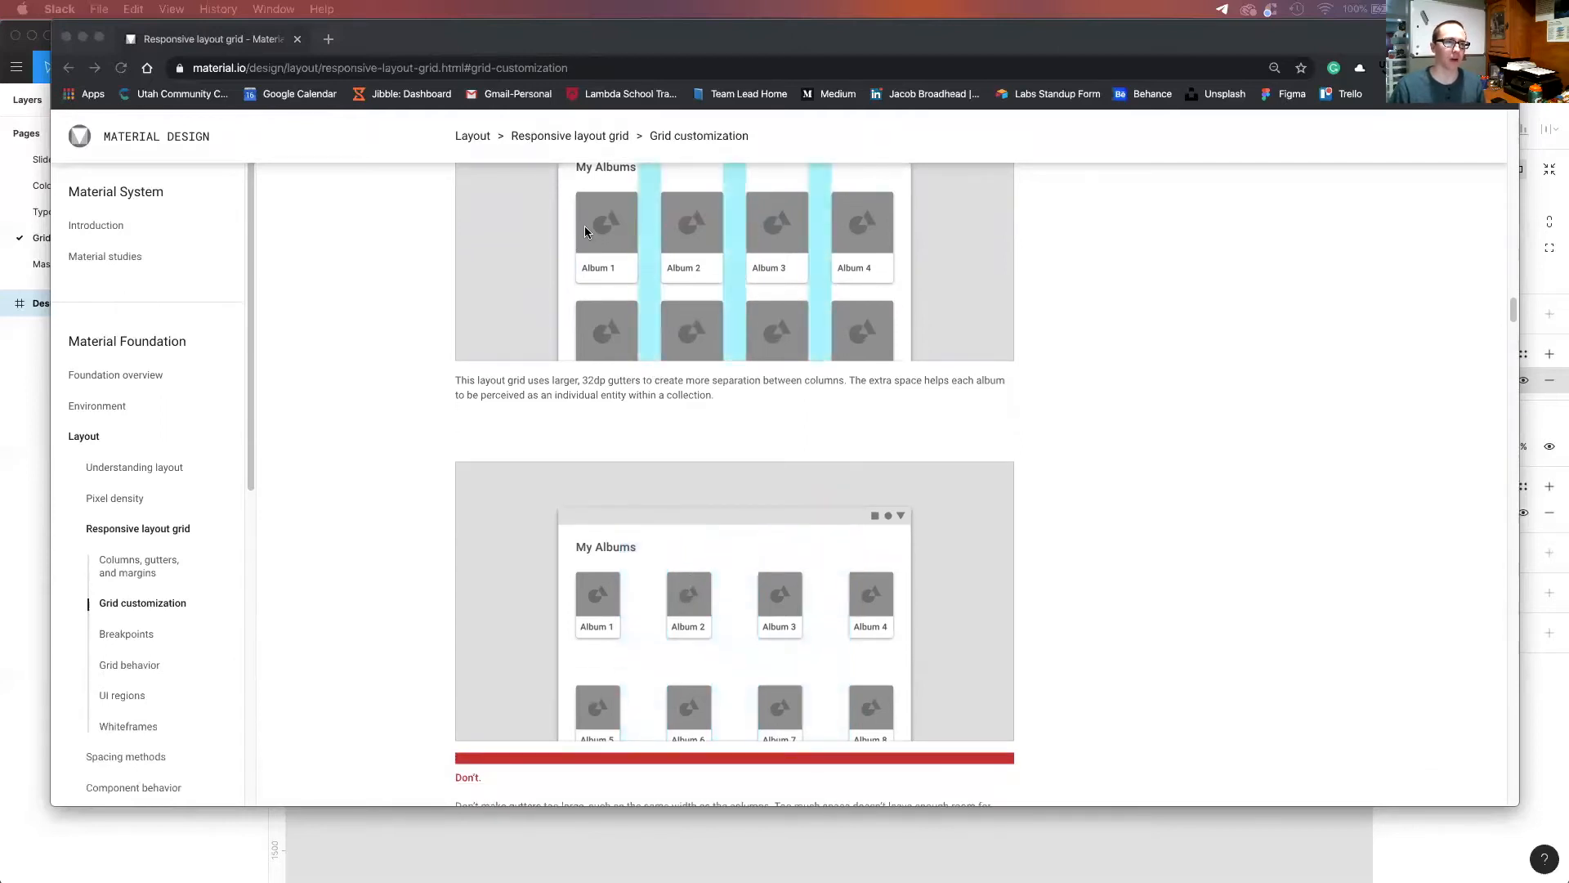
scroll(863, 454, down, 7)
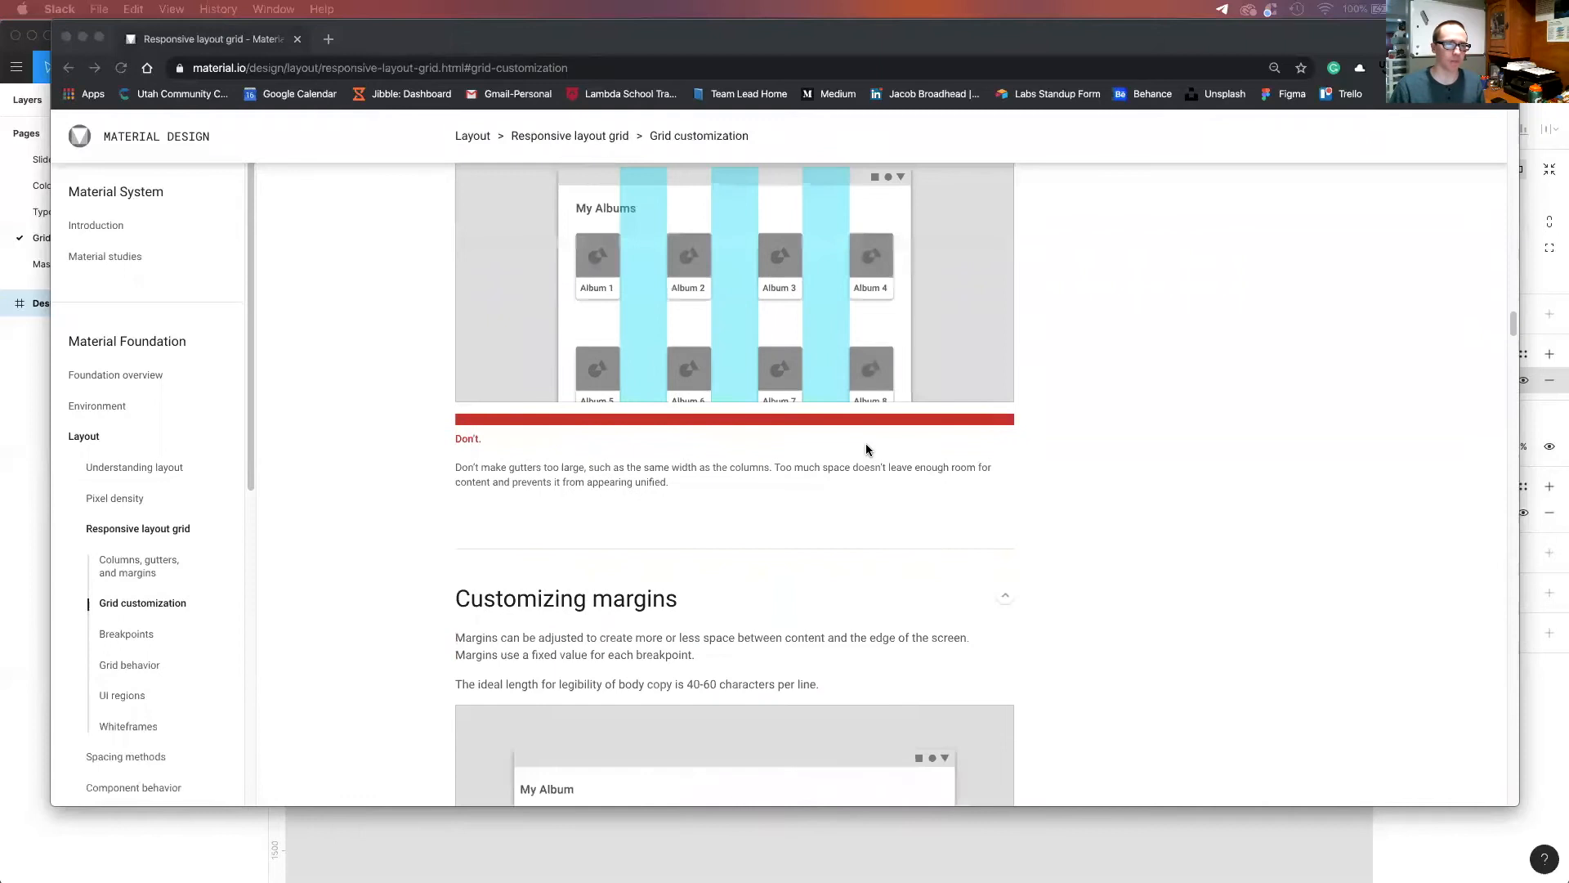
scroll(867, 449, down, 1)
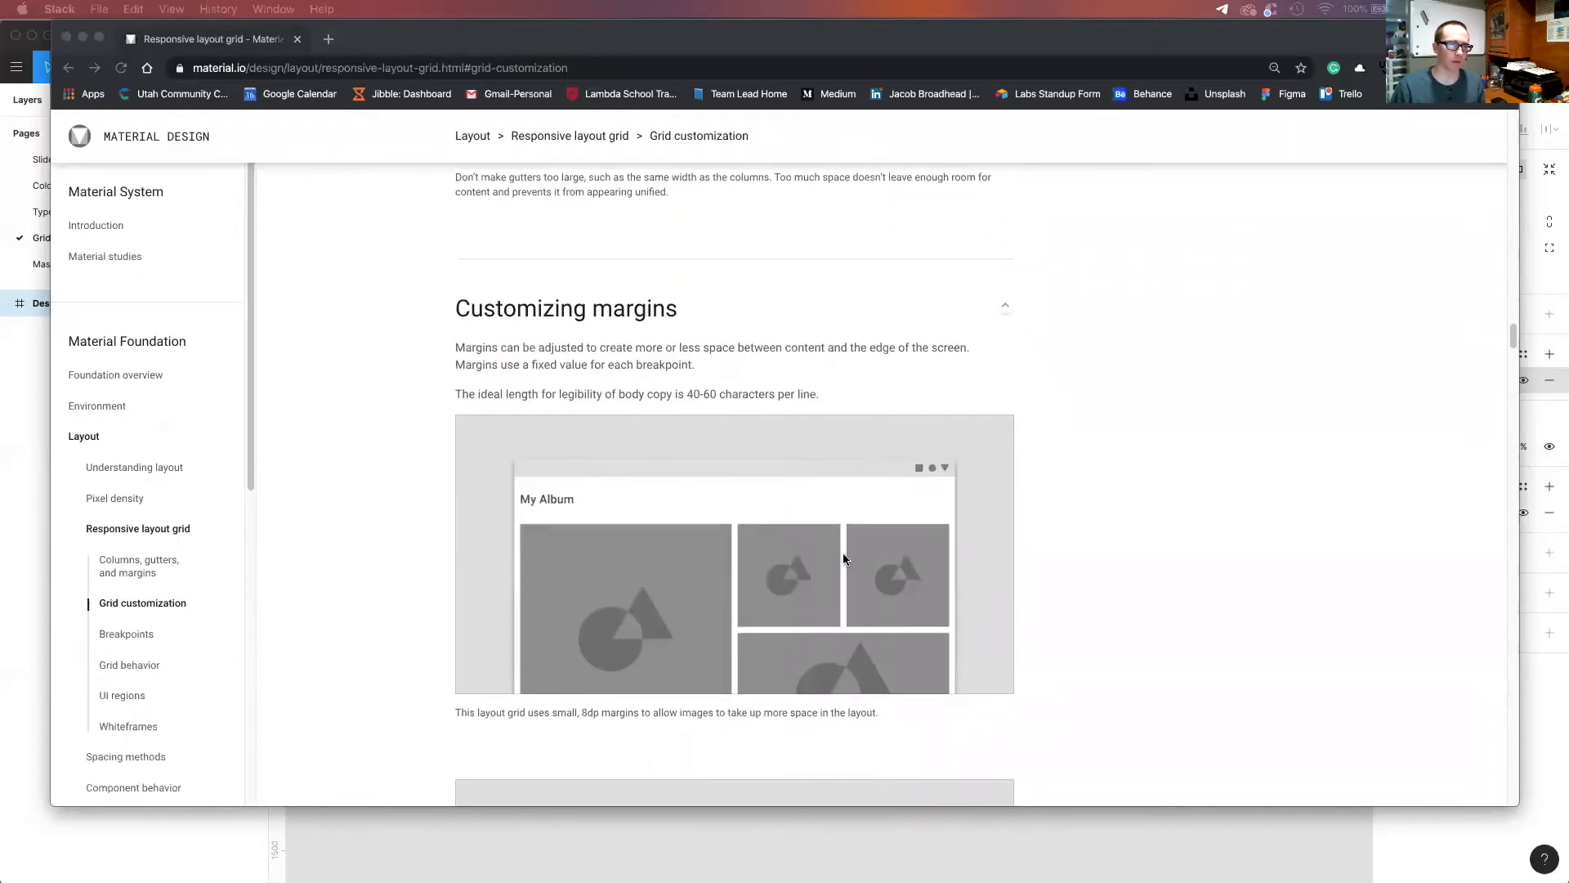
scroll(844, 559, down, 8)
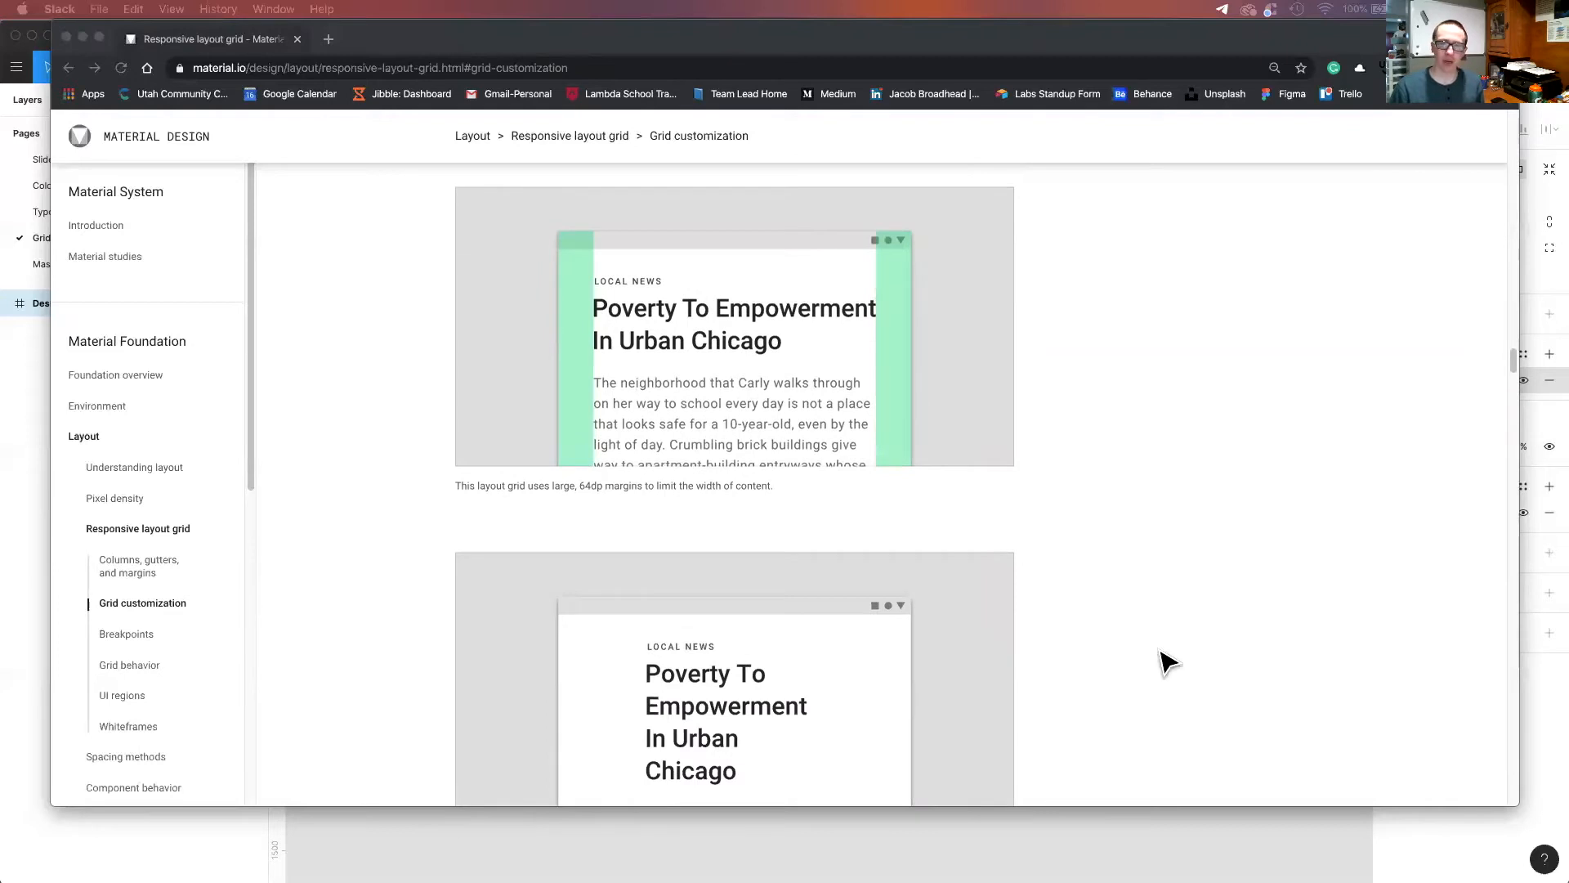
Switch back to Figma, close the column grid settings and reselect the Desktop - 1 frame.
key(super+Tab)
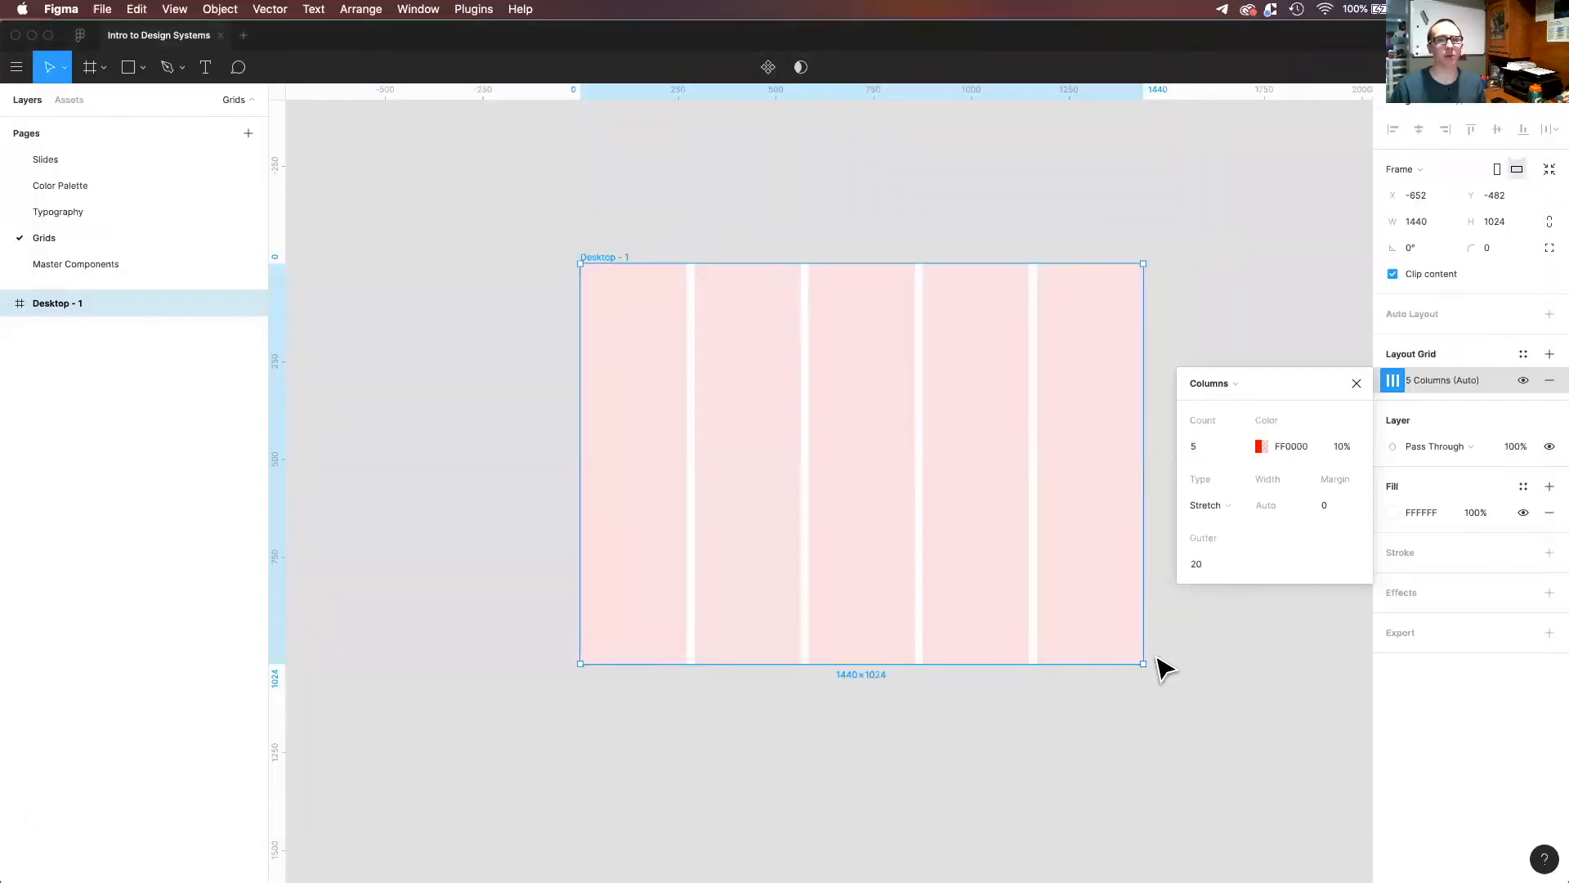
click(1185, 325)
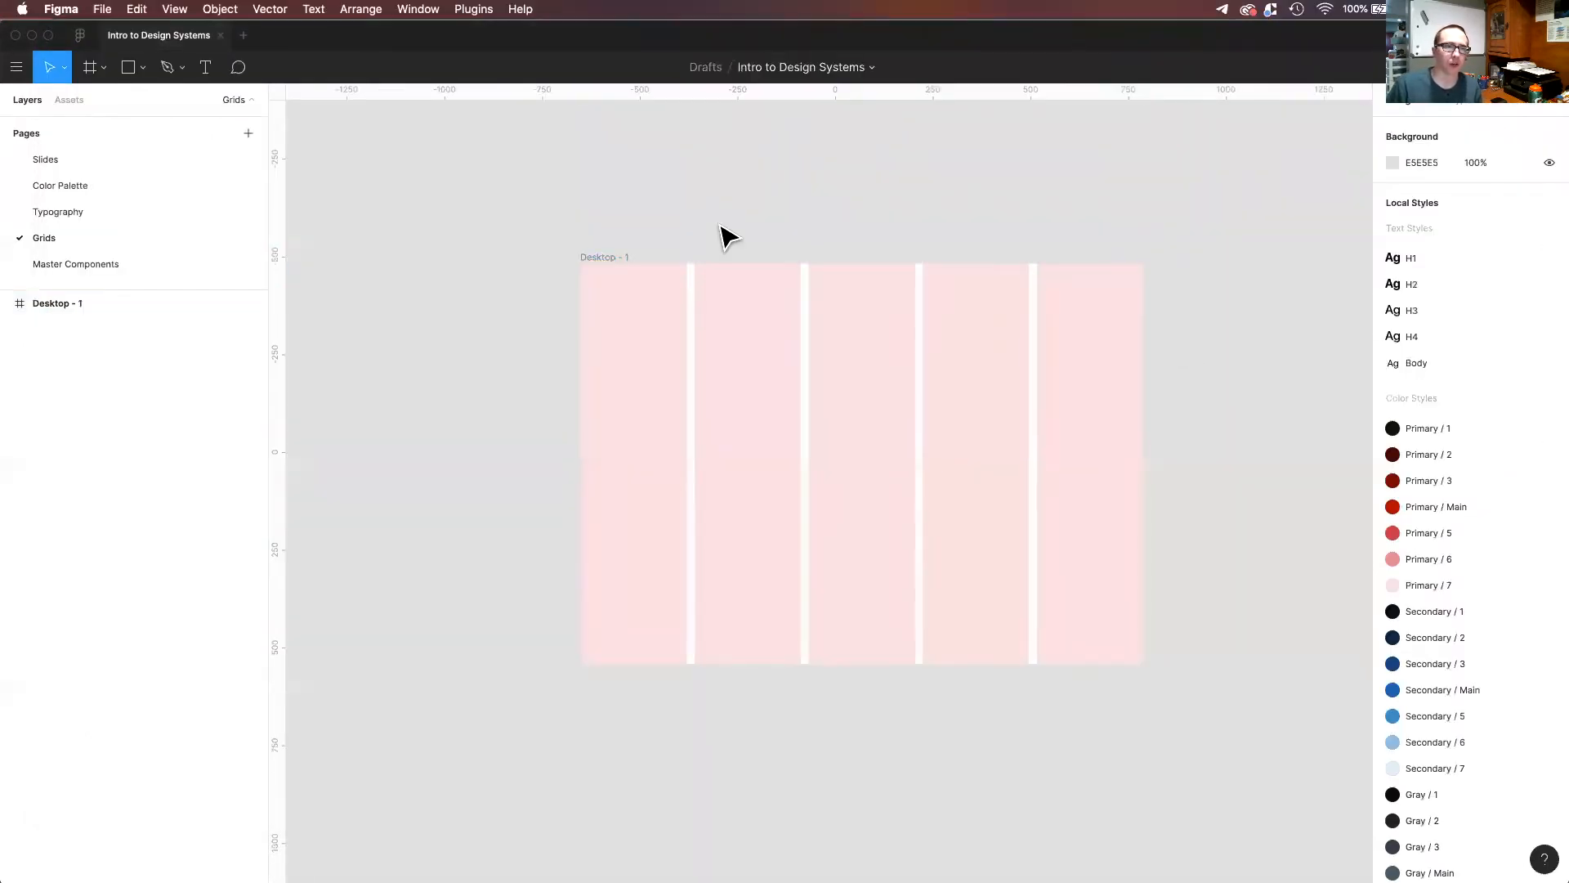
click(615, 259)
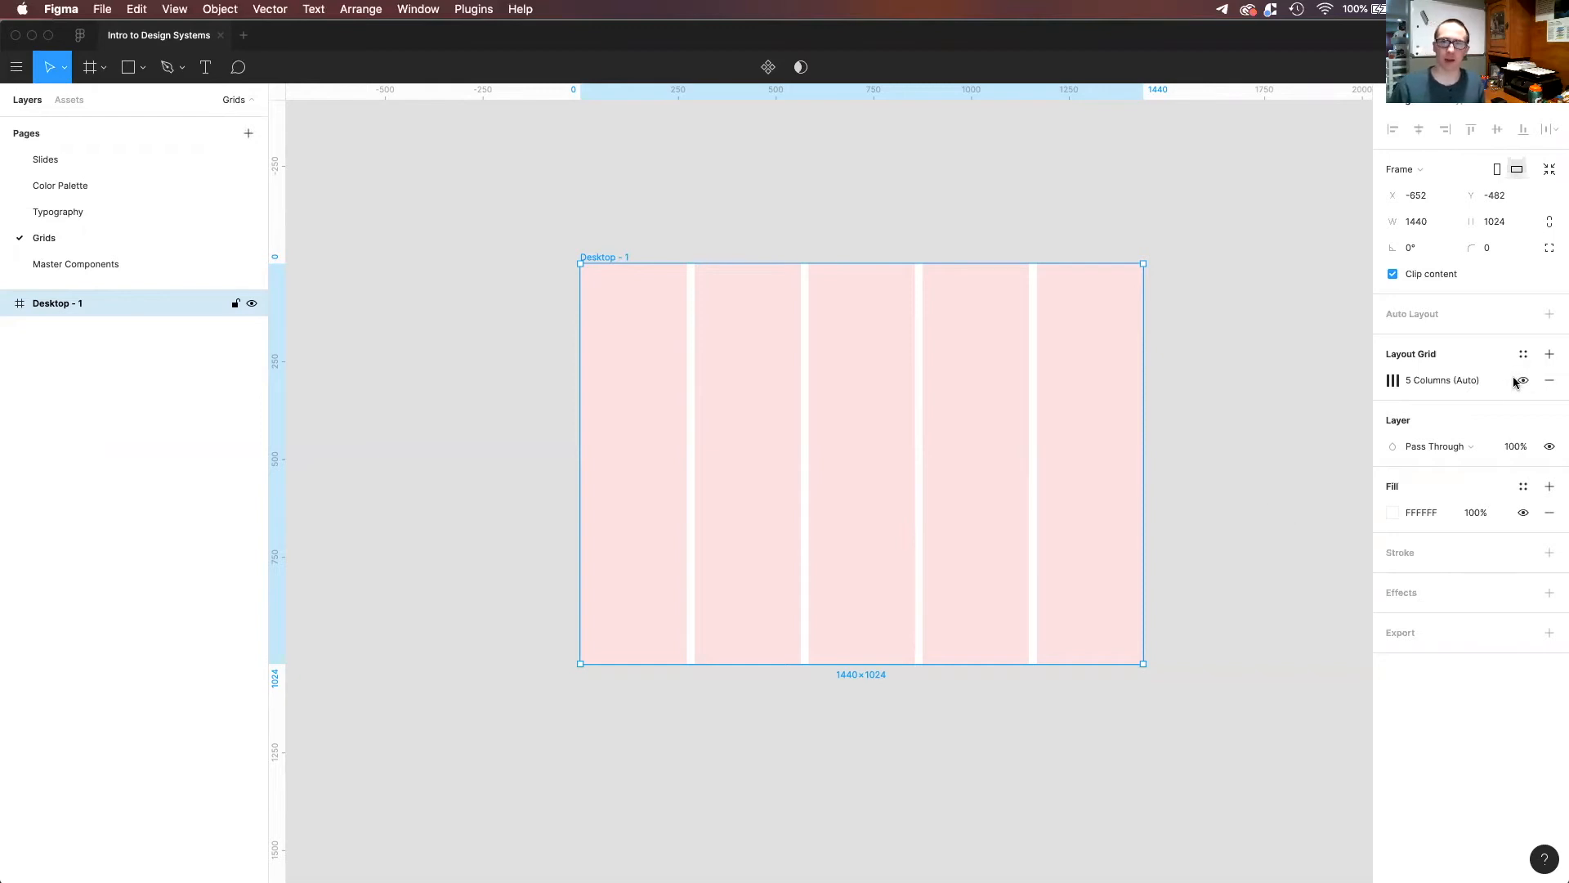
Set the column count of the Desktop - 1 frame's layout grid to 12.
click(1395, 382)
click(1394, 382)
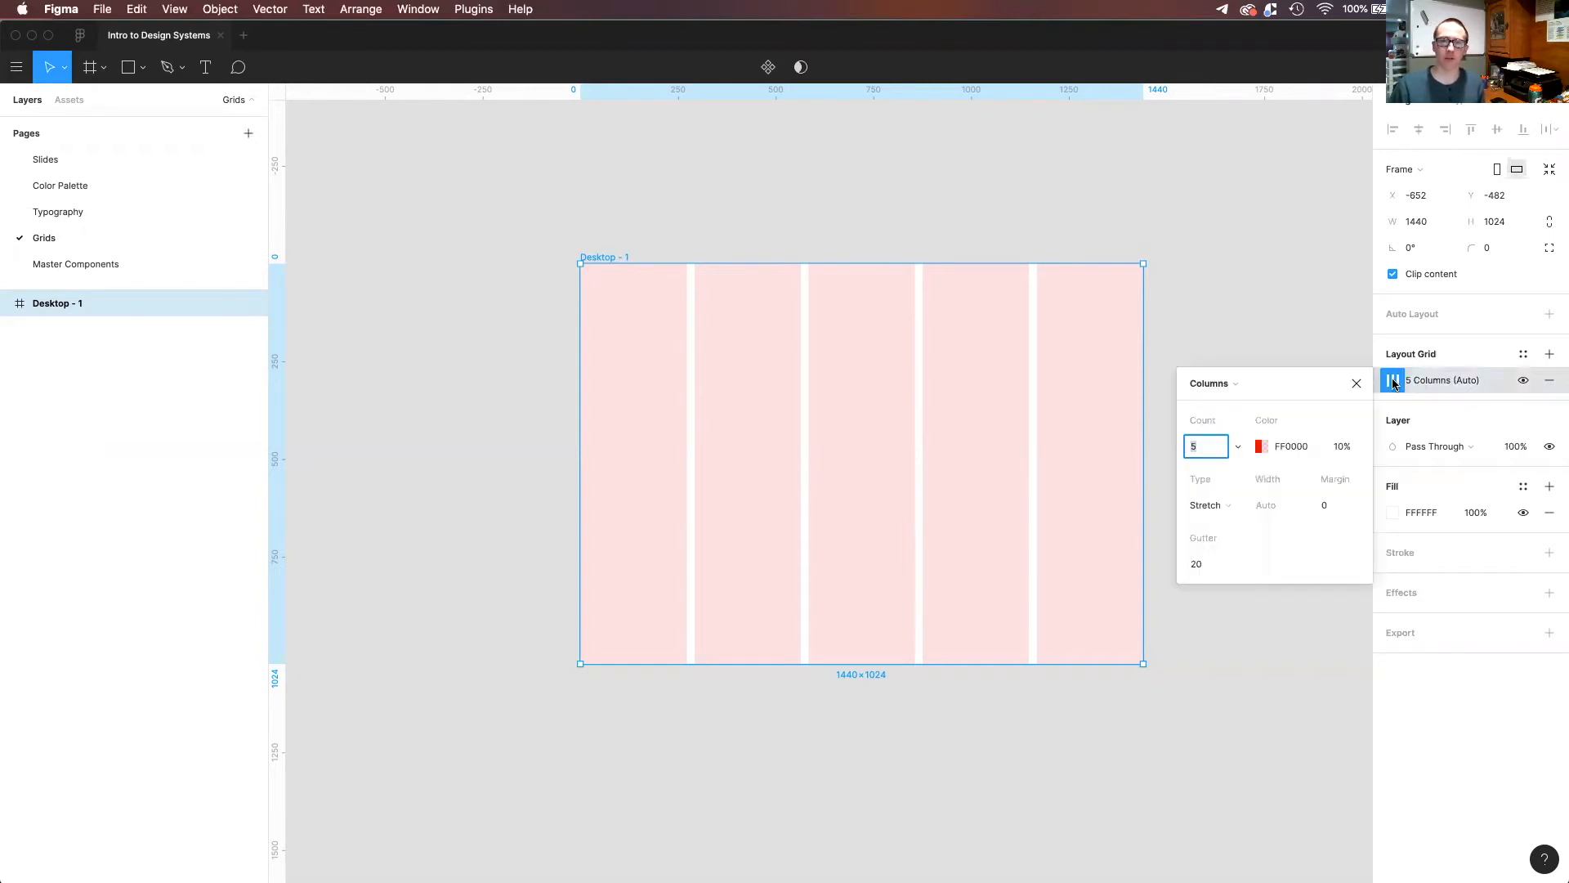
click(1204, 447)
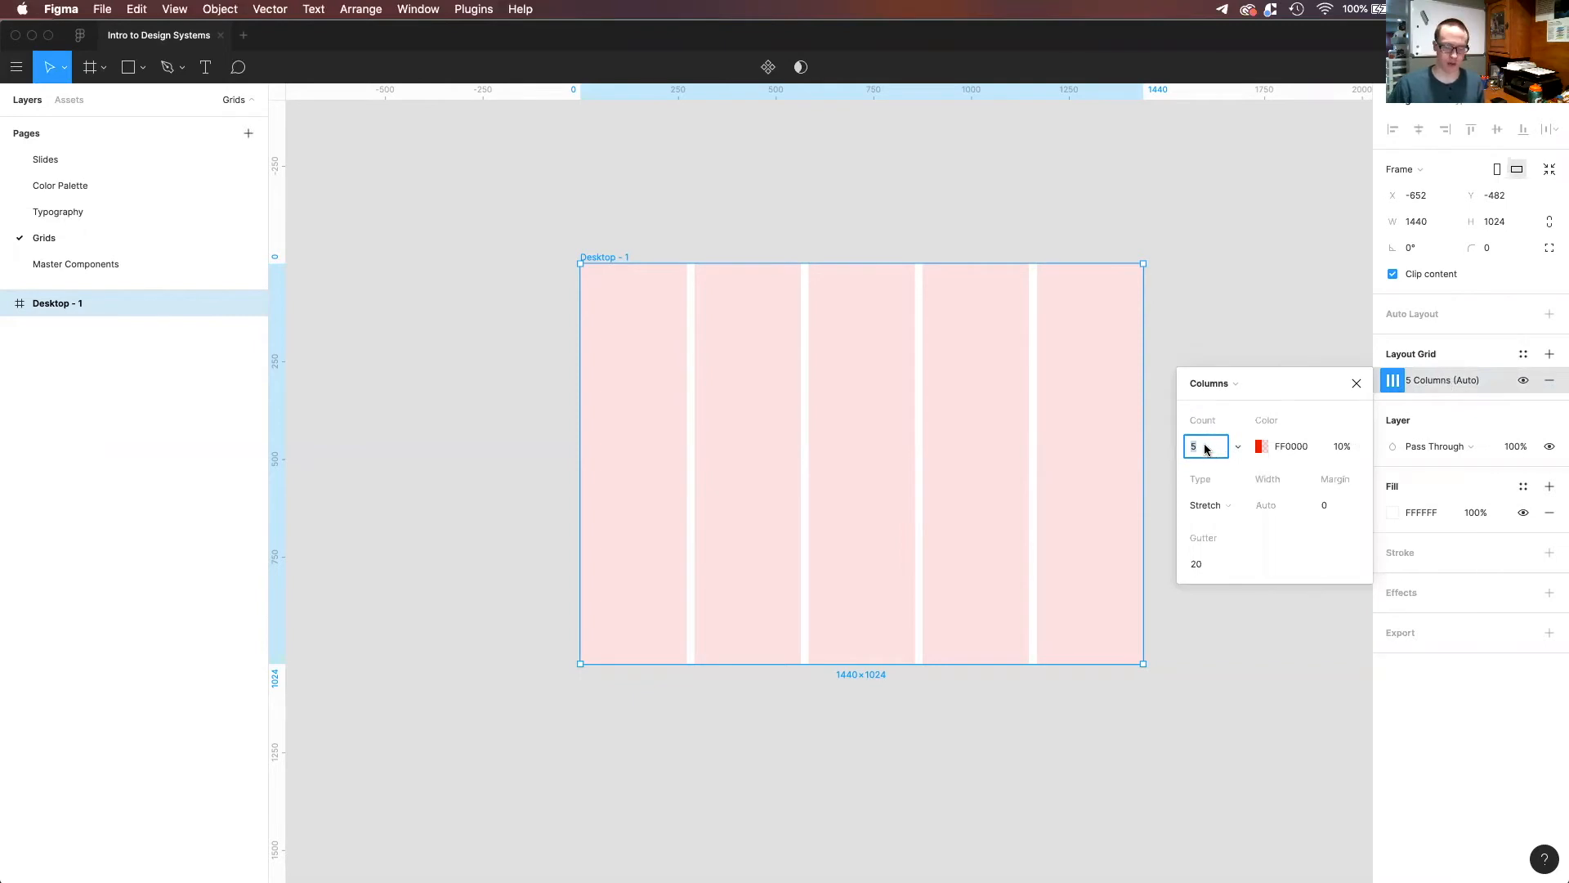
text(12)
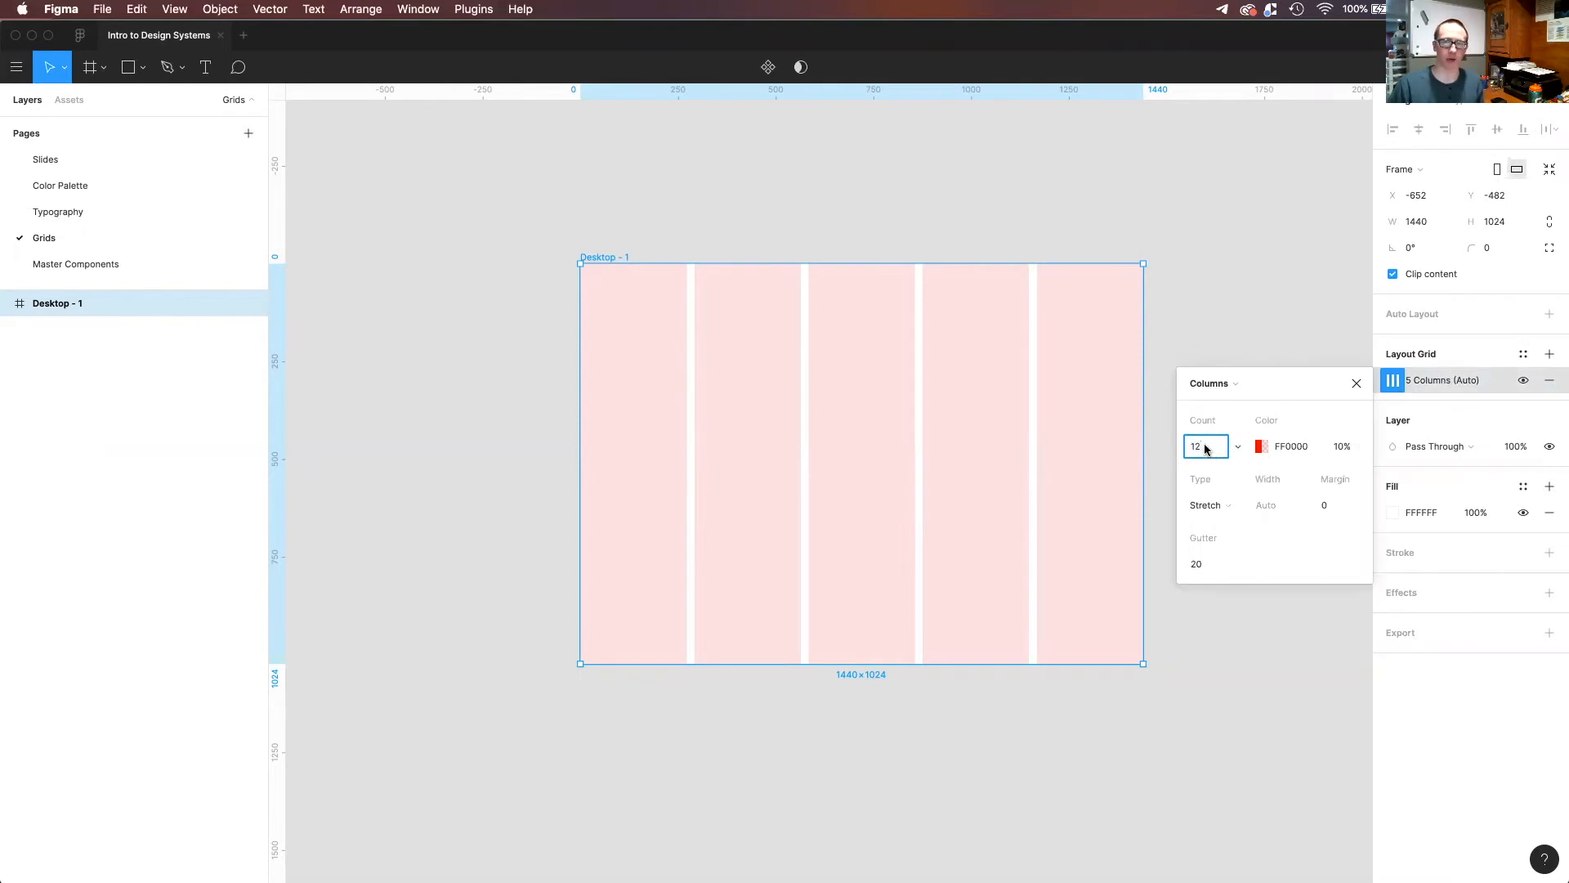
key(Return)
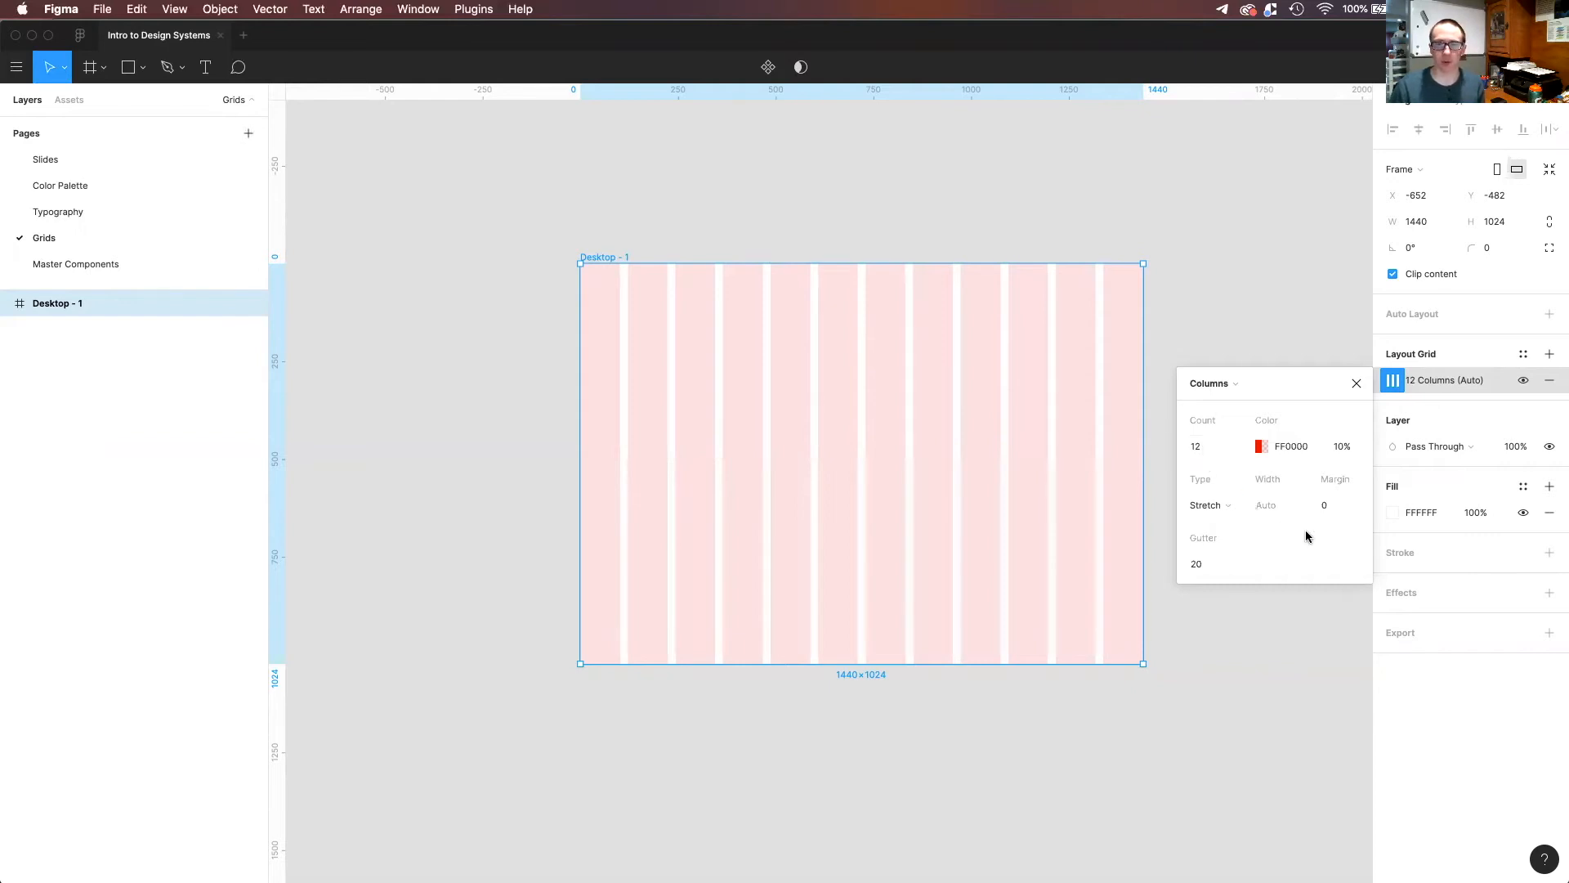
Try a margin of 24 on the column grid.
click(1324, 513)
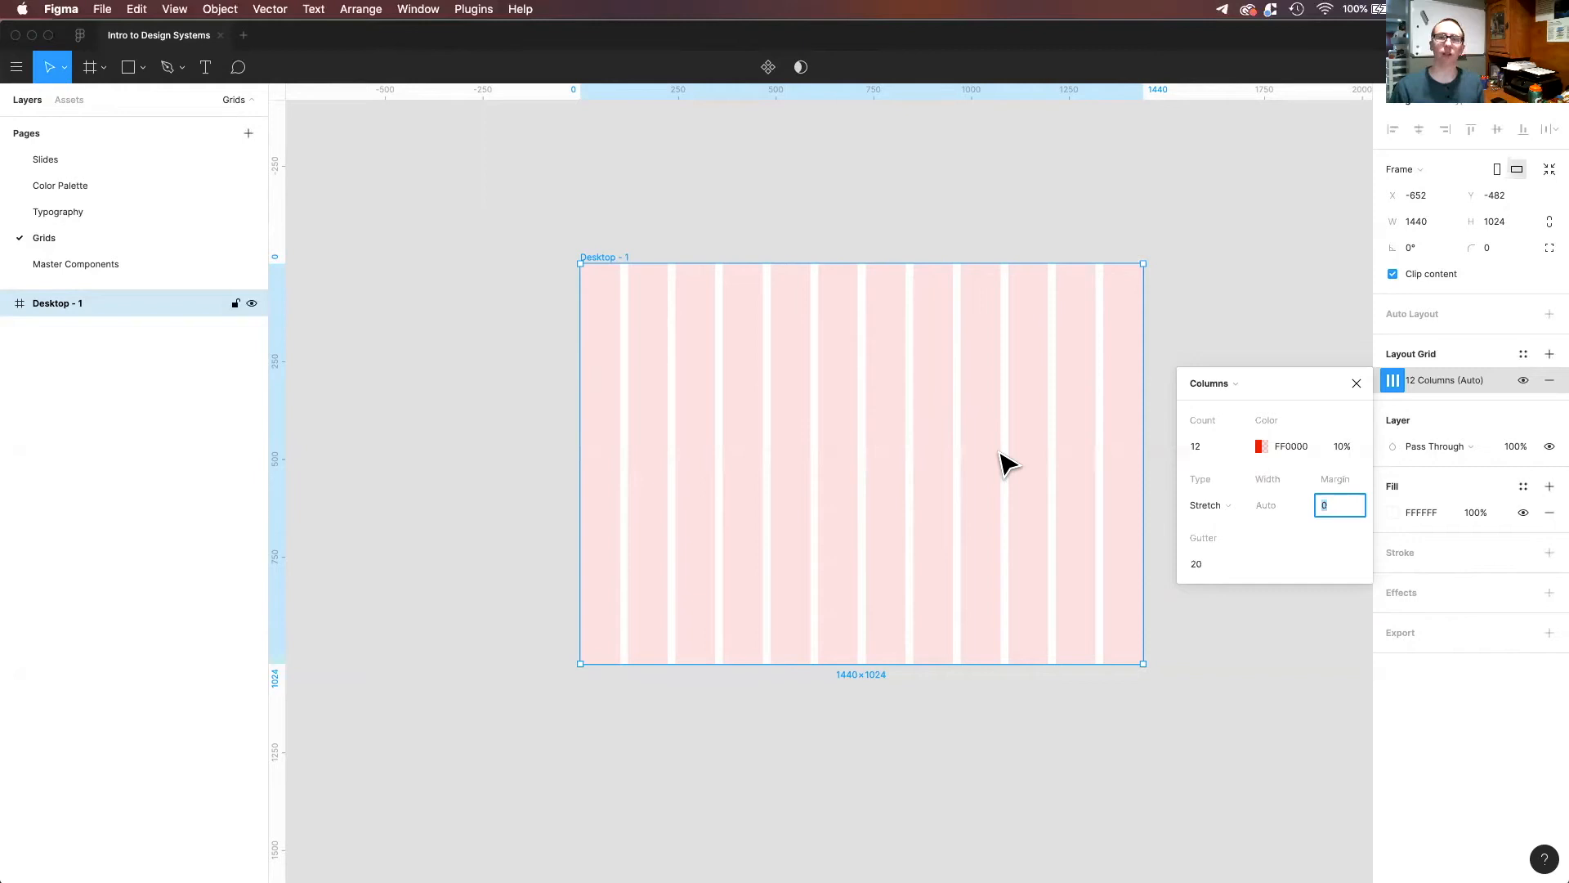
text(24)
key(Return)
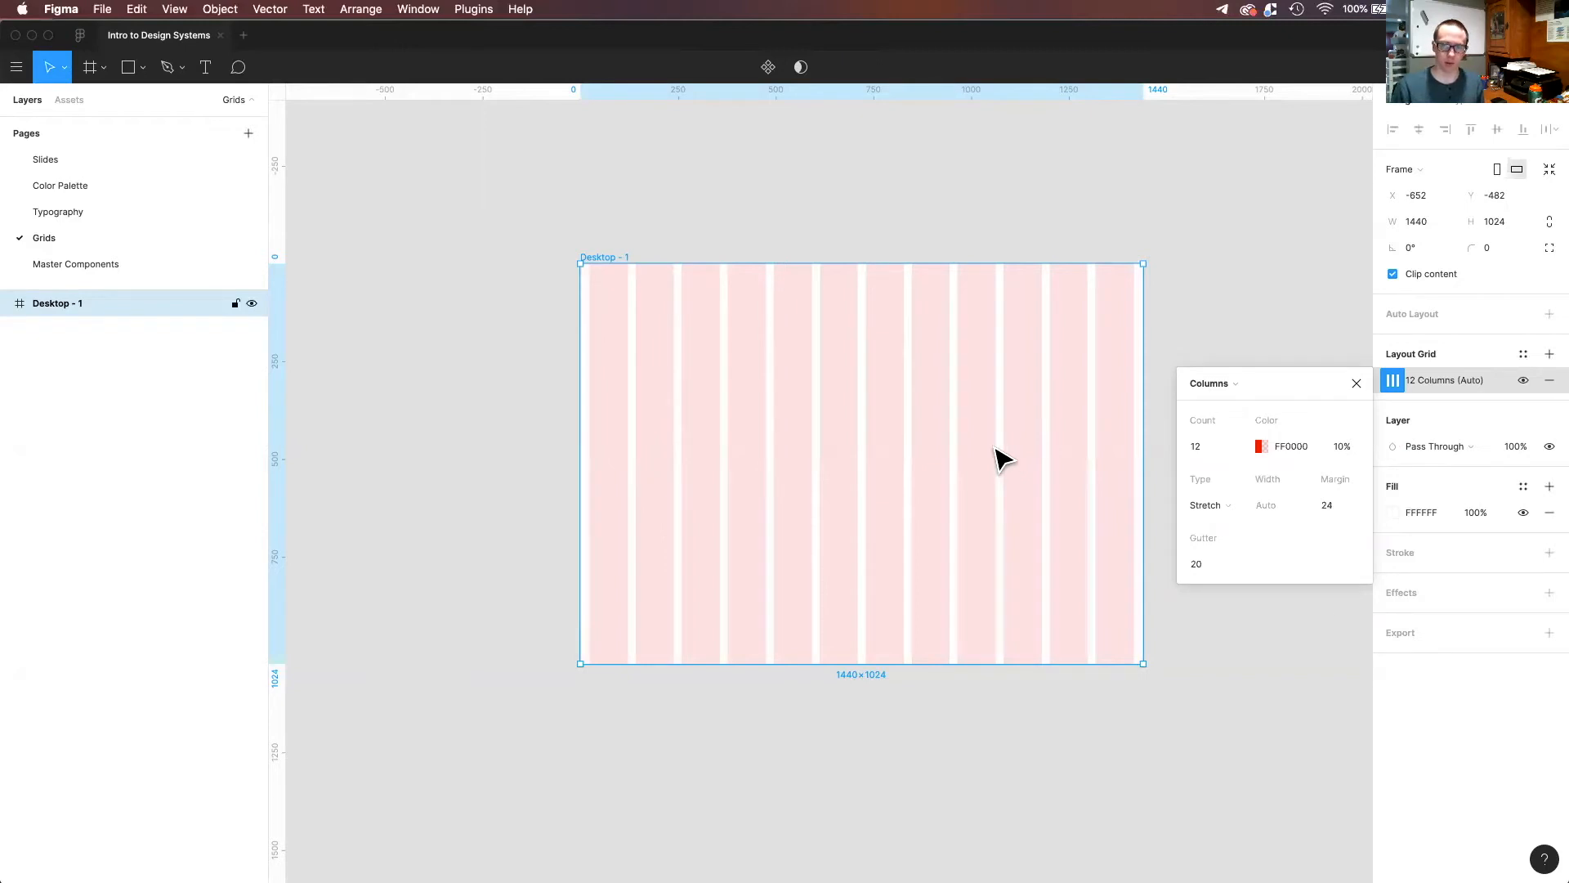
Set the column grid's margin to 36 and its gutter to 16, then close the grid settings and deselect the frame.
click(1334, 507)
text(36)
key(Return)
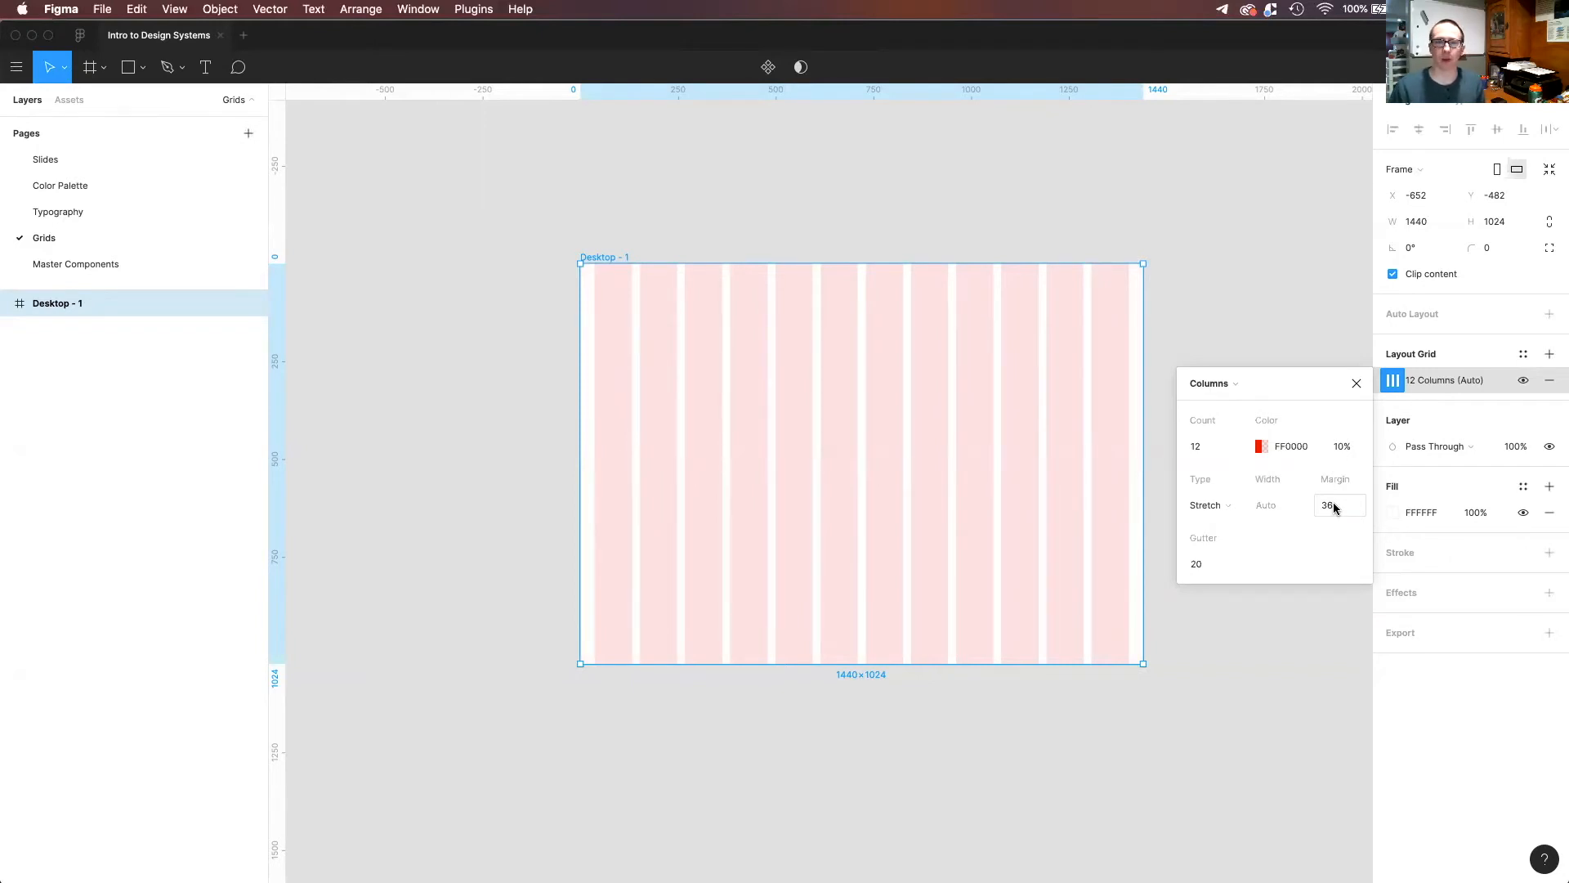
click(1200, 564)
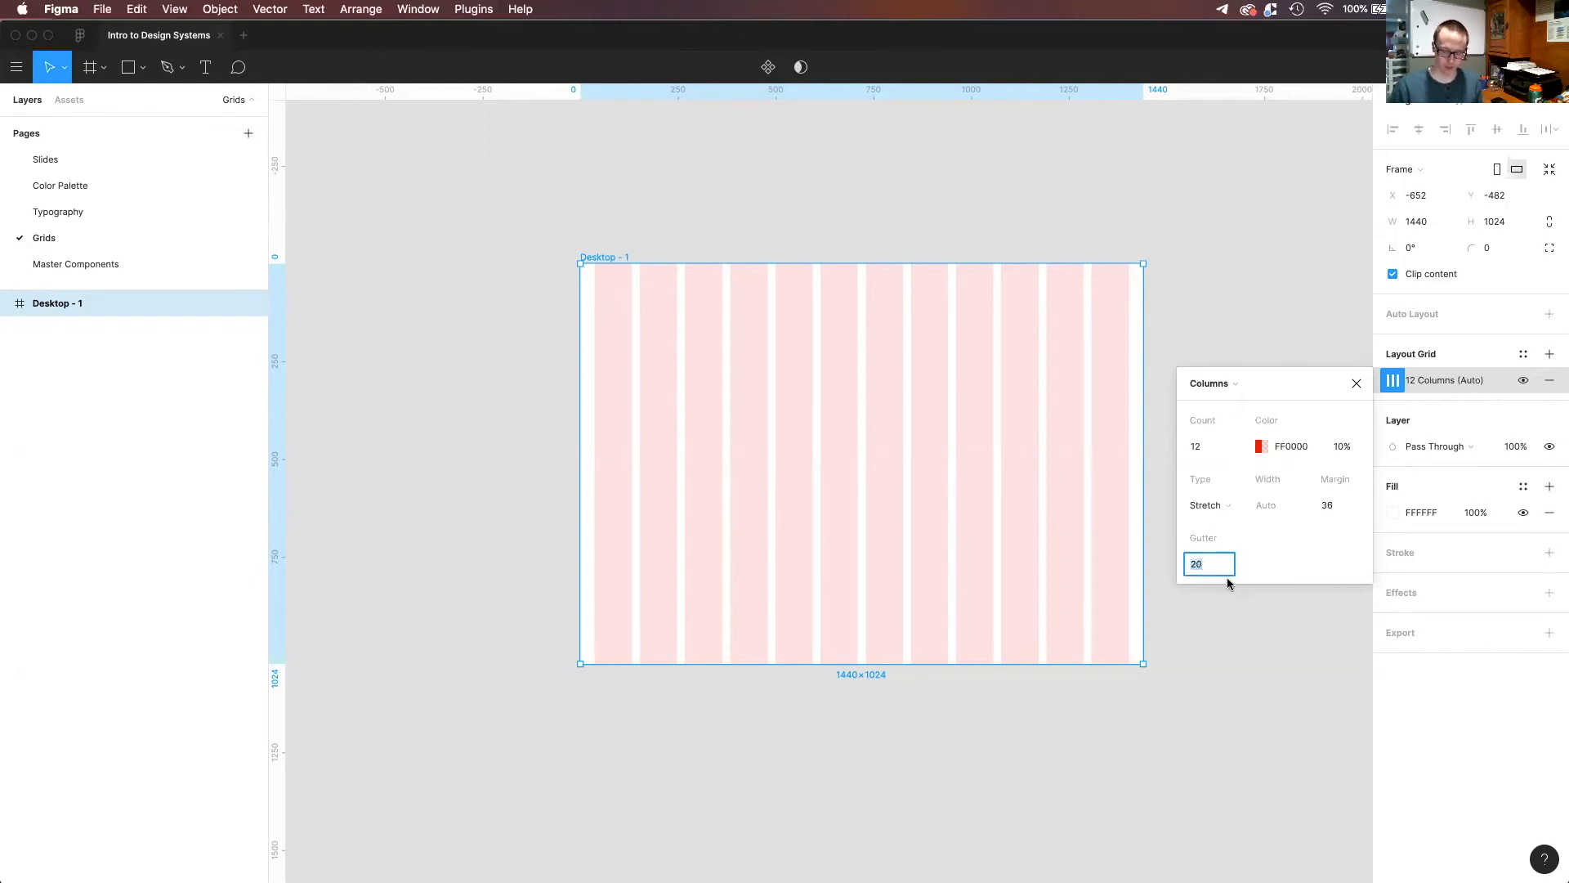
text(16)
key(Return)
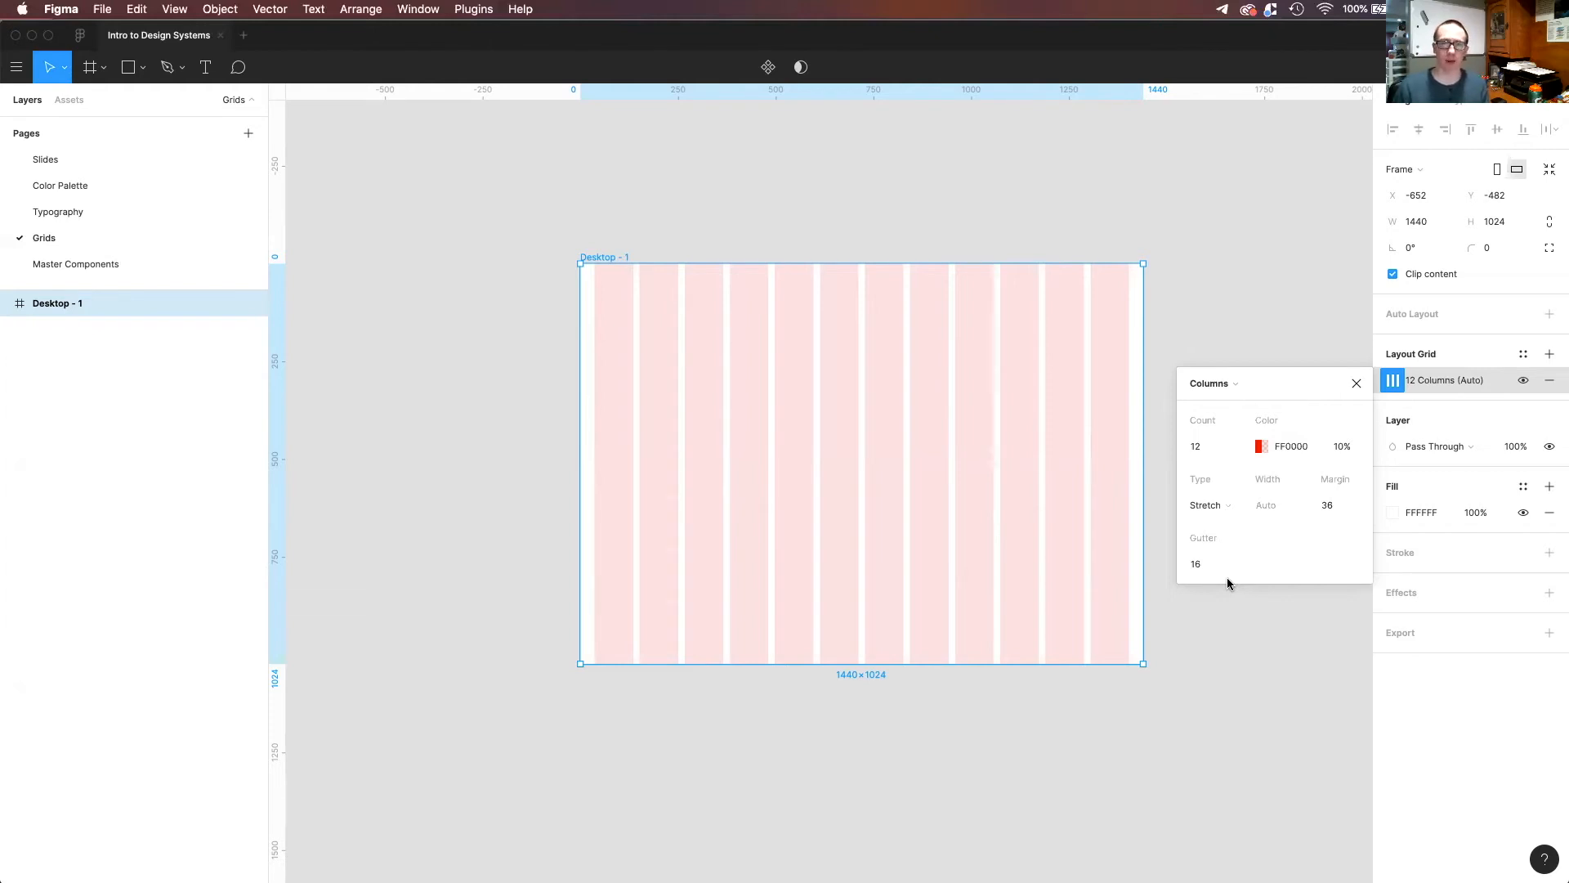
click(1357, 384)
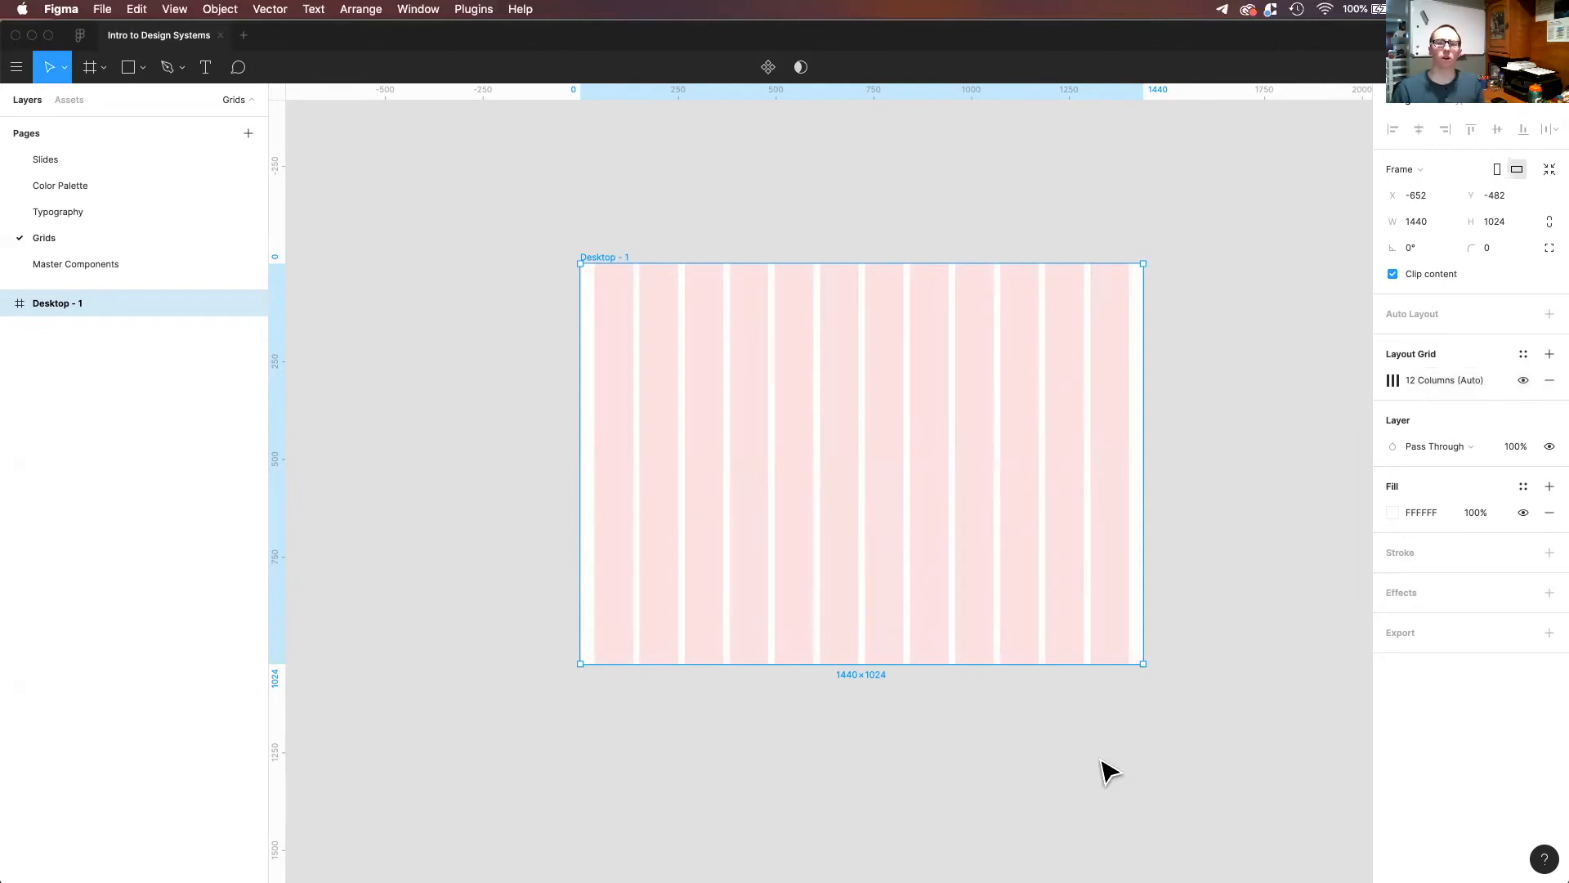
click(1056, 750)
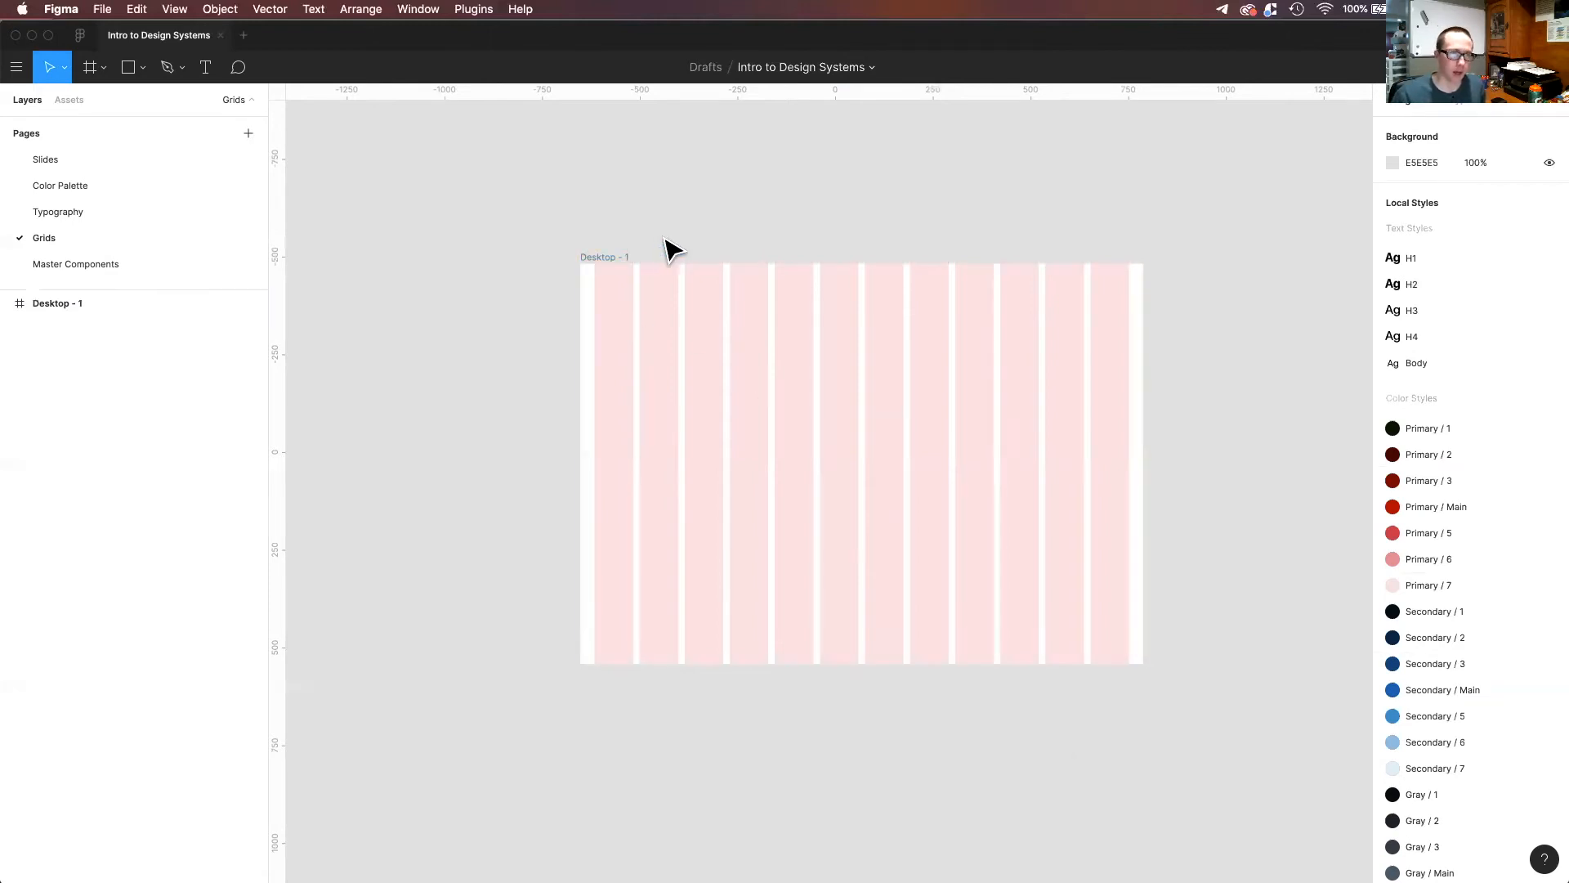
Draw a rectangle about 274 × 188 on the empty canvas beside the Desktop - 1 frame.
key(r)
drag(395, 398, 502, 471)
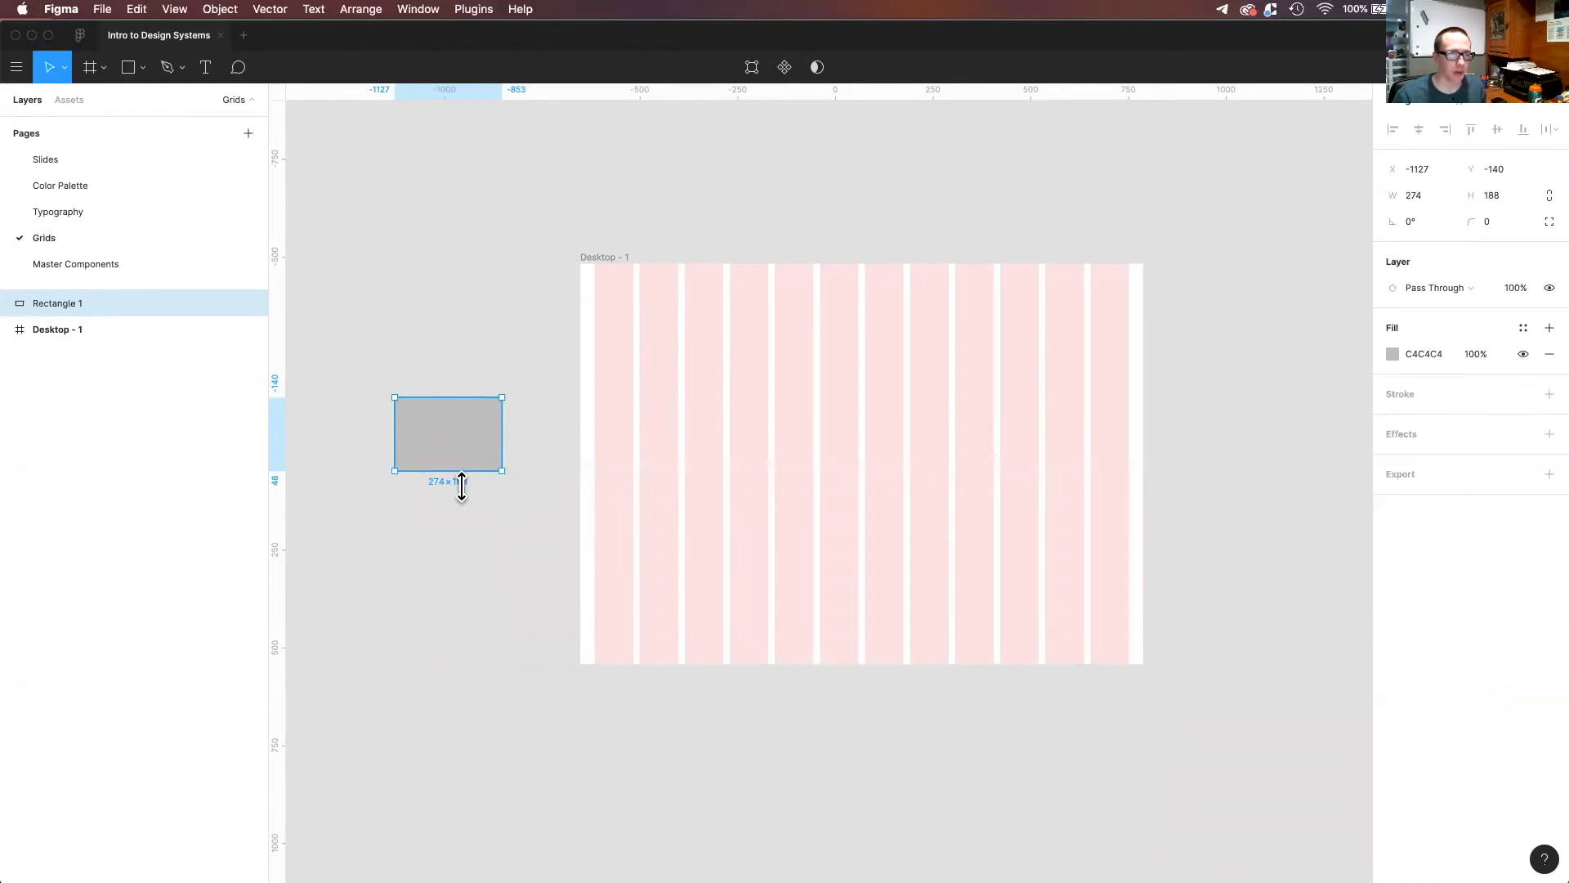
click(535, 551)
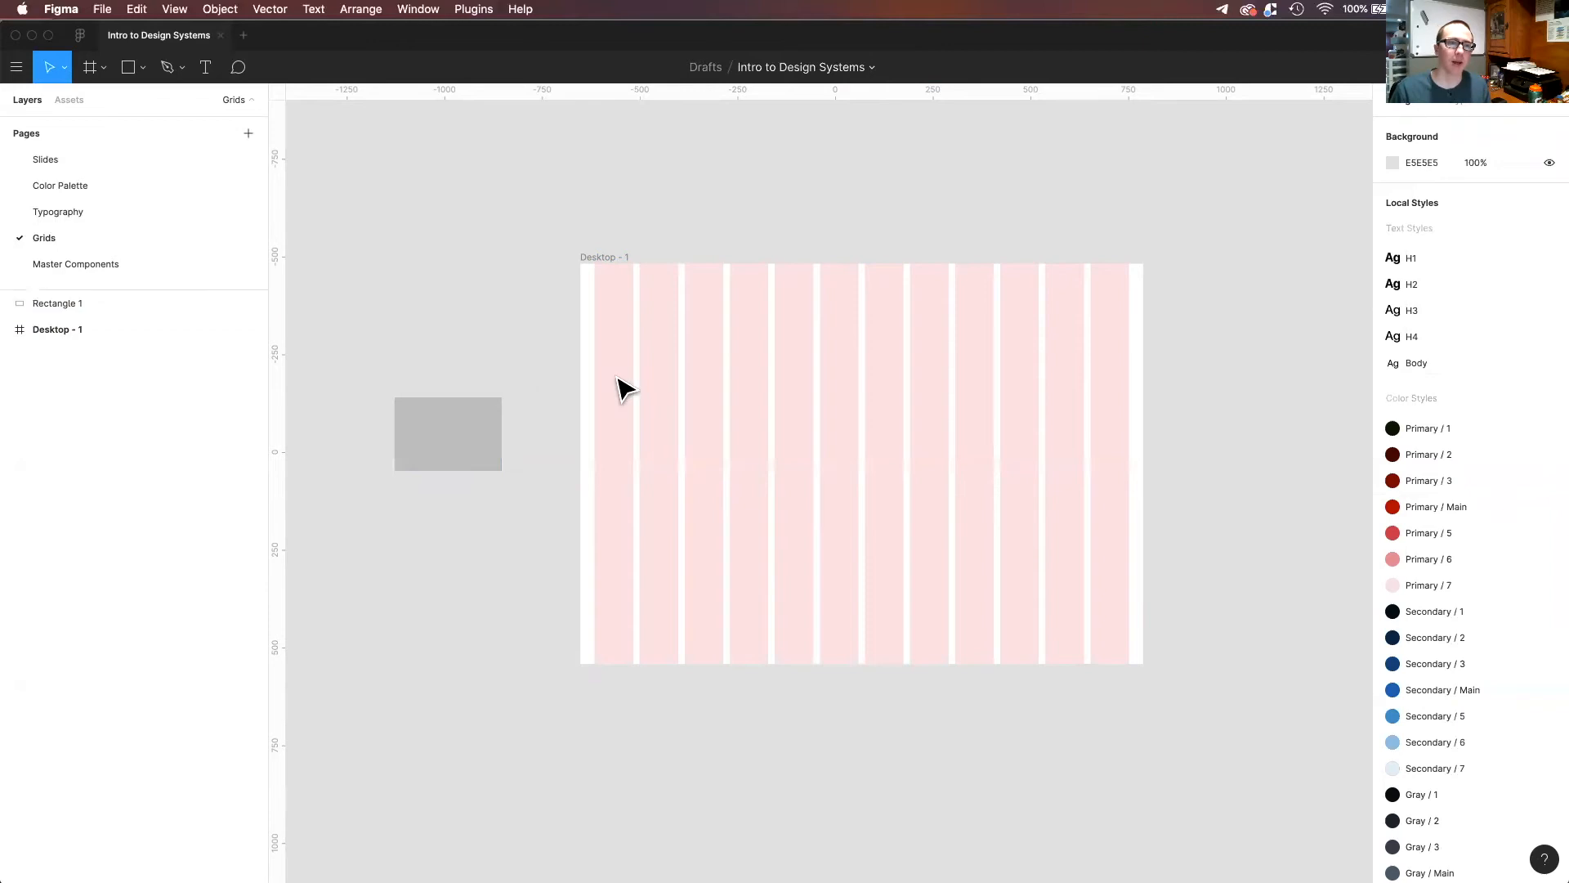
Move the rectangle into the frame at X 36, Y 237, and widen it to 330 so it spans the first three columns.
scroll(625, 388, up, 5)
click(572, 393)
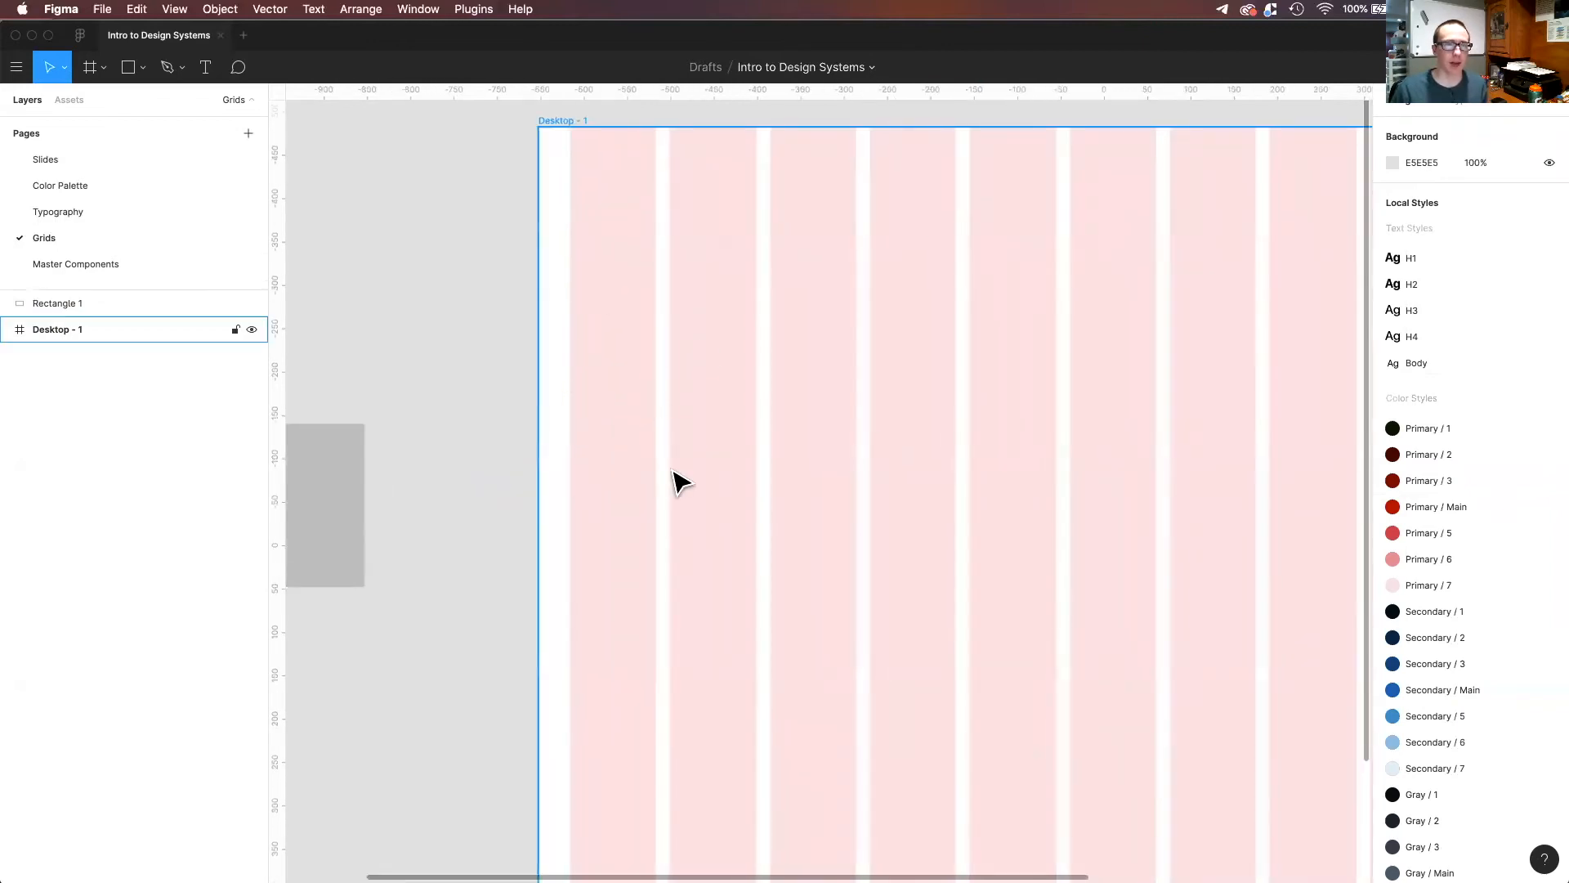
click(332, 537)
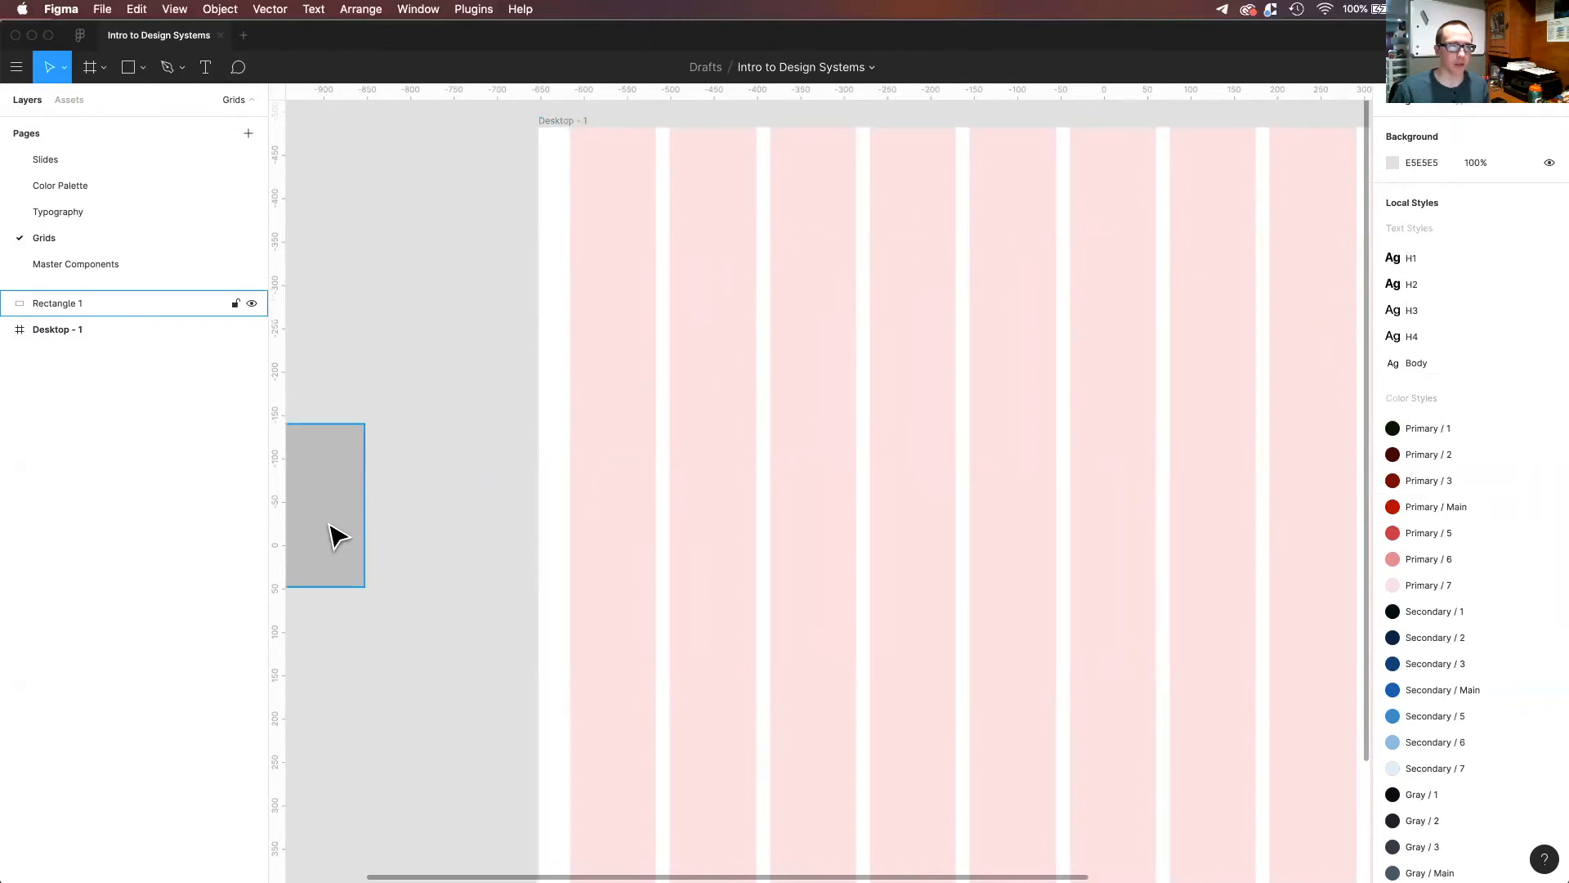
drag(335, 544, 745, 433)
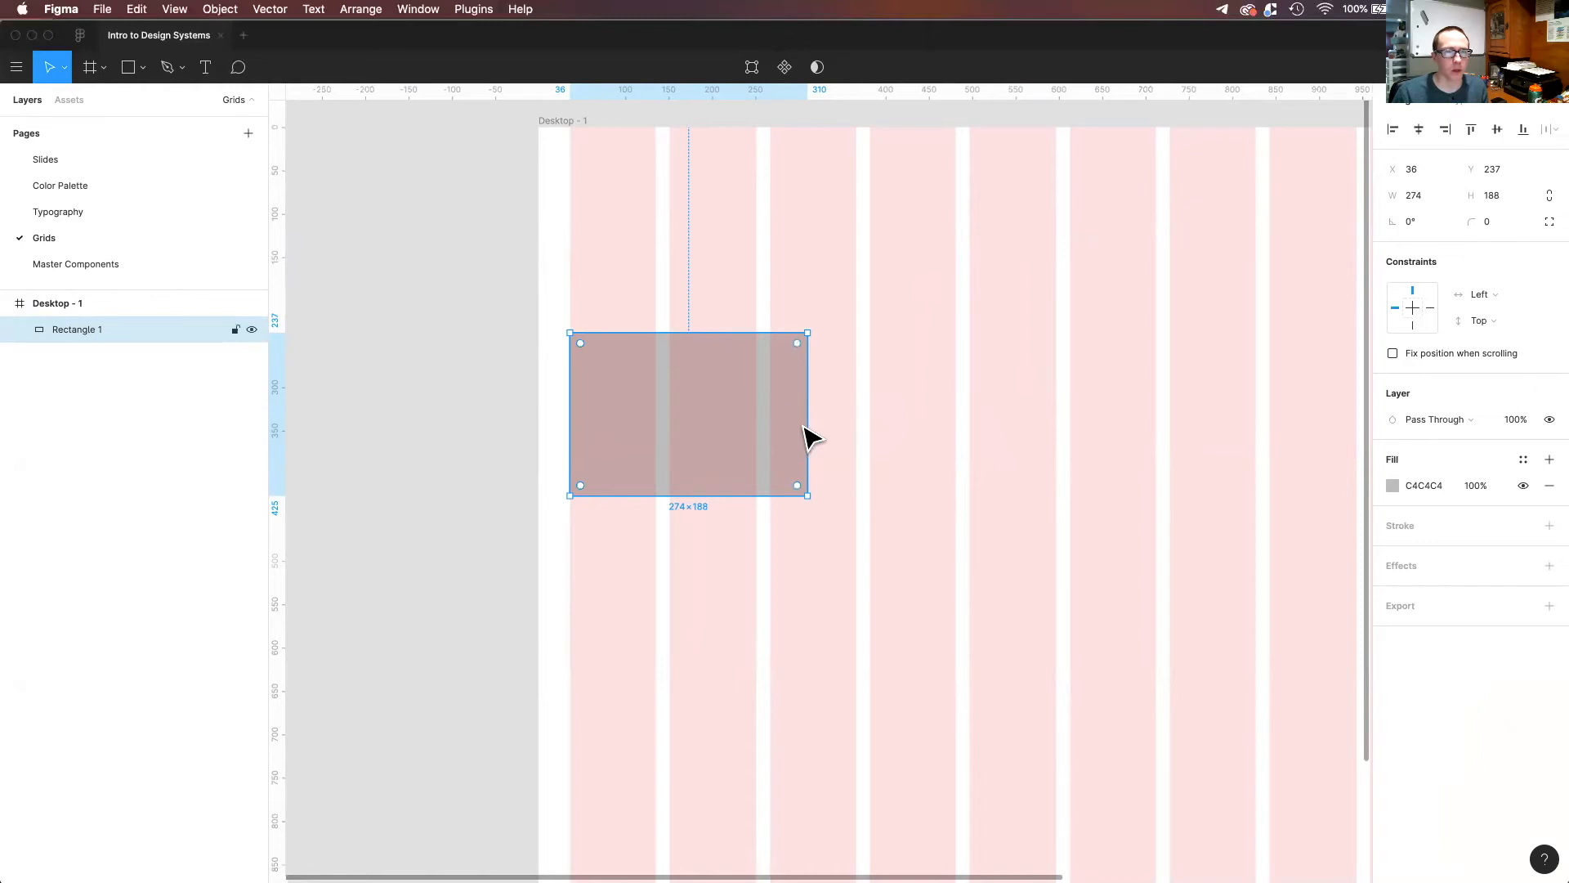
drag(804, 418, 858, 418)
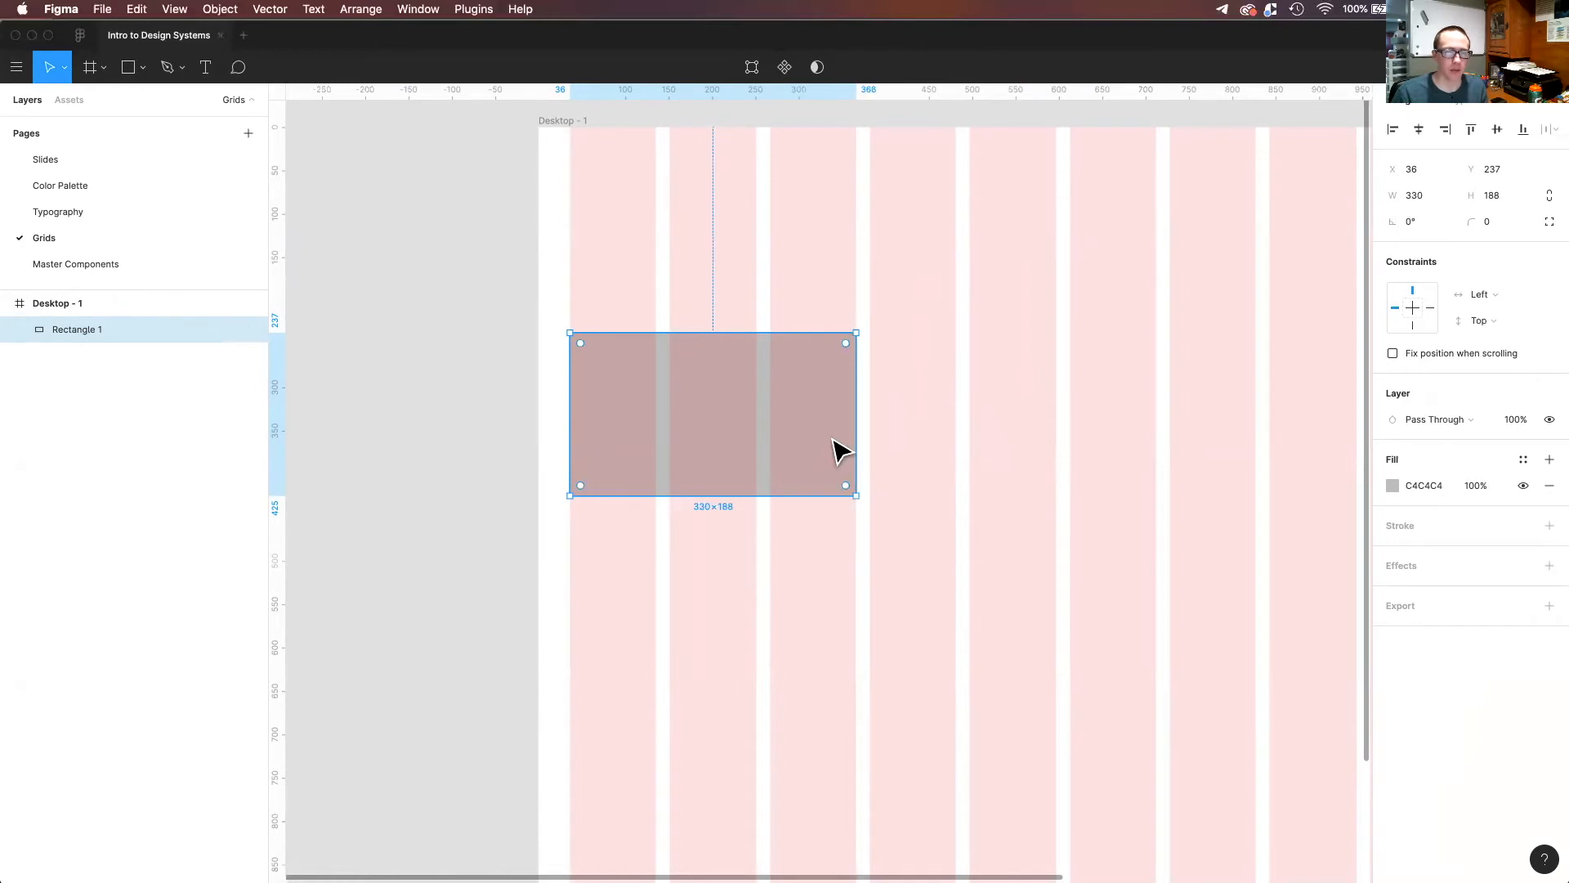
Duplicate the rectangle three times across the frame to form a row of four, each spanning three columns with one gutter between them.
scroll(850, 461, down, 3)
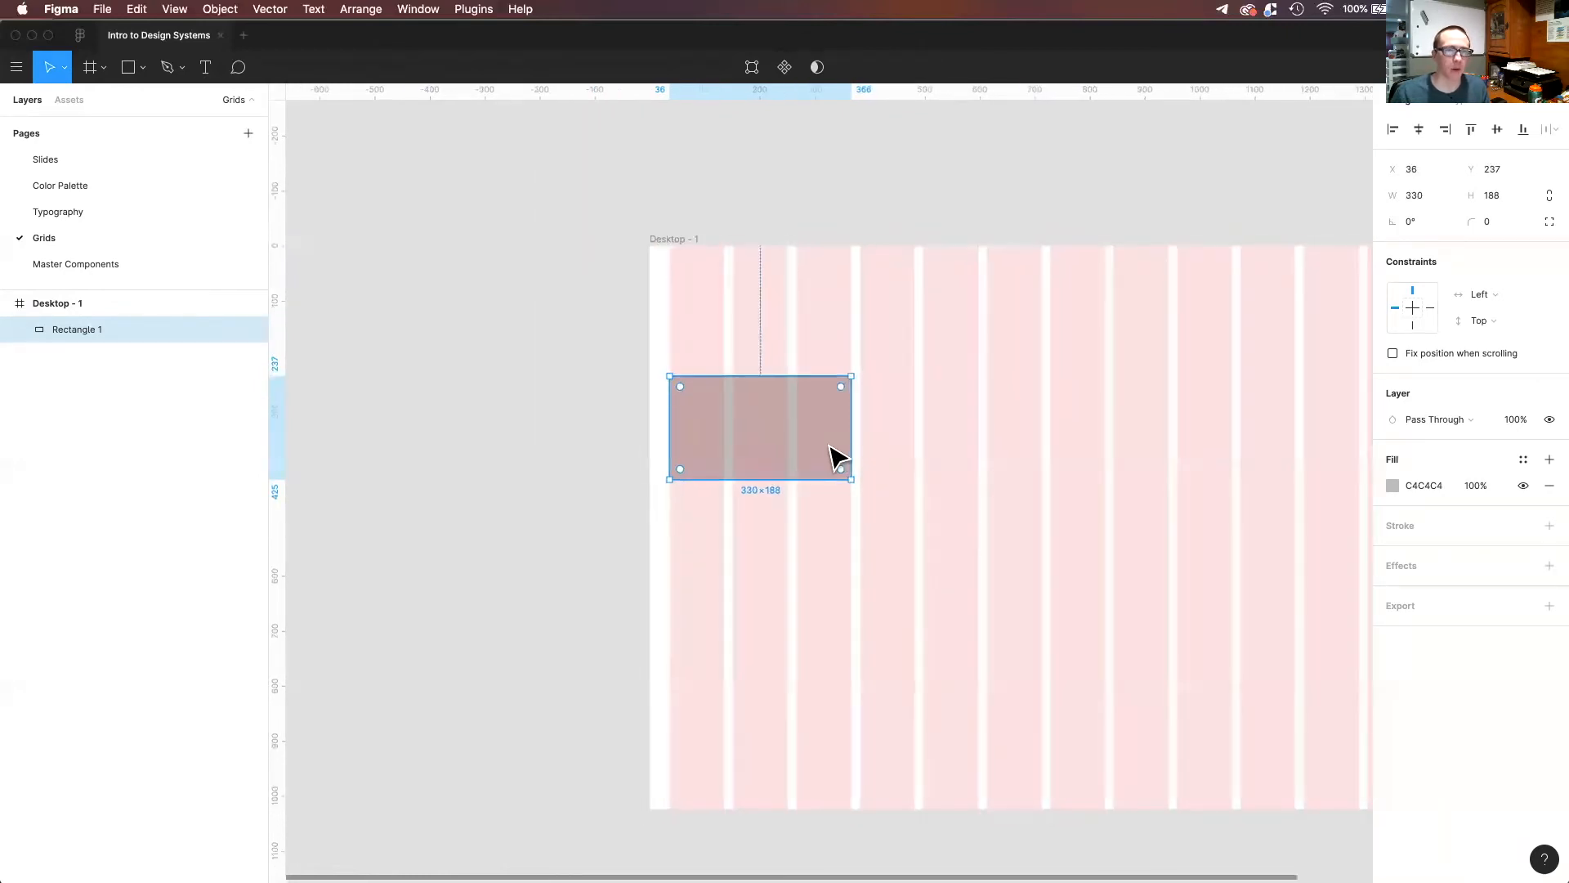
scroll(751, 434, right, 2)
click(750, 434)
click(628, 429)
drag(621, 429, 791, 435)
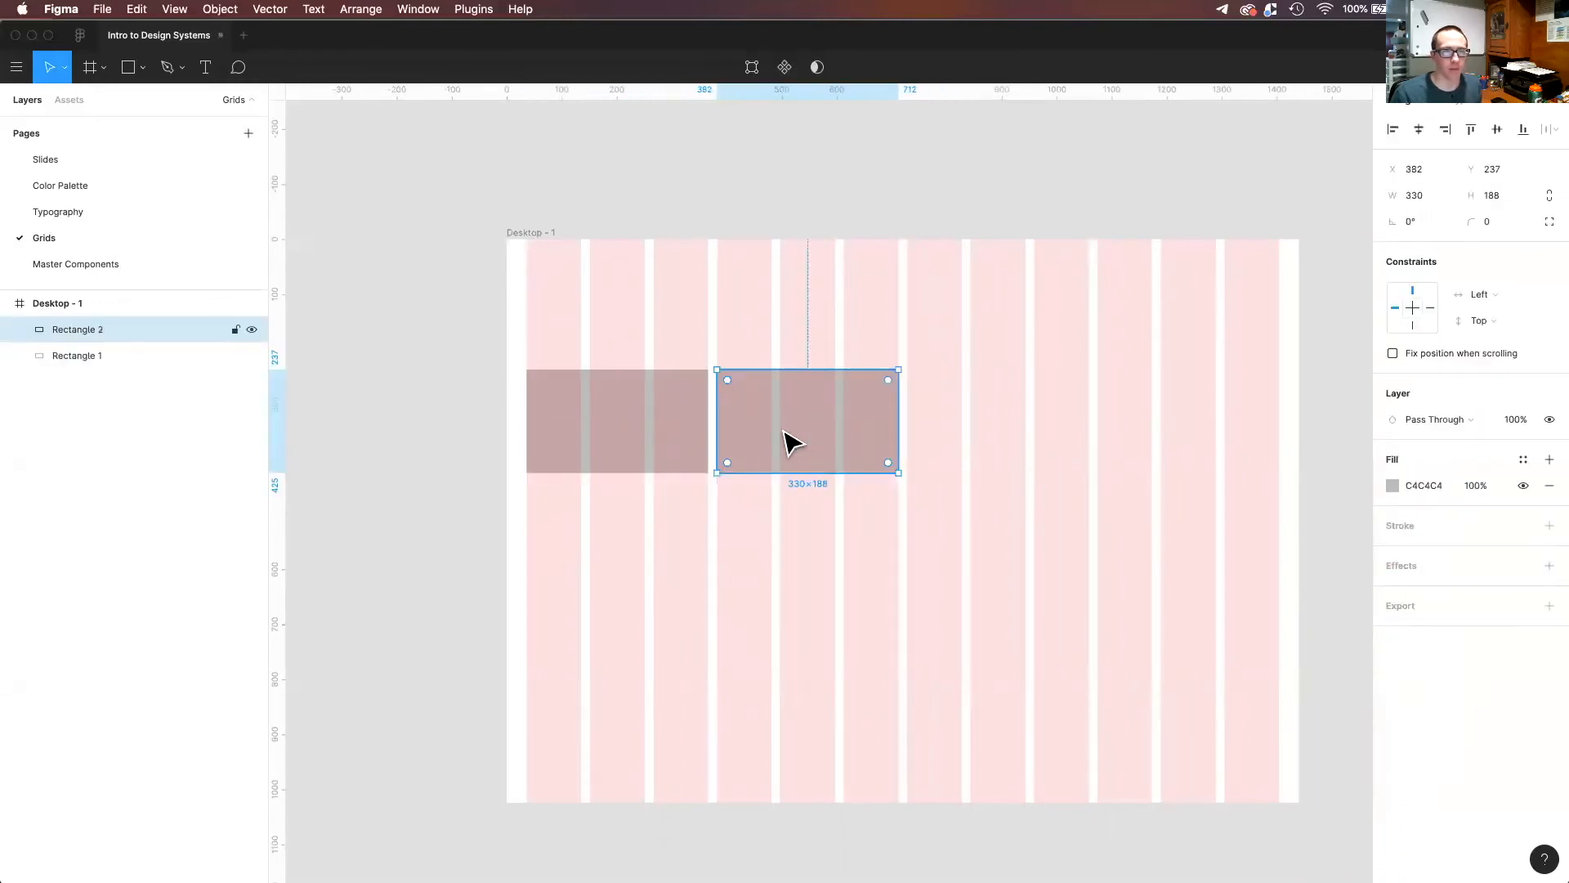
key(super+d)
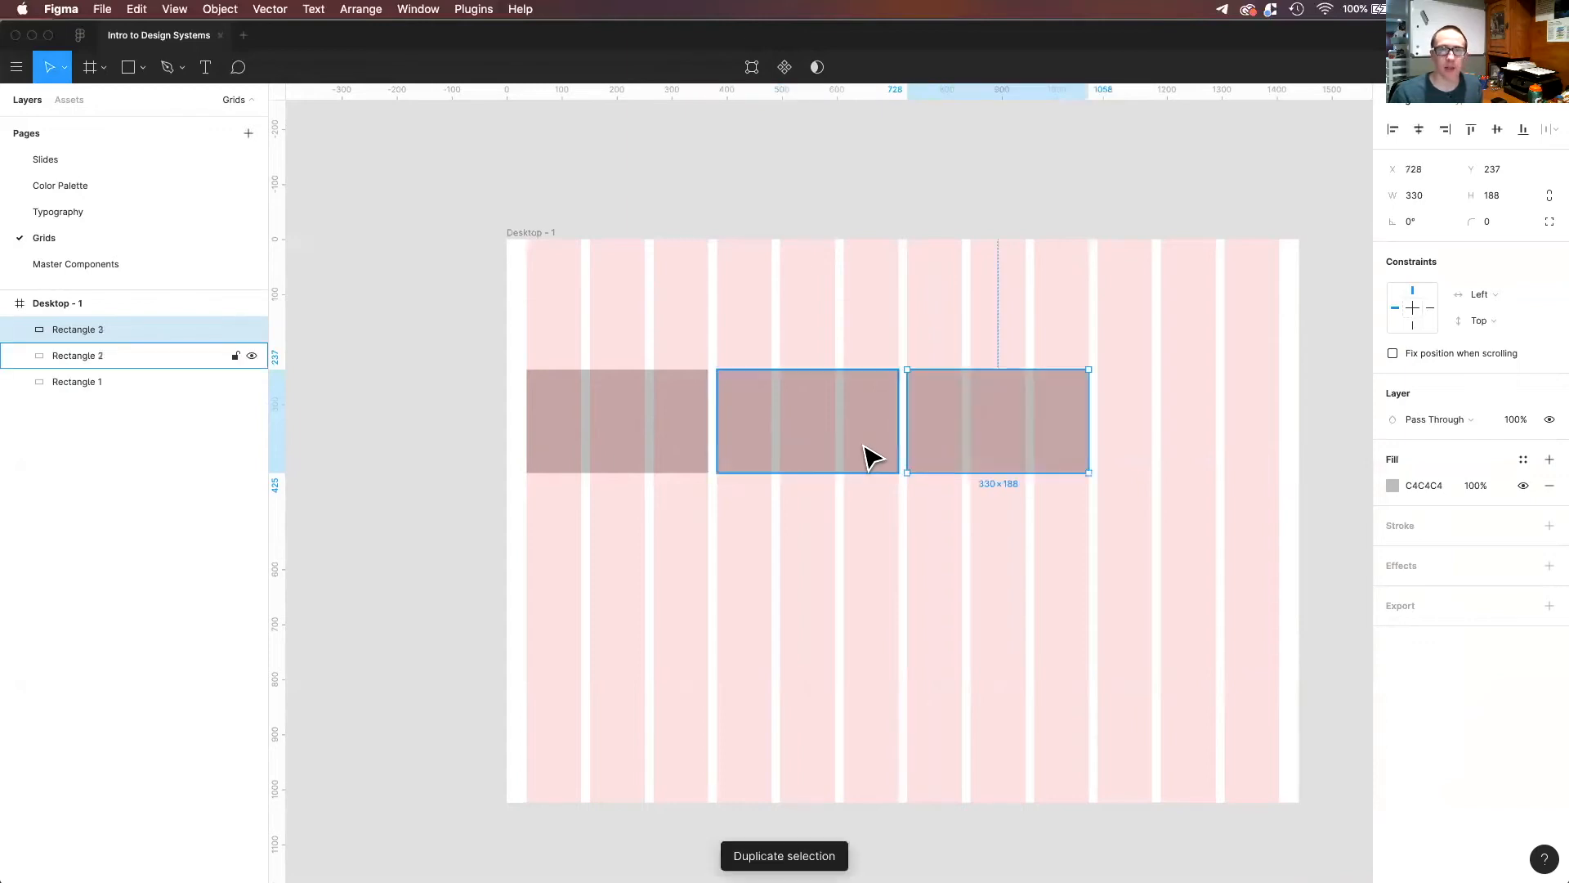
key(super+d)
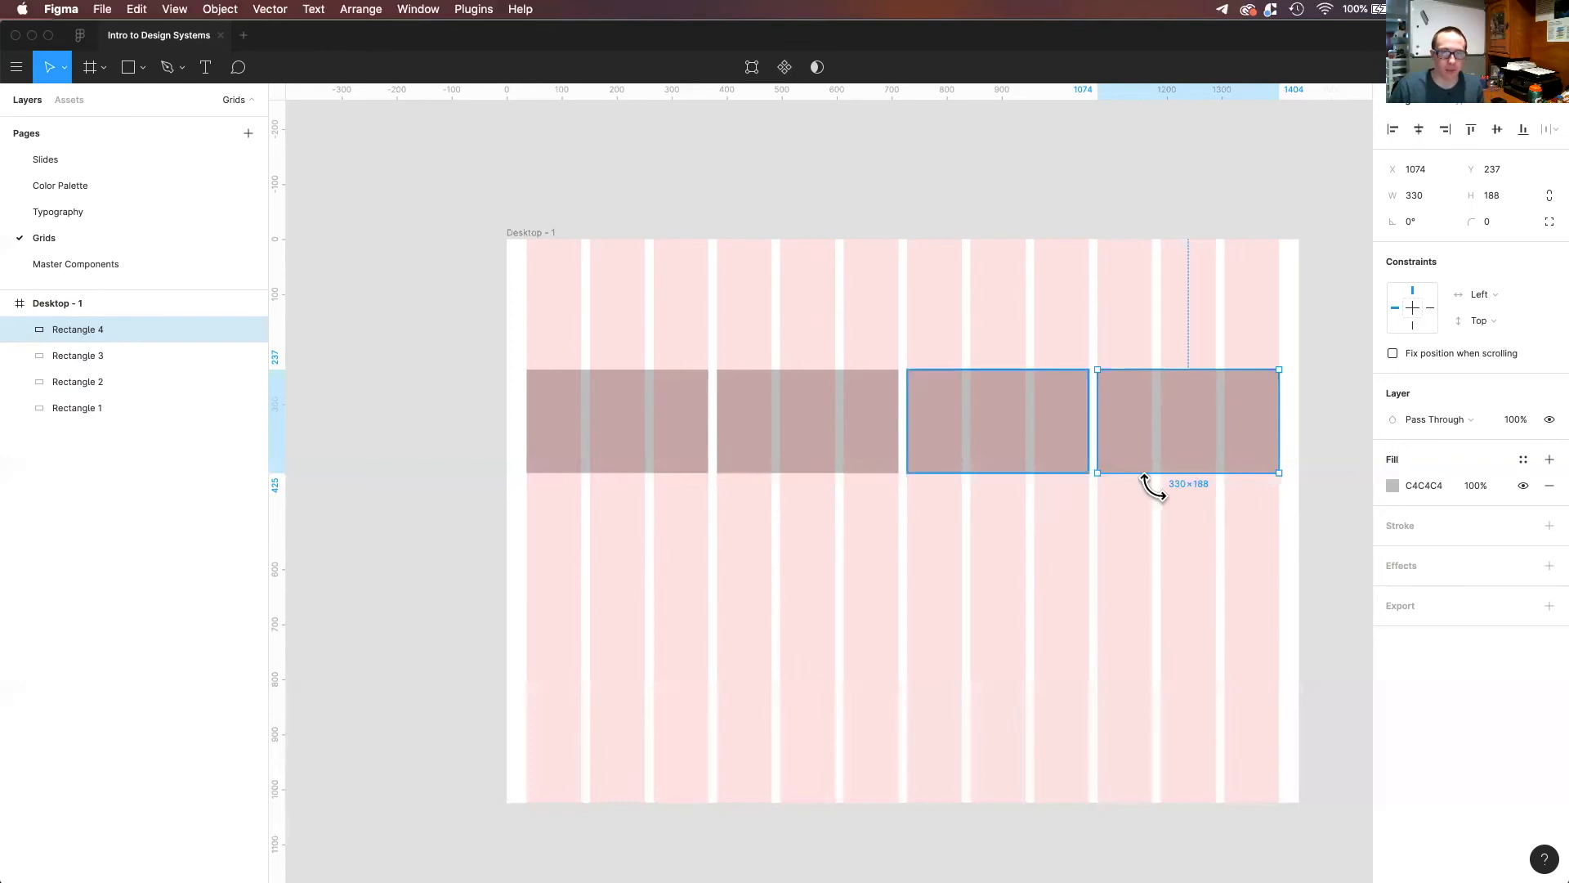
Duplicate the last three rectangles of the row and place the copies as a second row at Y 512, centred horizontally in the frame.
drag(1252, 495, 618, 393)
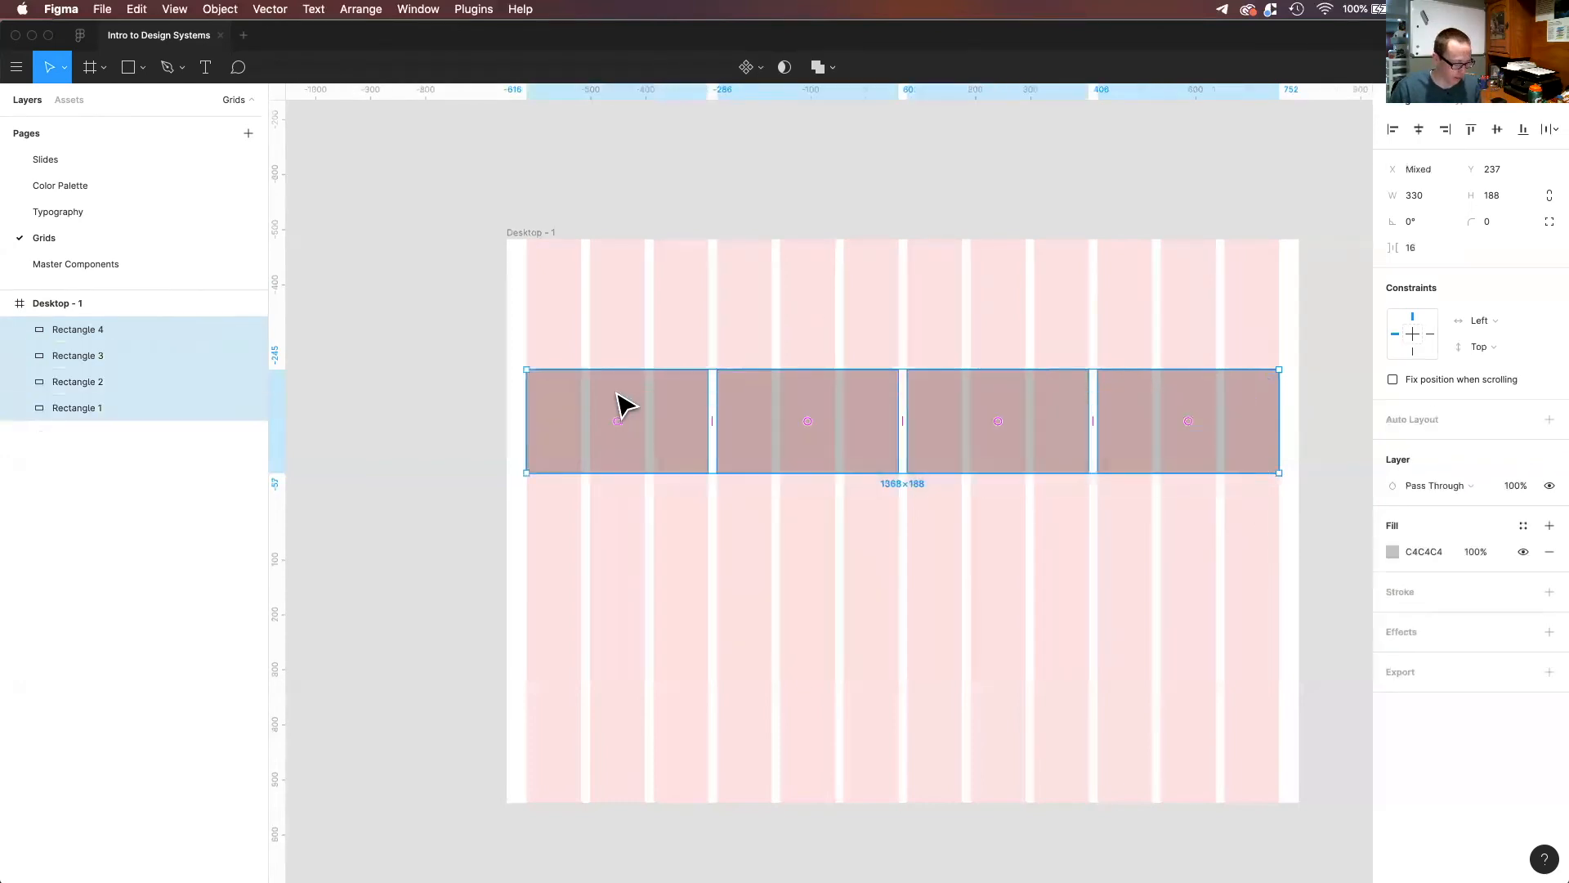
click(786, 541)
drag(763, 517, 1148, 368)
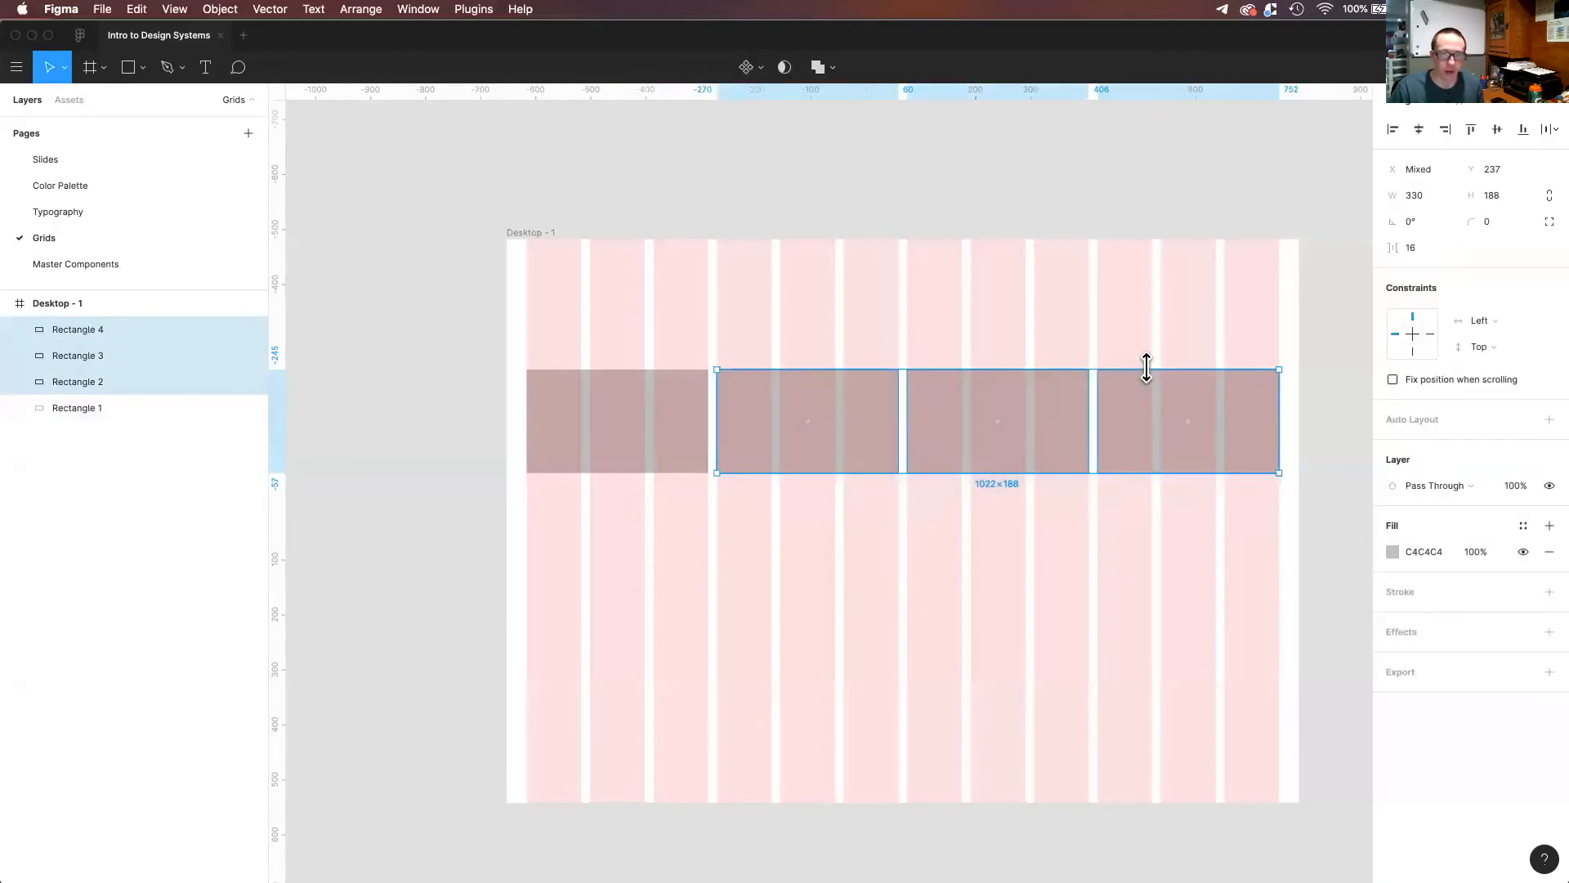
key(super+d)
drag(974, 449, 932, 621)
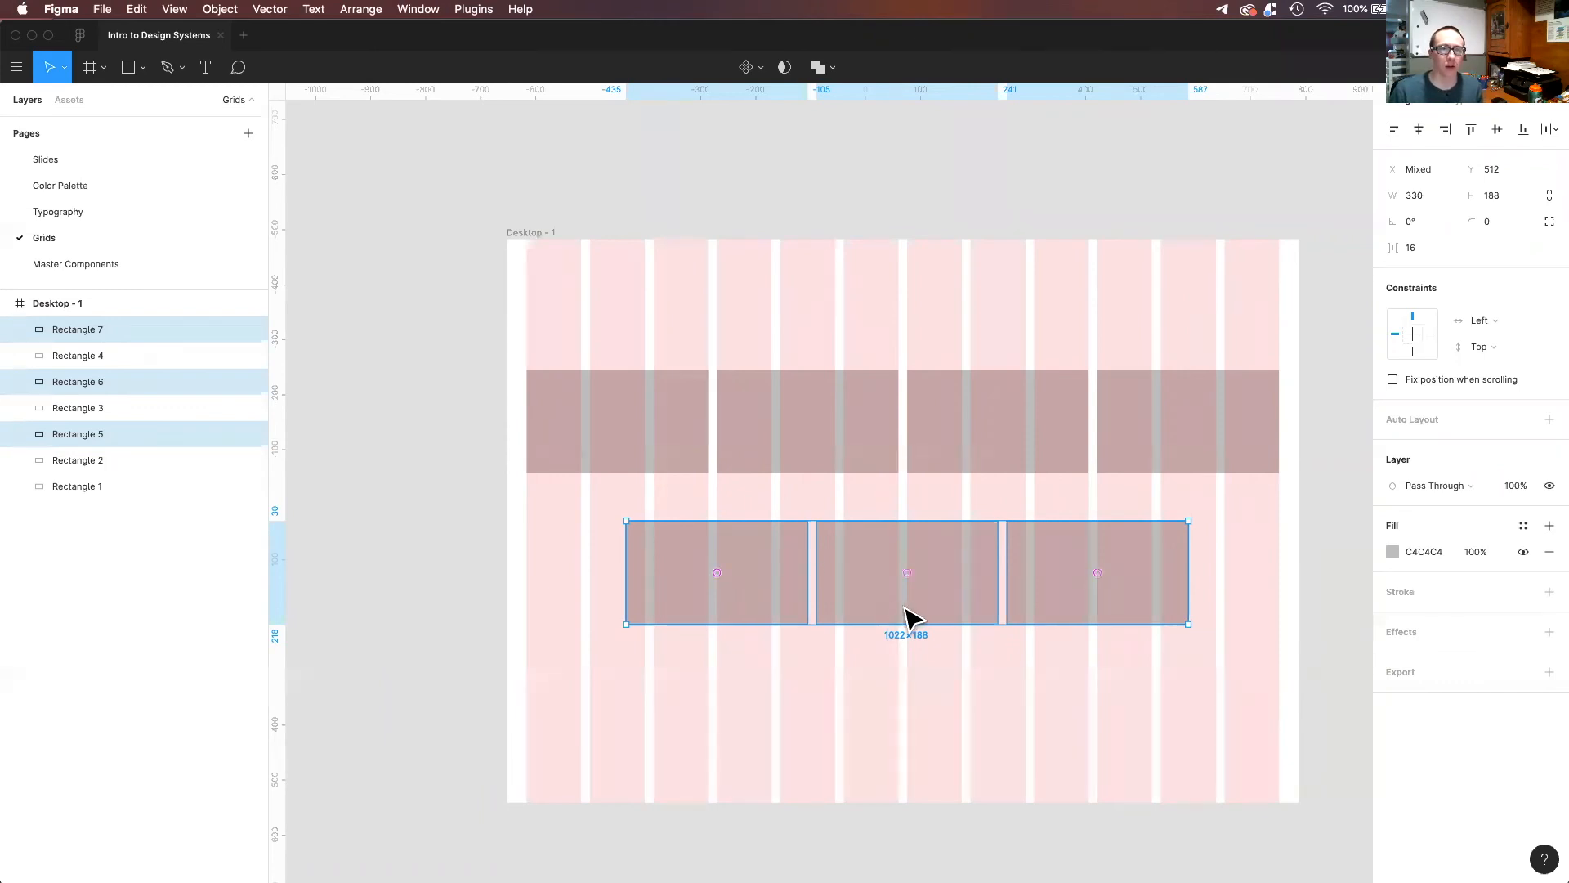
drag(905, 605, 904, 611)
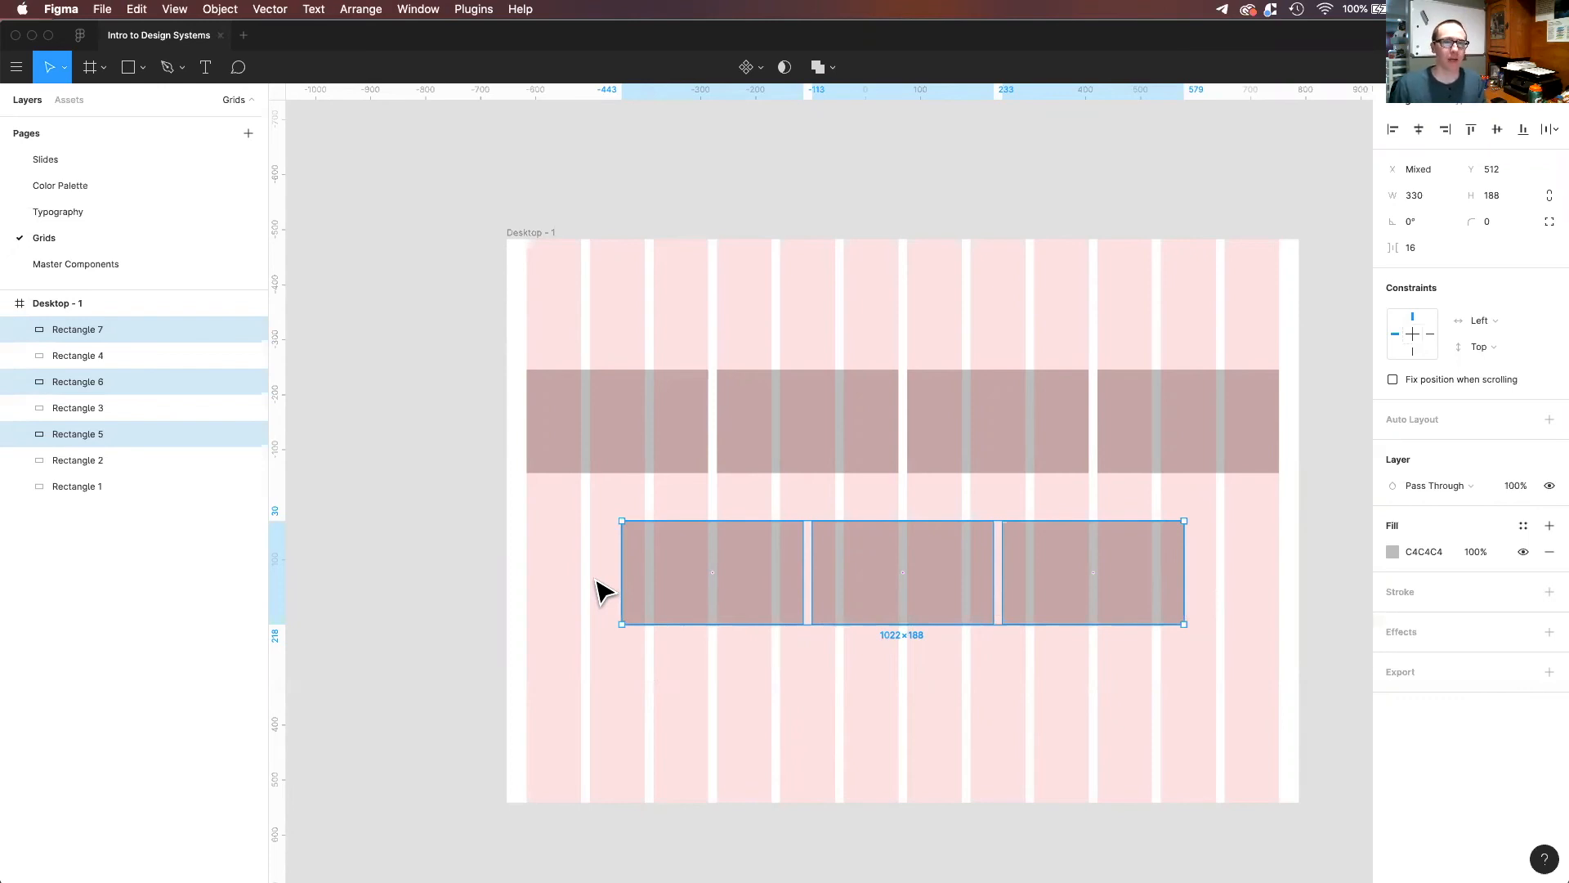
click(789, 656)
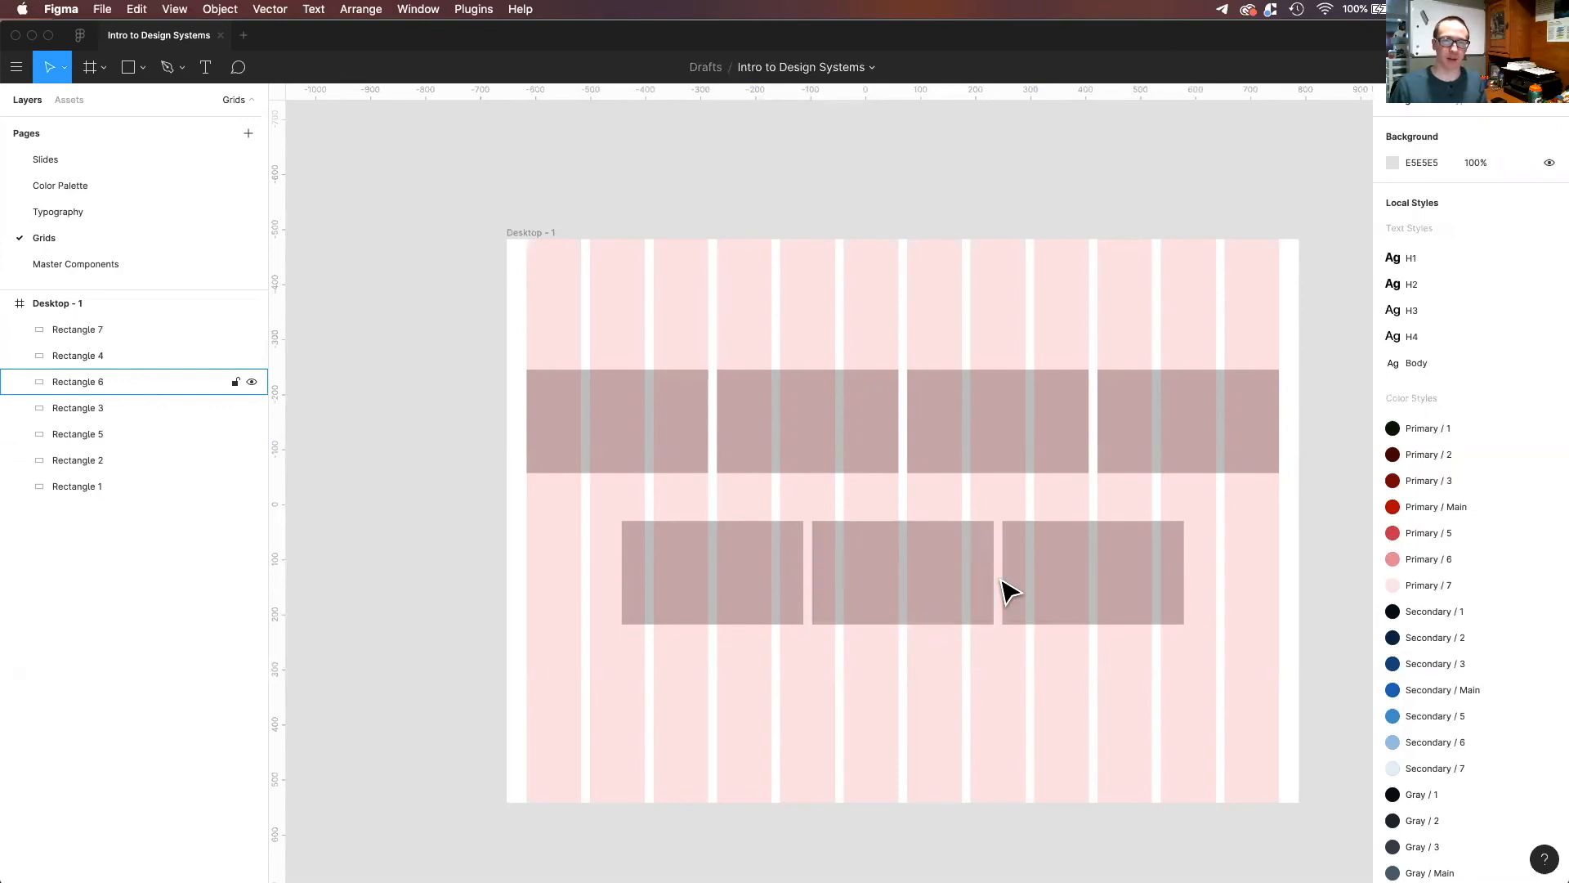
Spread the second row's outer rectangles evenly from the middle one onto column edges, at X 151 and X 959.
click(1038, 609)
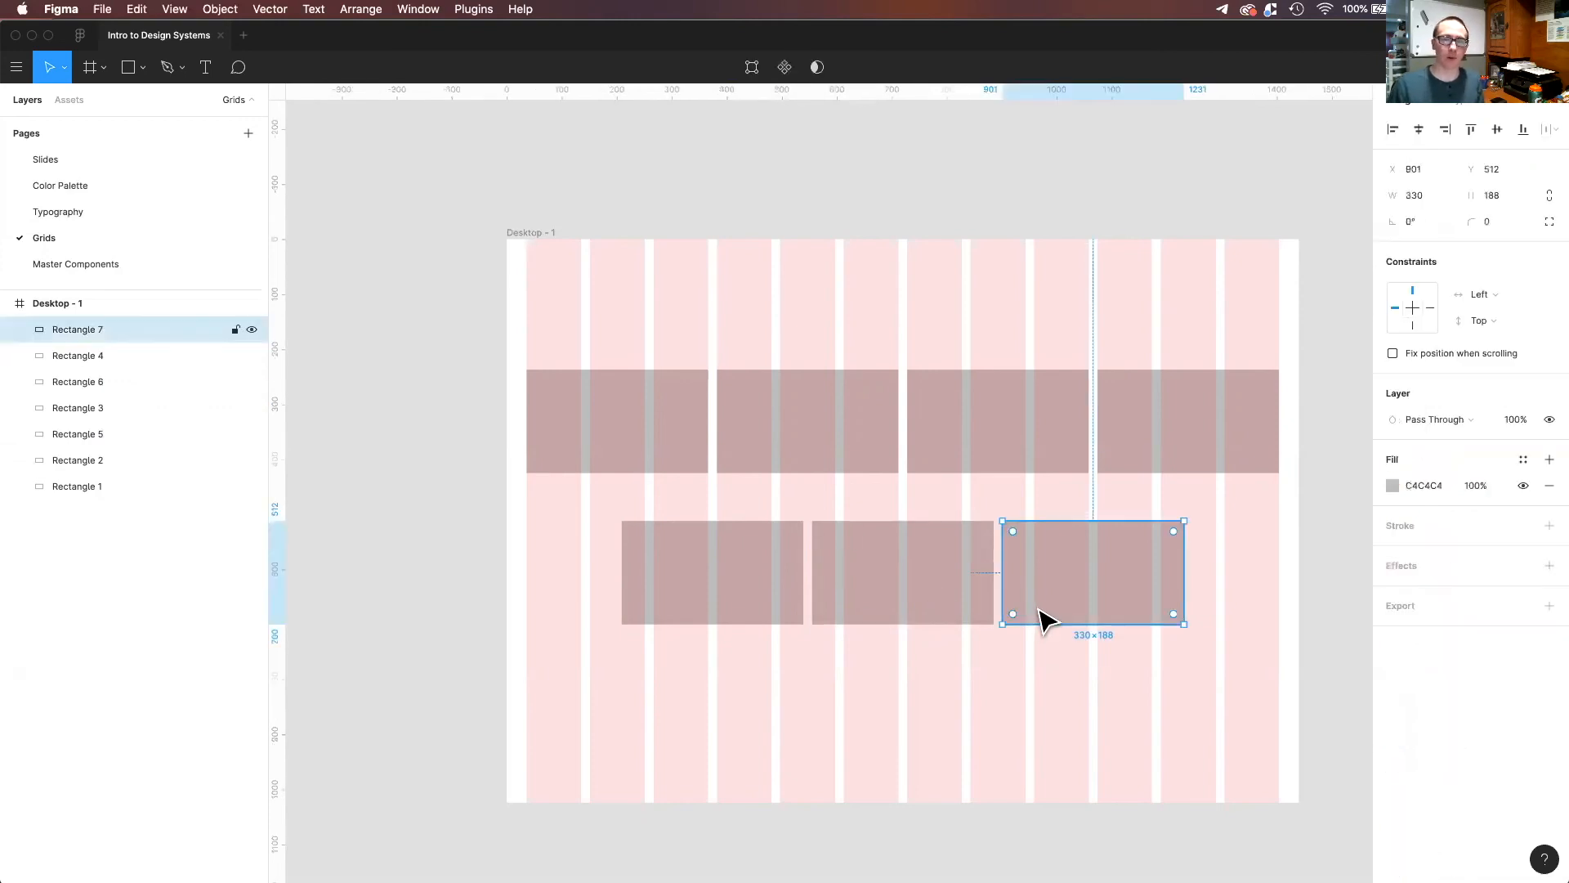
drag(1040, 577, 1062, 578)
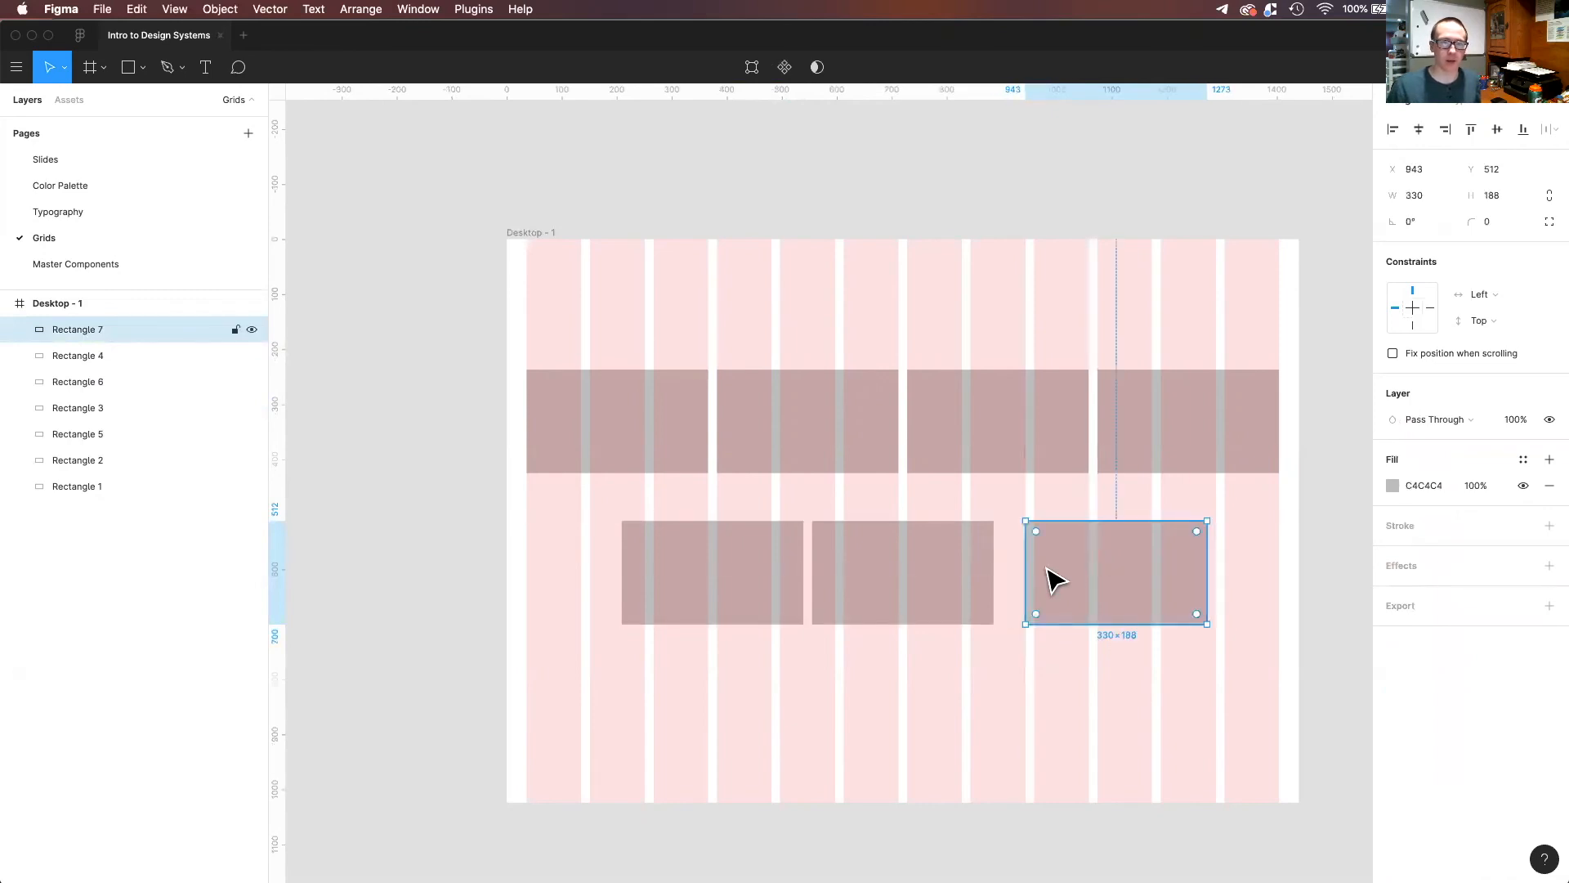
click(738, 601)
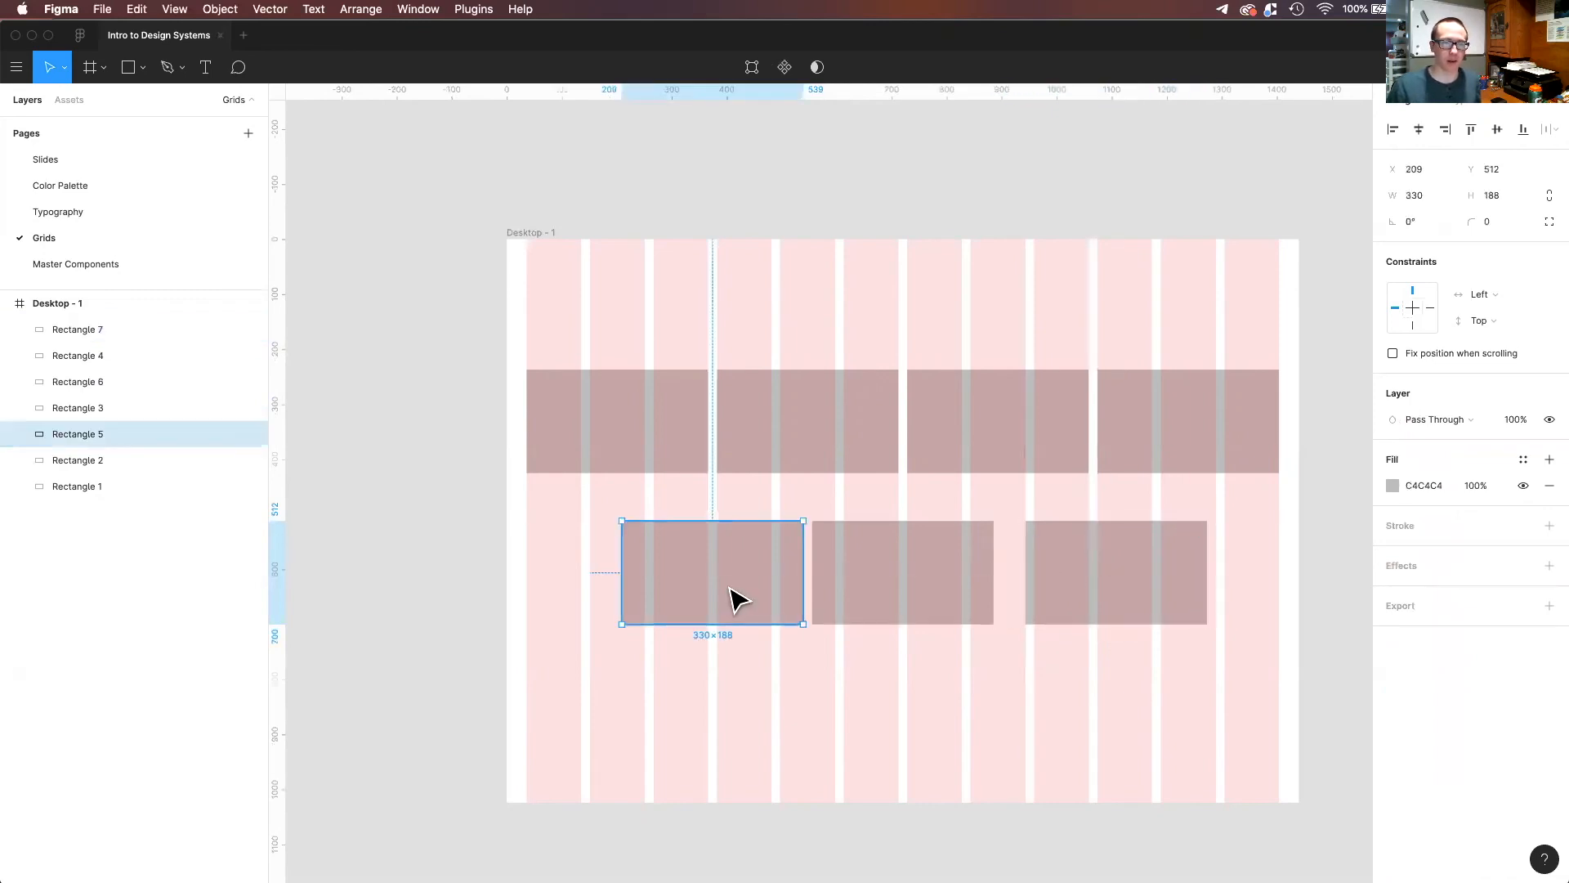
drag(726, 590, 703, 590)
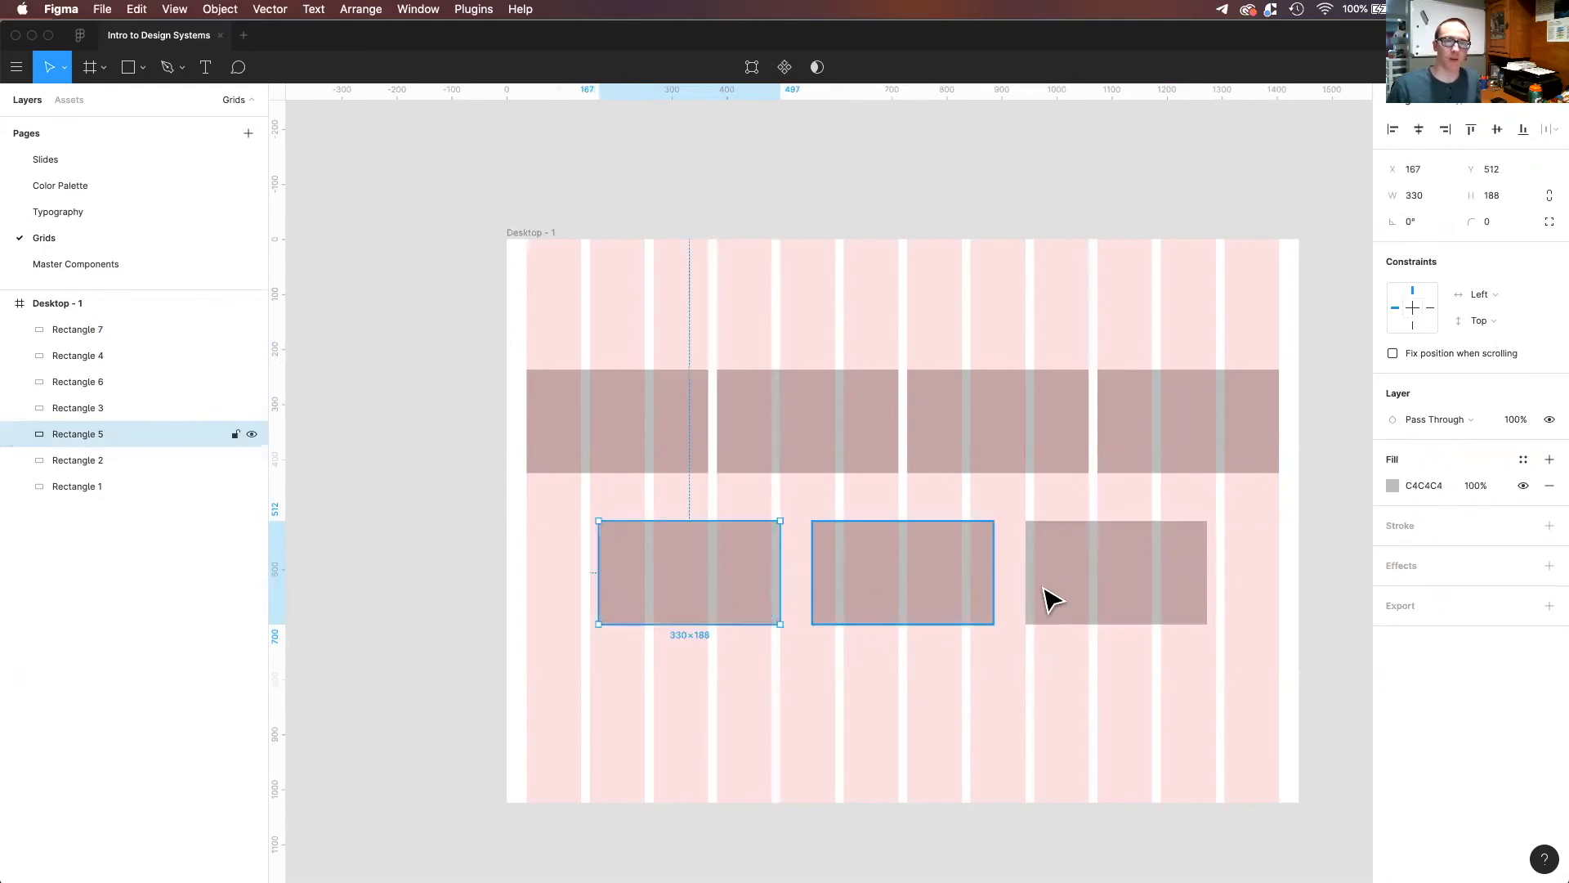
shift+click(985, 599)
shift+click(1062, 601)
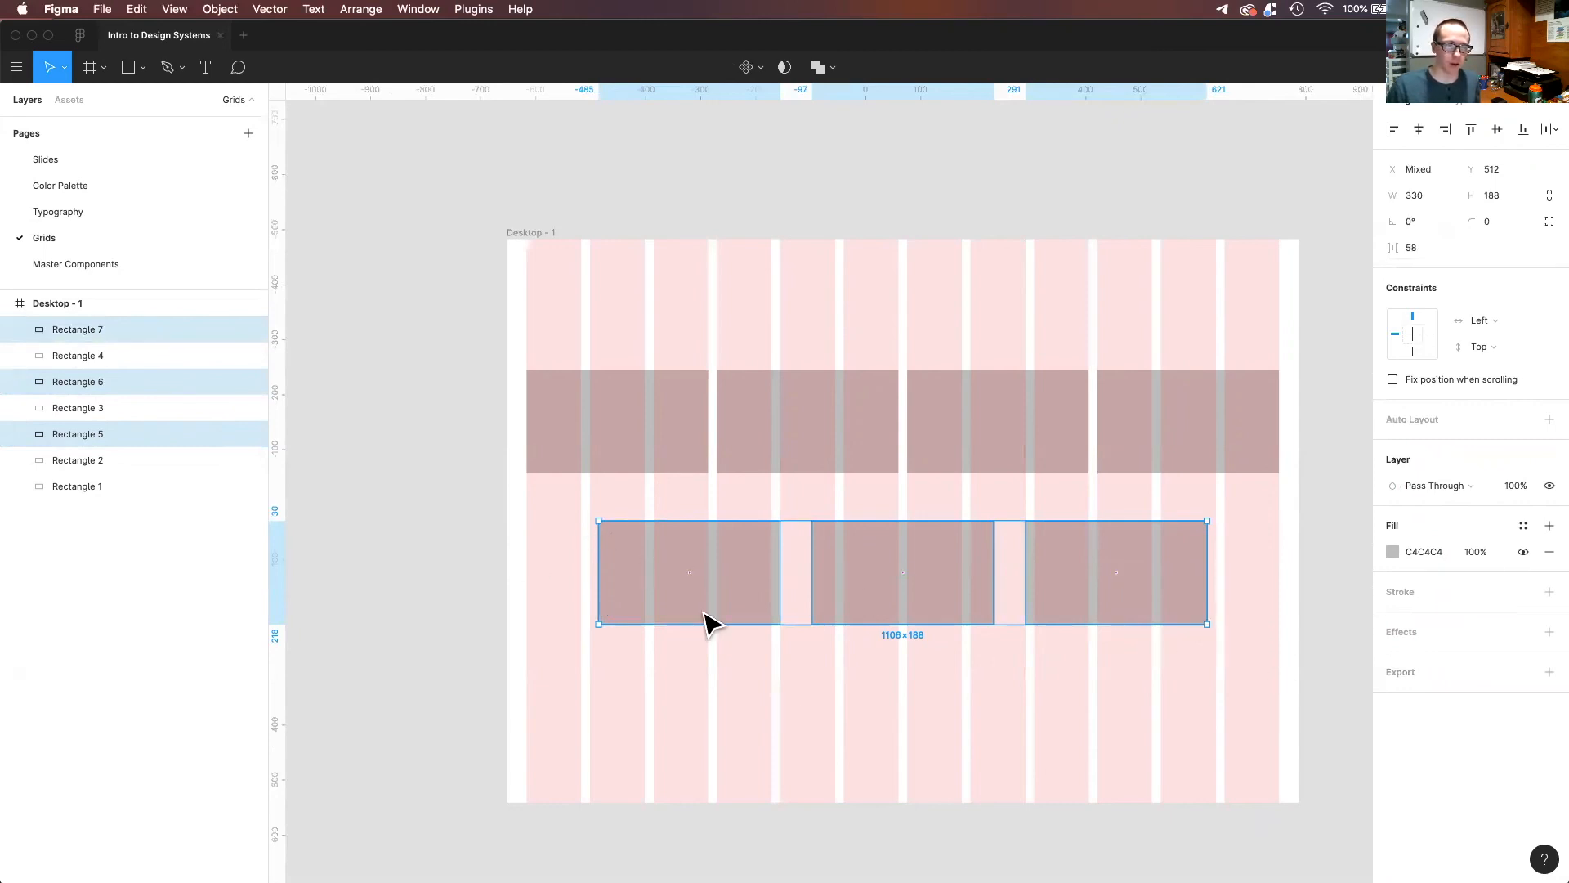
key(Escape)
mouse_move(704, 612)
mouse_down()
mouse_move(692, 605)
mouse_move(729, 601)
mouse_up()
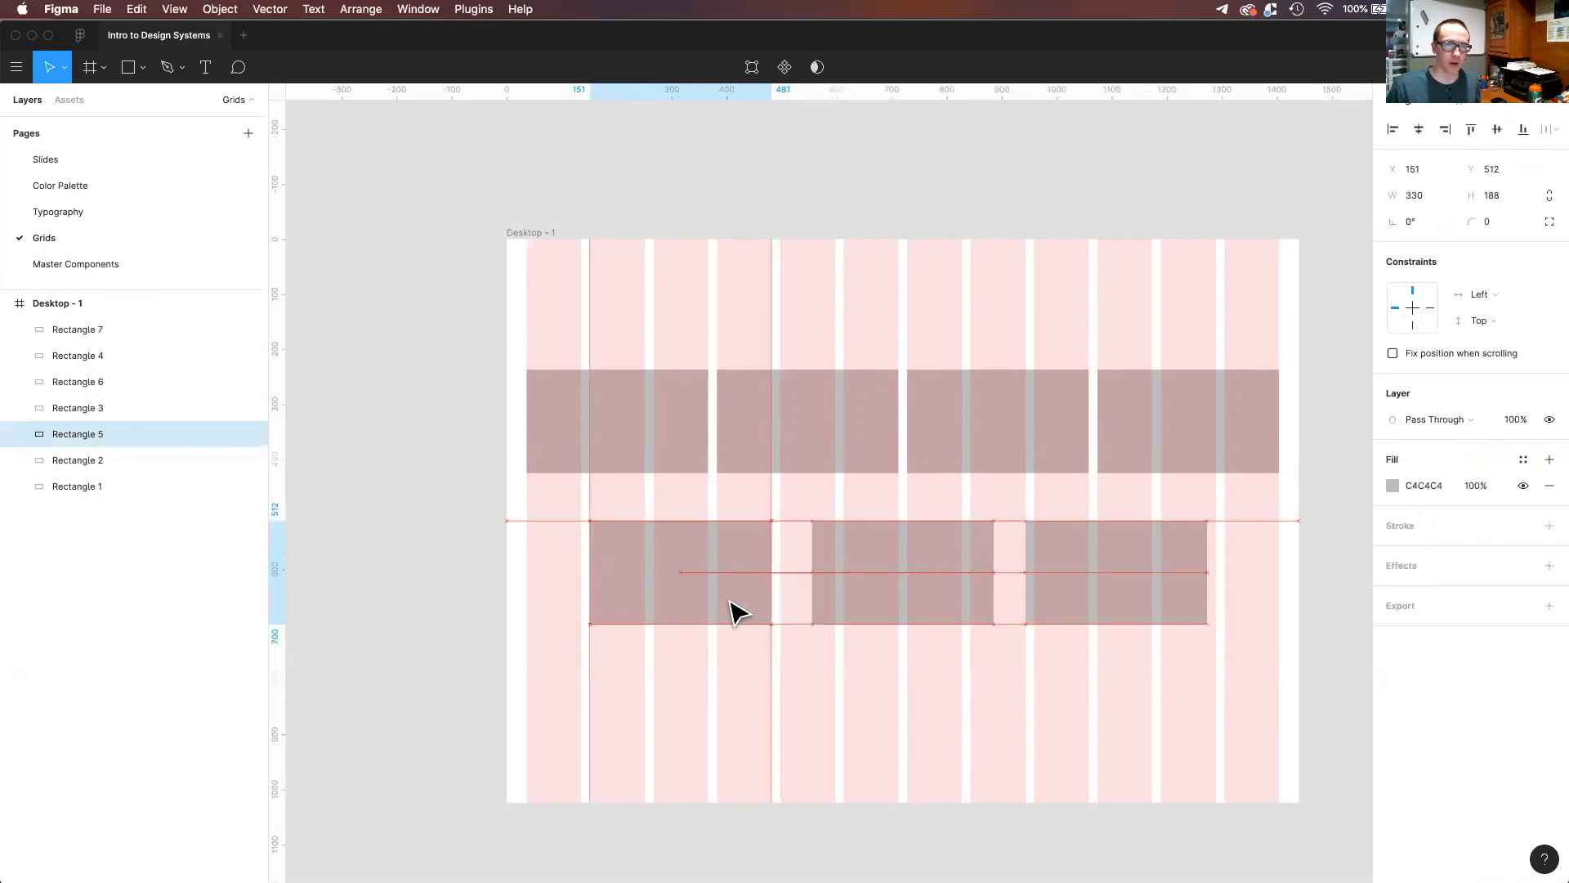
drag(1096, 589, 1106, 589)
click(1269, 720)
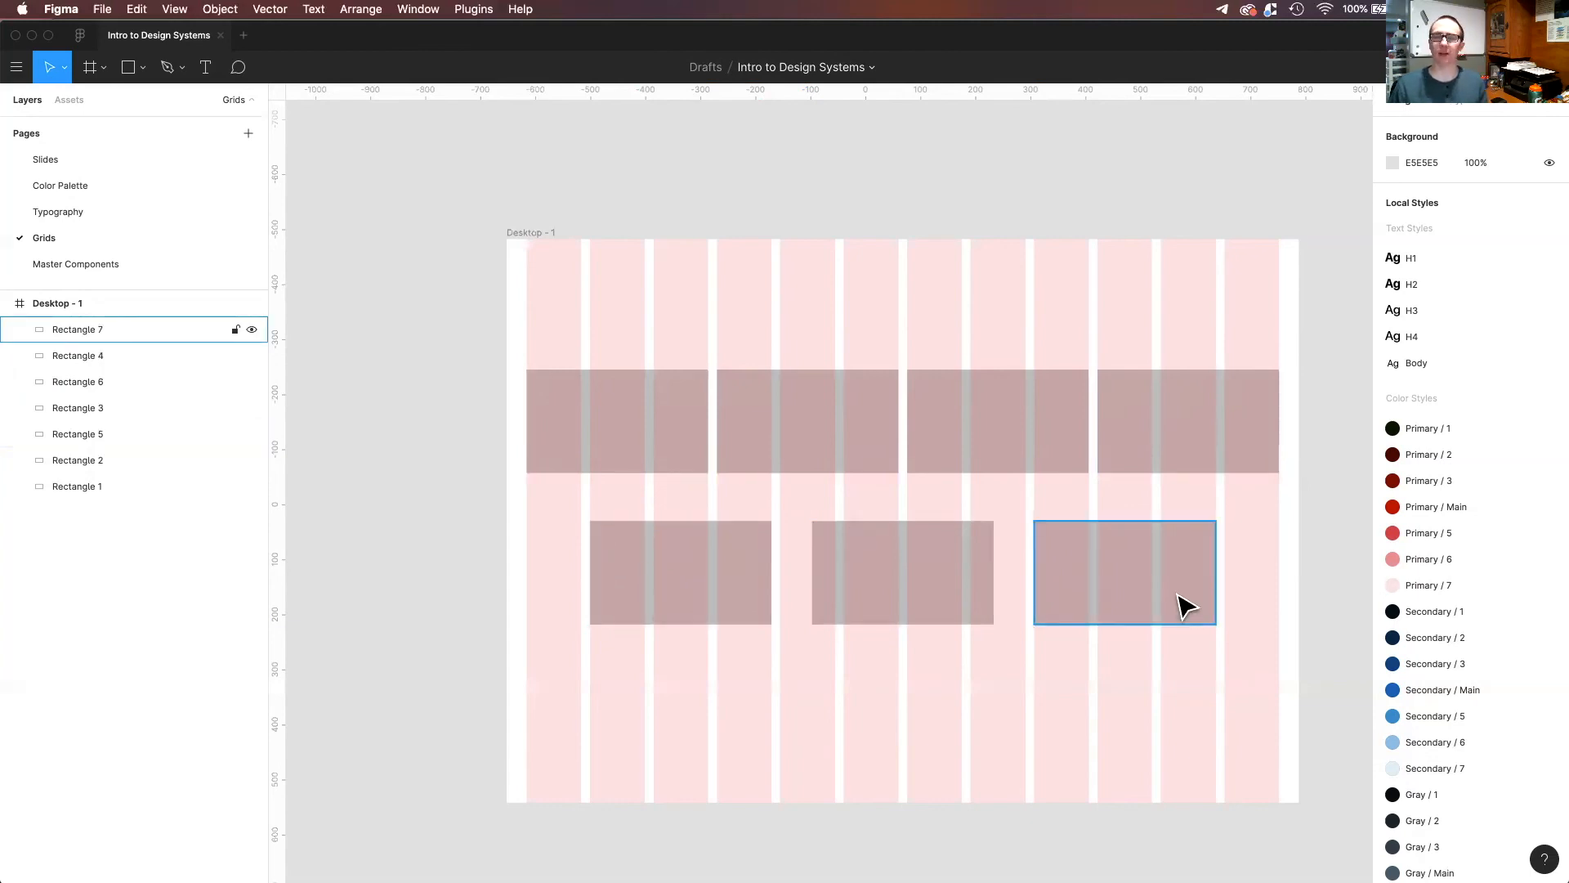
Save the Desktop - 1 frame's layout grid as a new grid style named "12 Column Grid".
drag(1202, 574, 1121, 604)
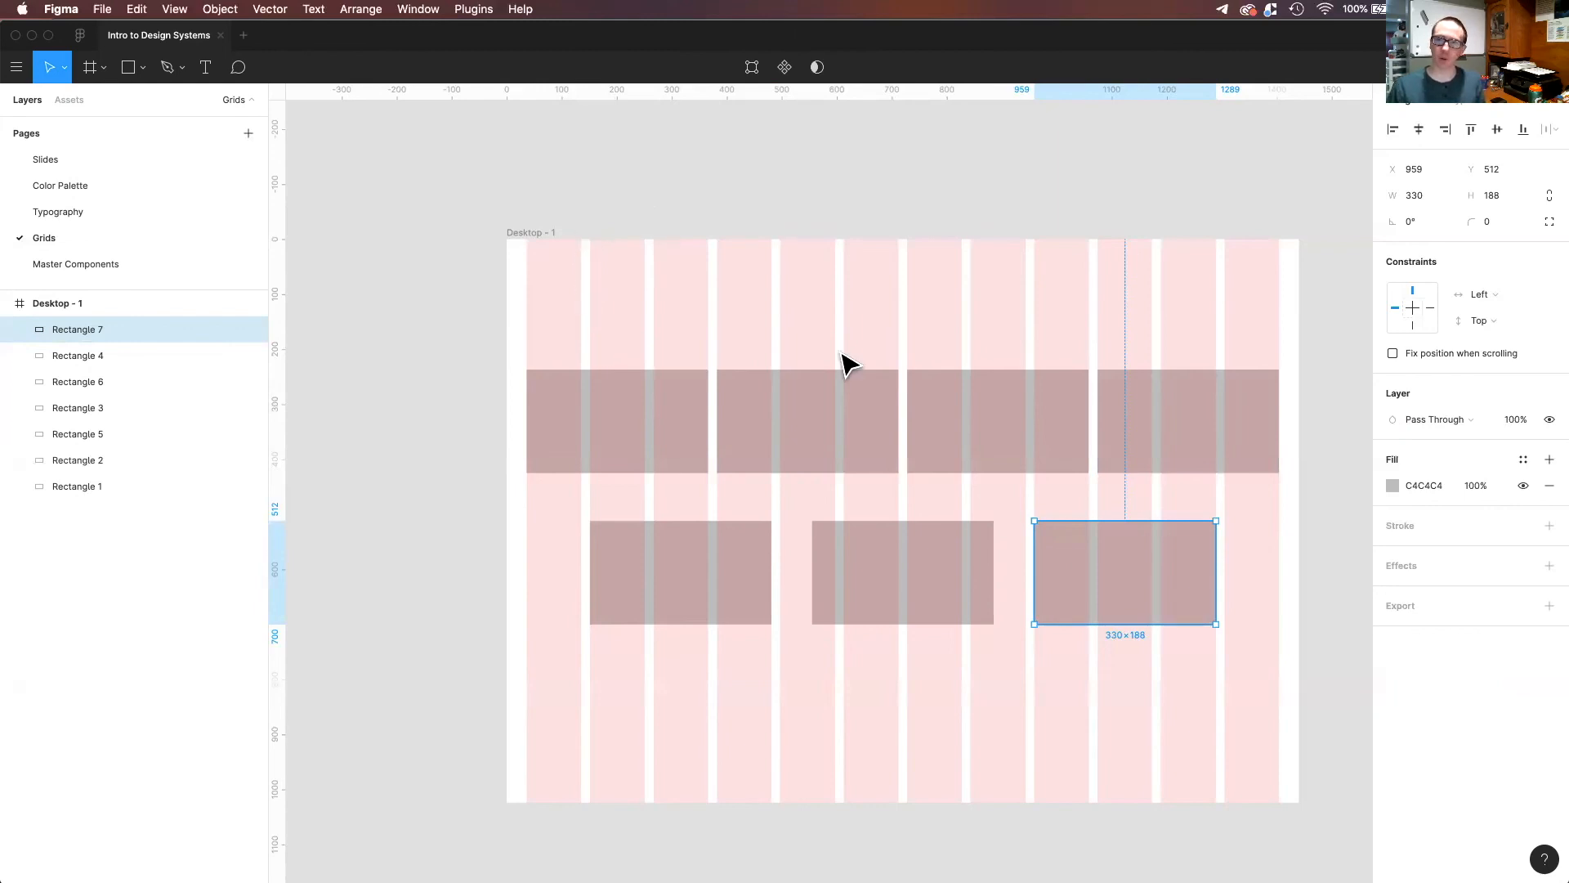
click(541, 233)
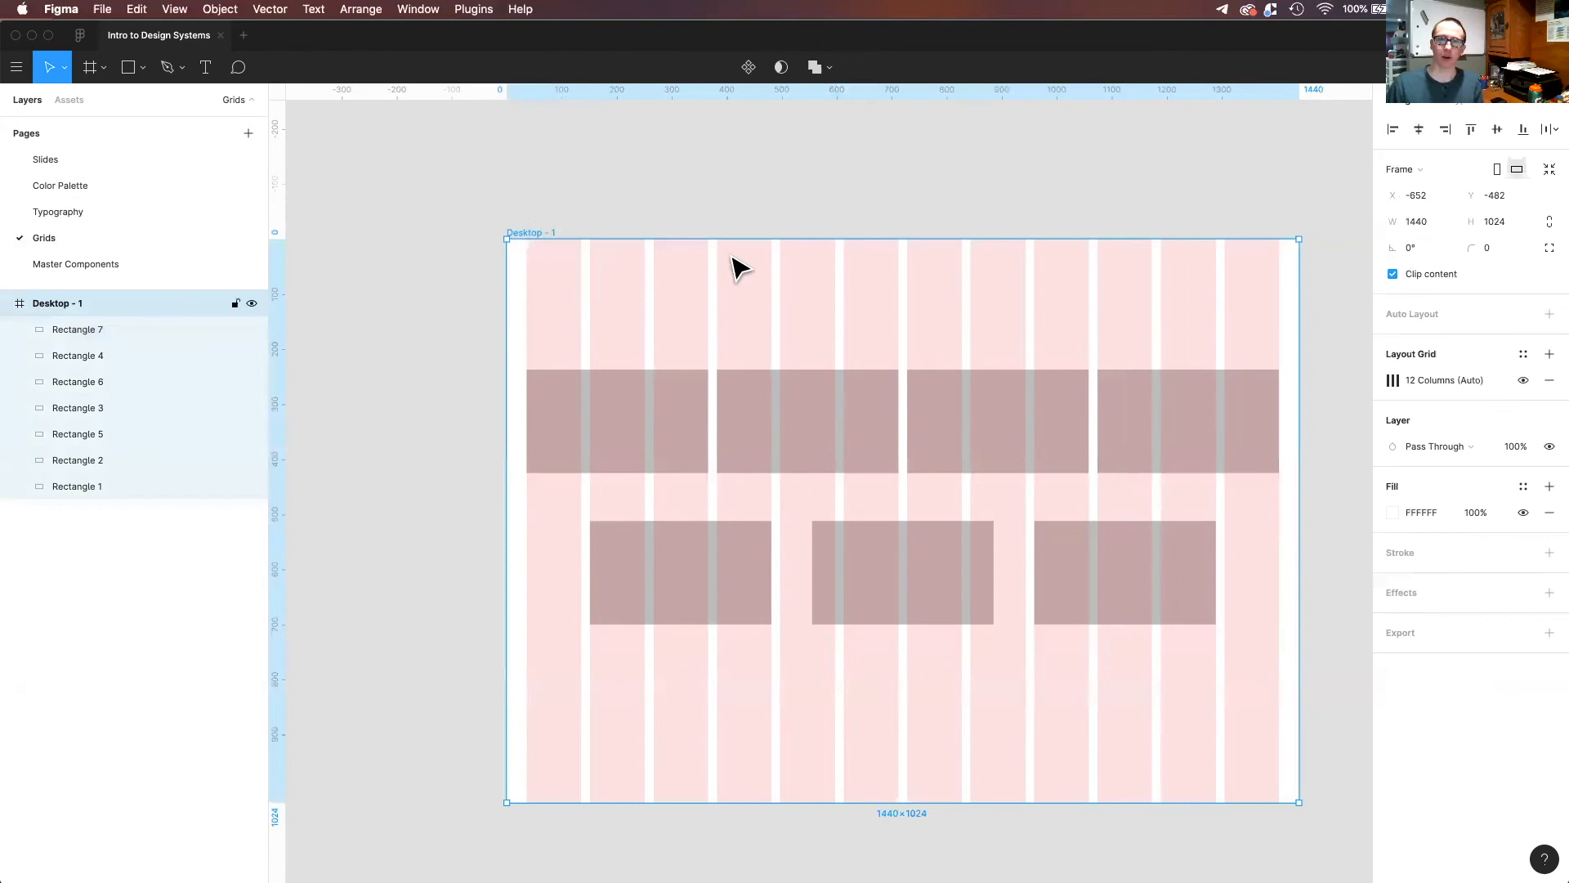
click(1522, 359)
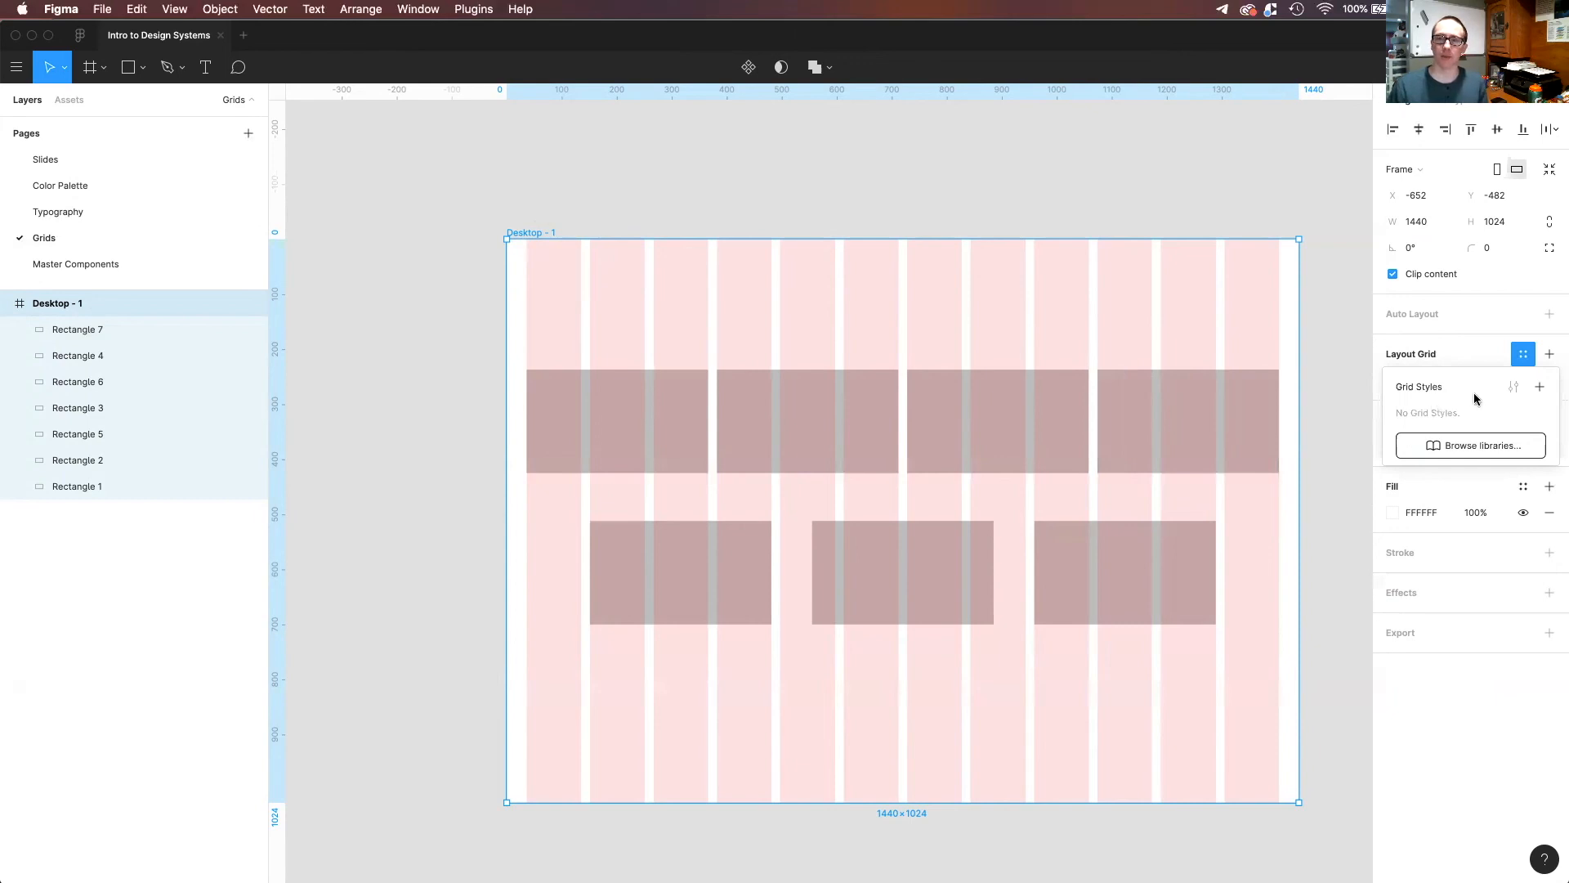
click(1539, 385)
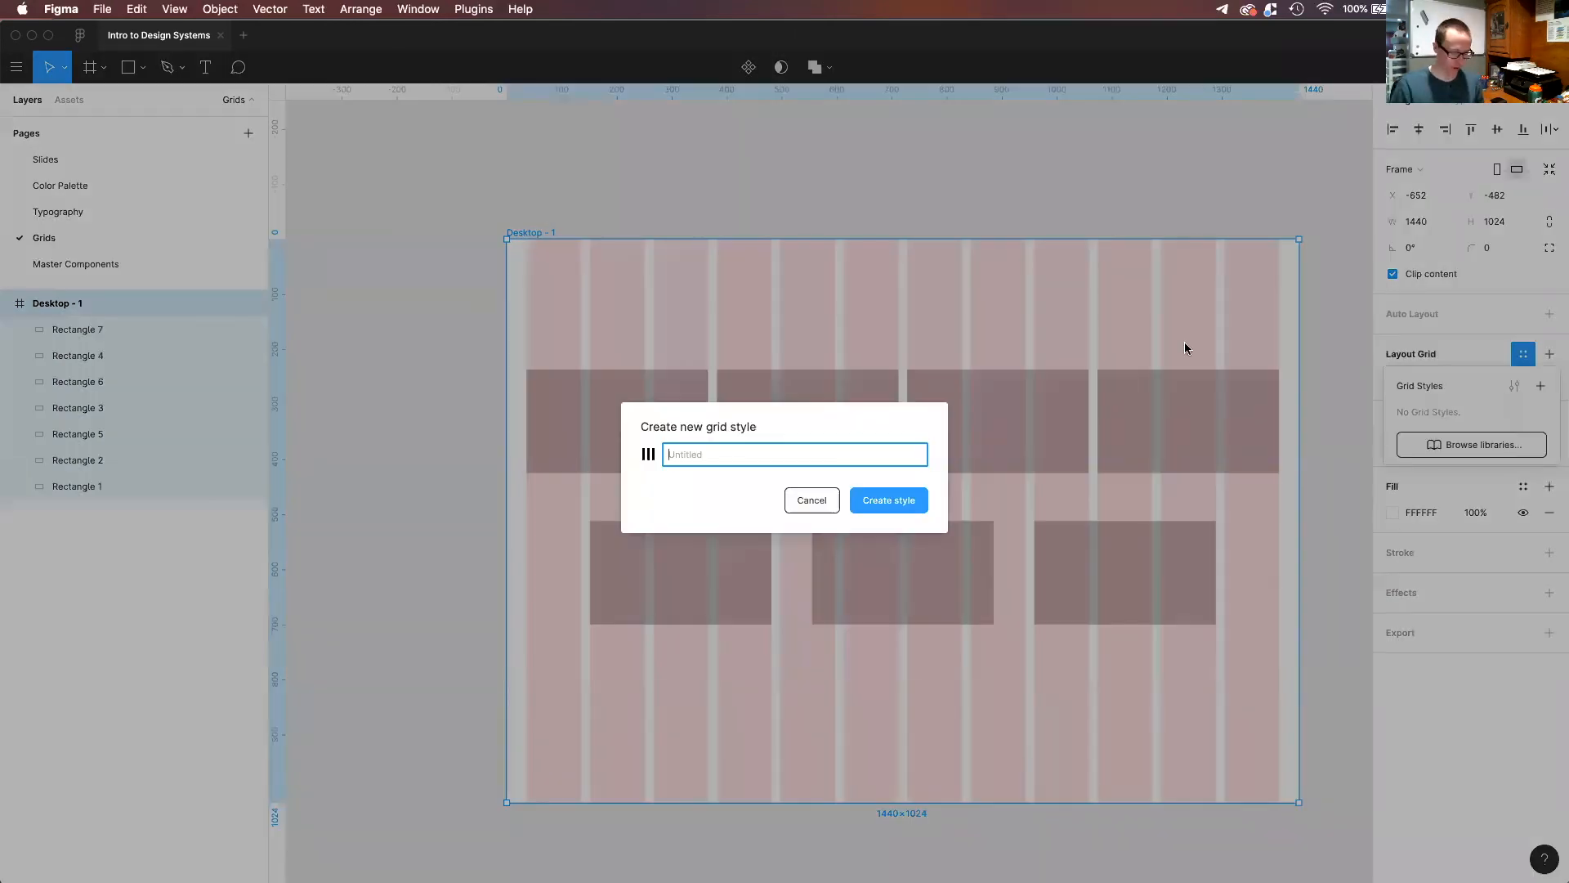
text(12 Column Grid)
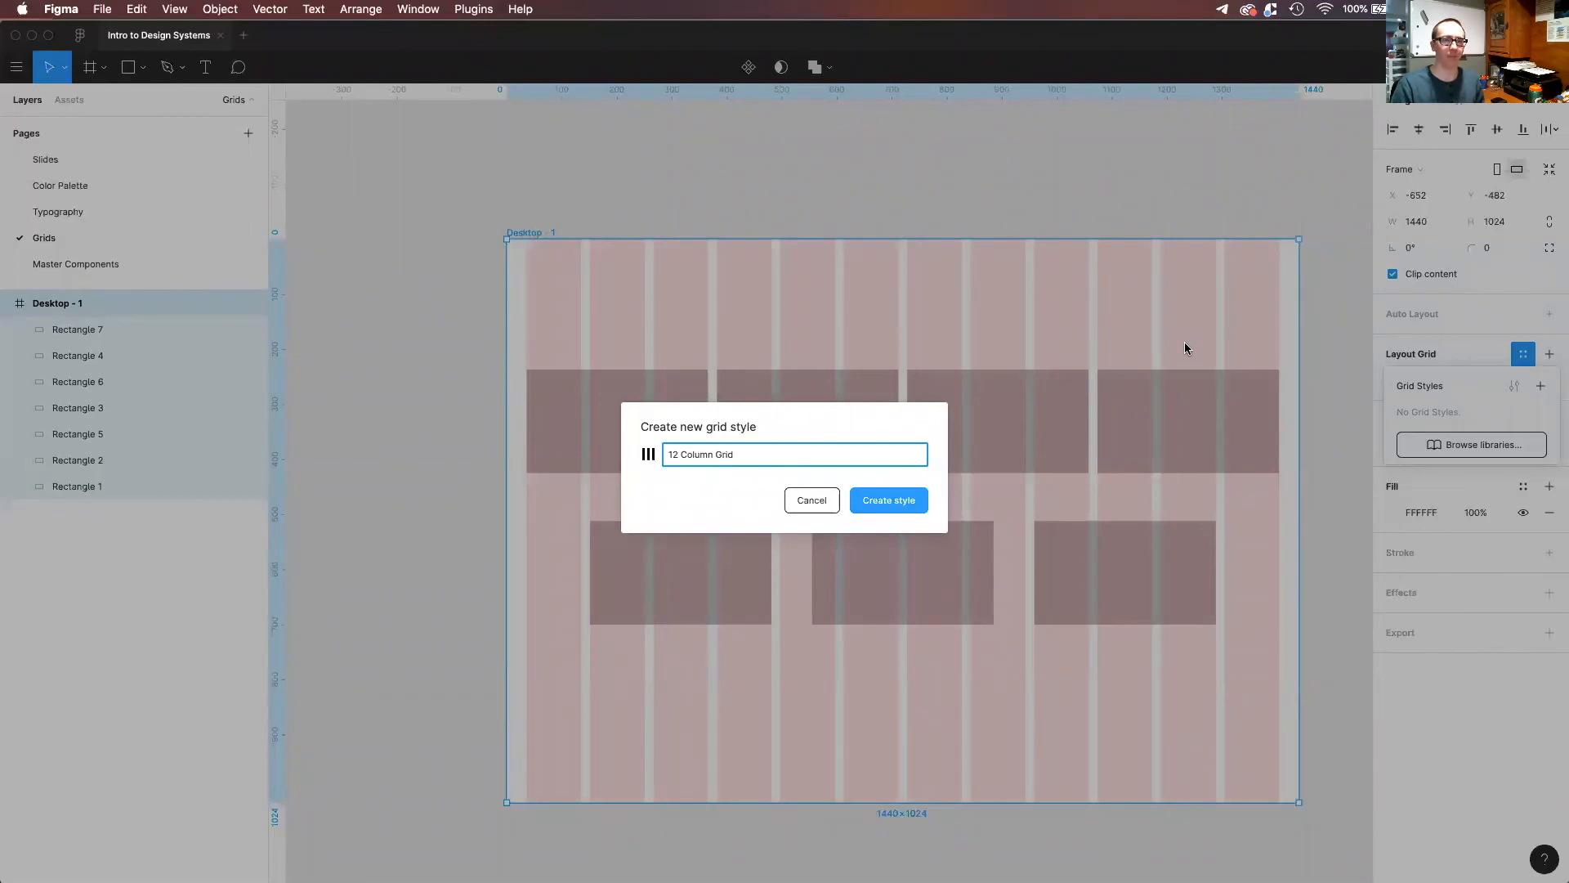
key(Return)
click(868, 196)
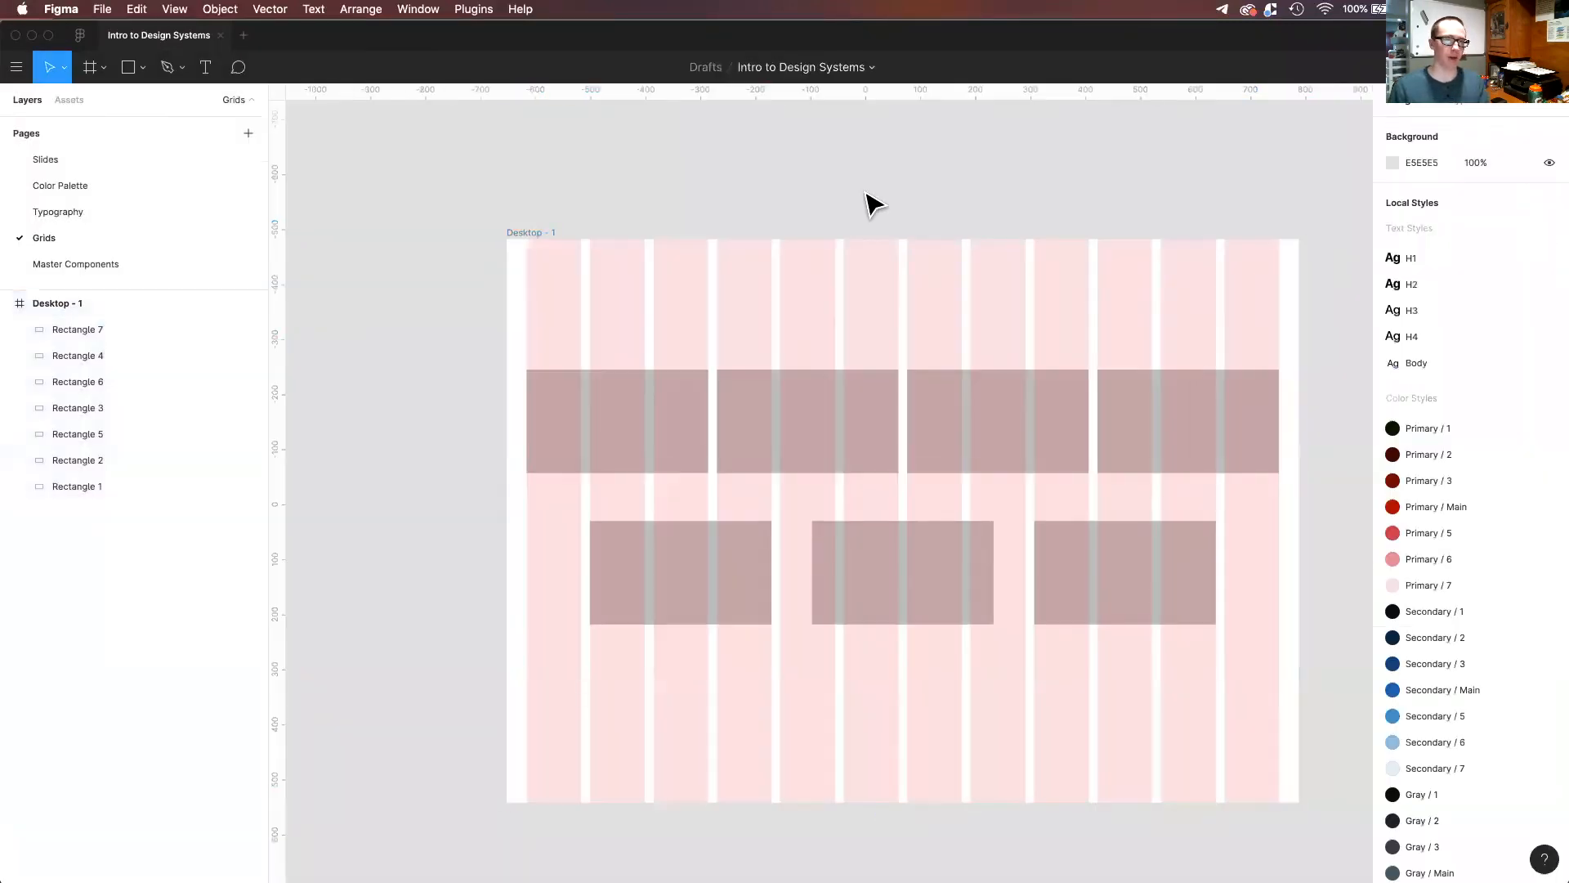
Add a second 1440×1024 Desktop preset frame and place it directly below the first one at X -652, Y 612.
scroll(868, 197, down, 5)
scroll(1075, 375, right, 6)
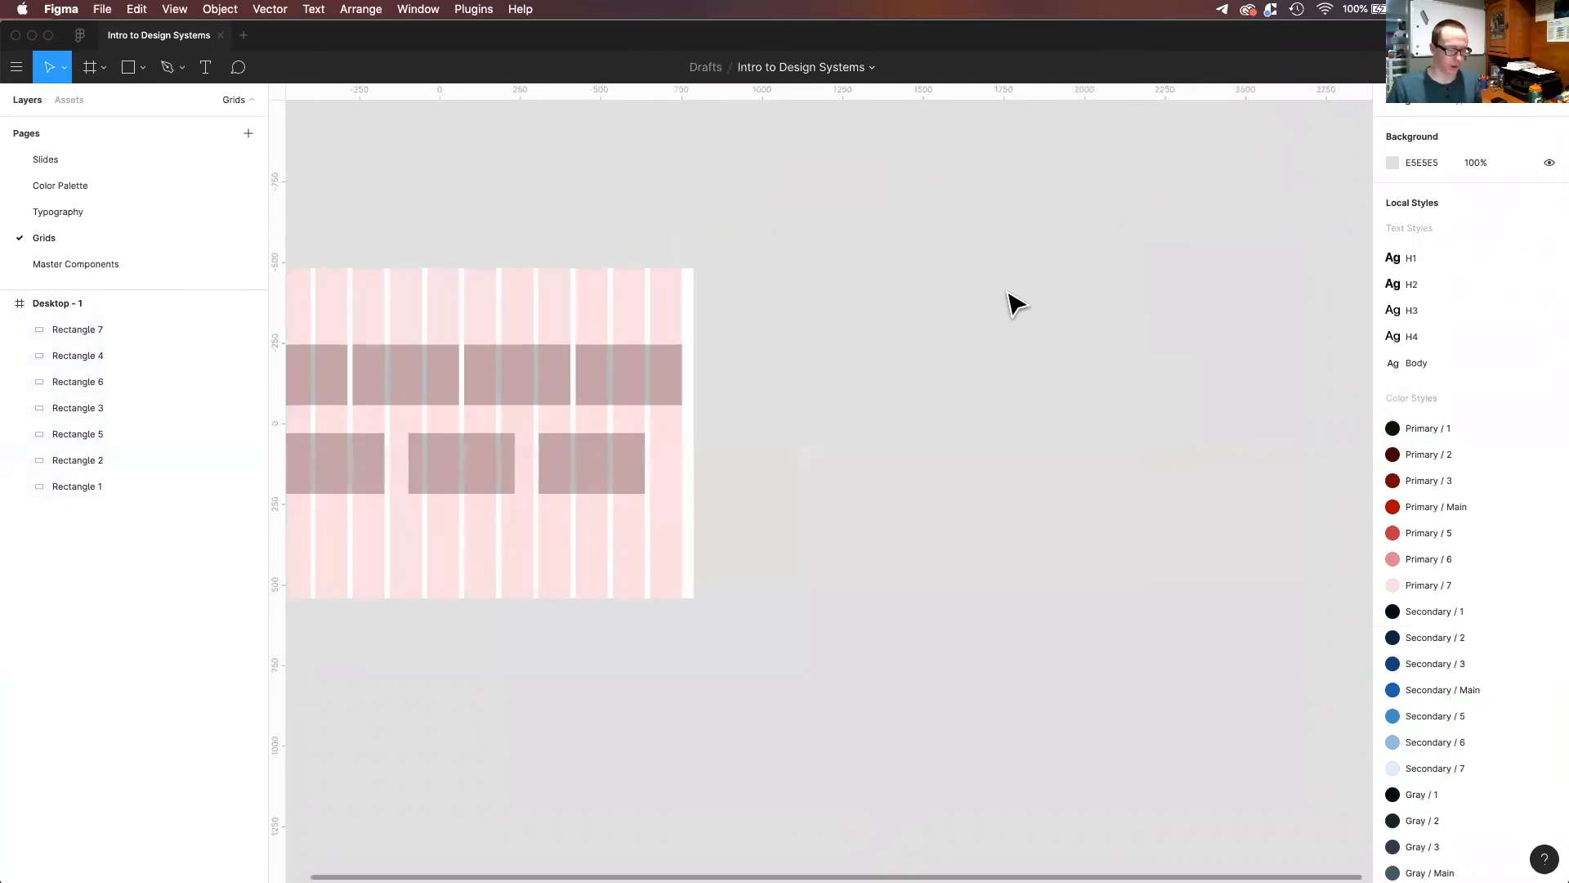
key(f)
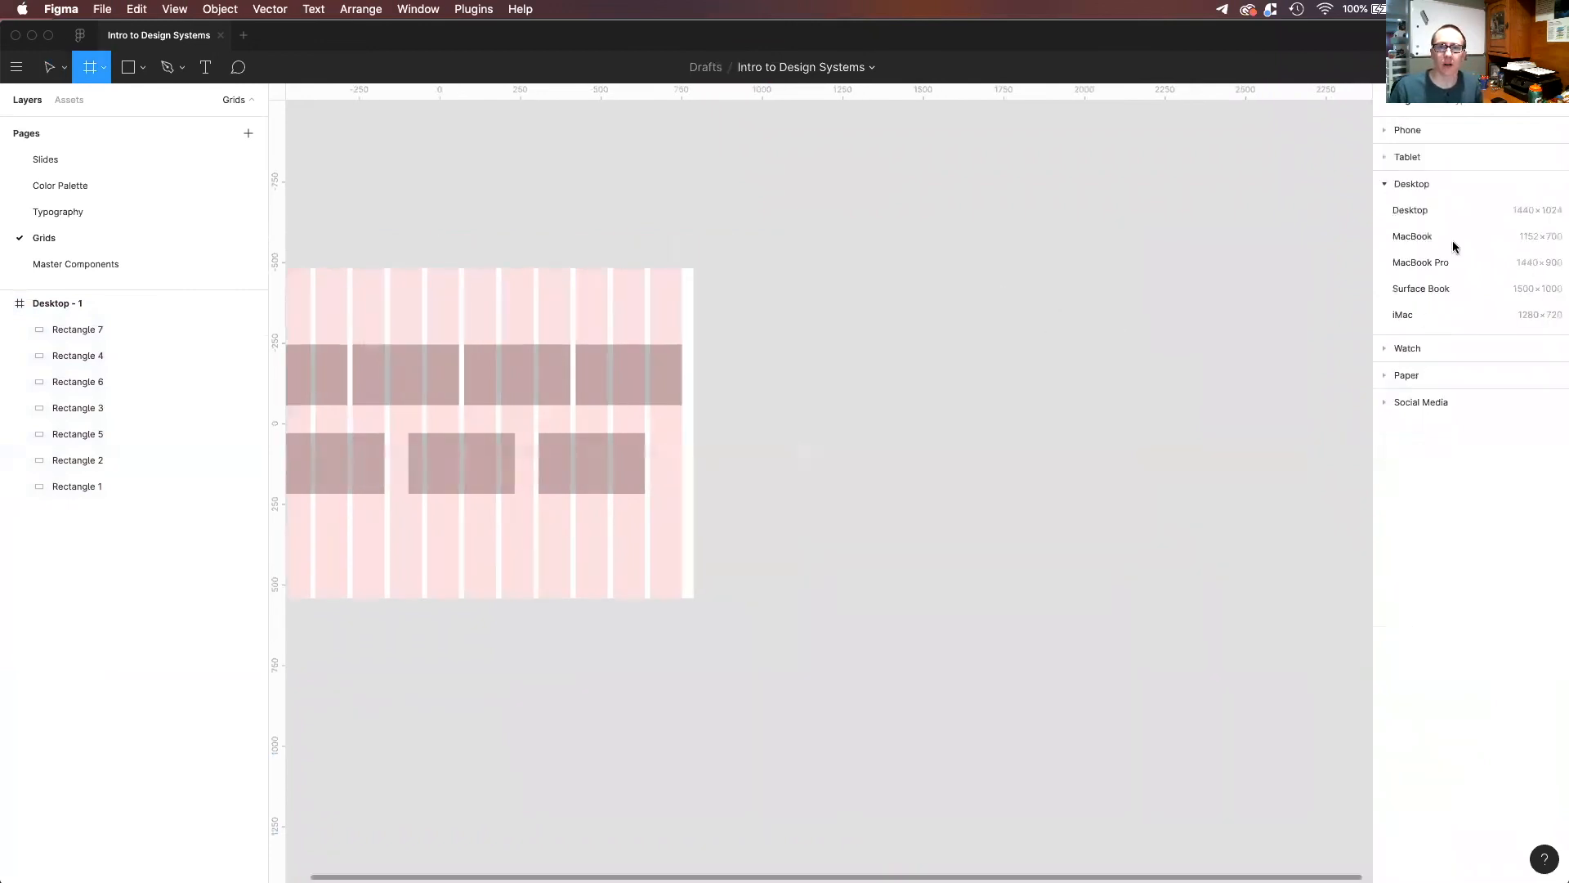
click(1429, 211)
drag(854, 335, 408, 593)
scroll(605, 633, left, 3)
scroll(535, 396, down, 5)
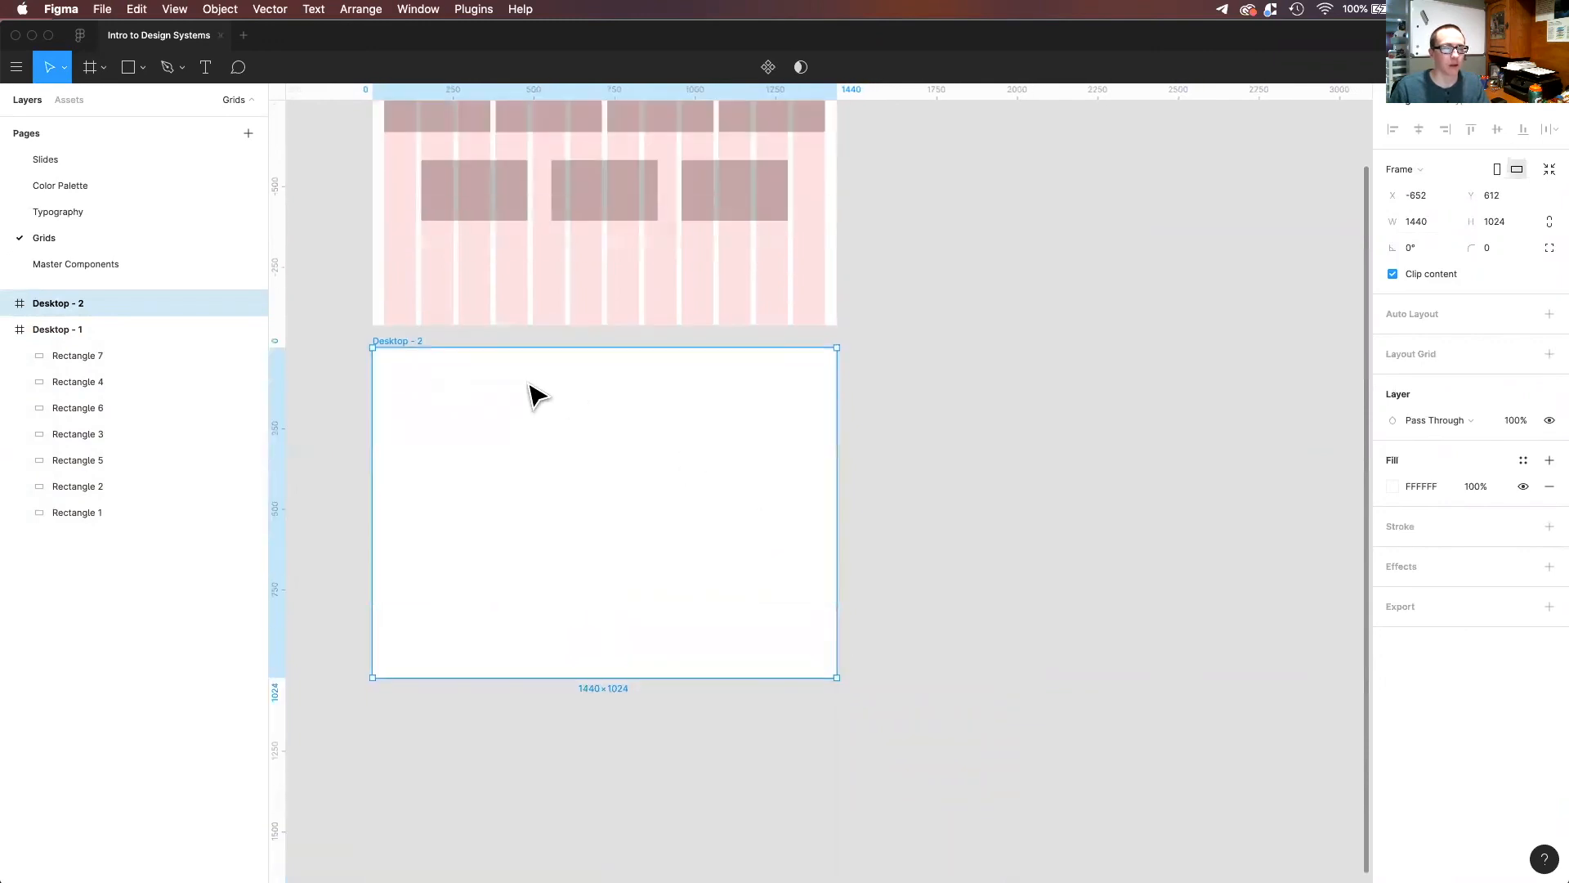
scroll(1038, 562, down, 1)
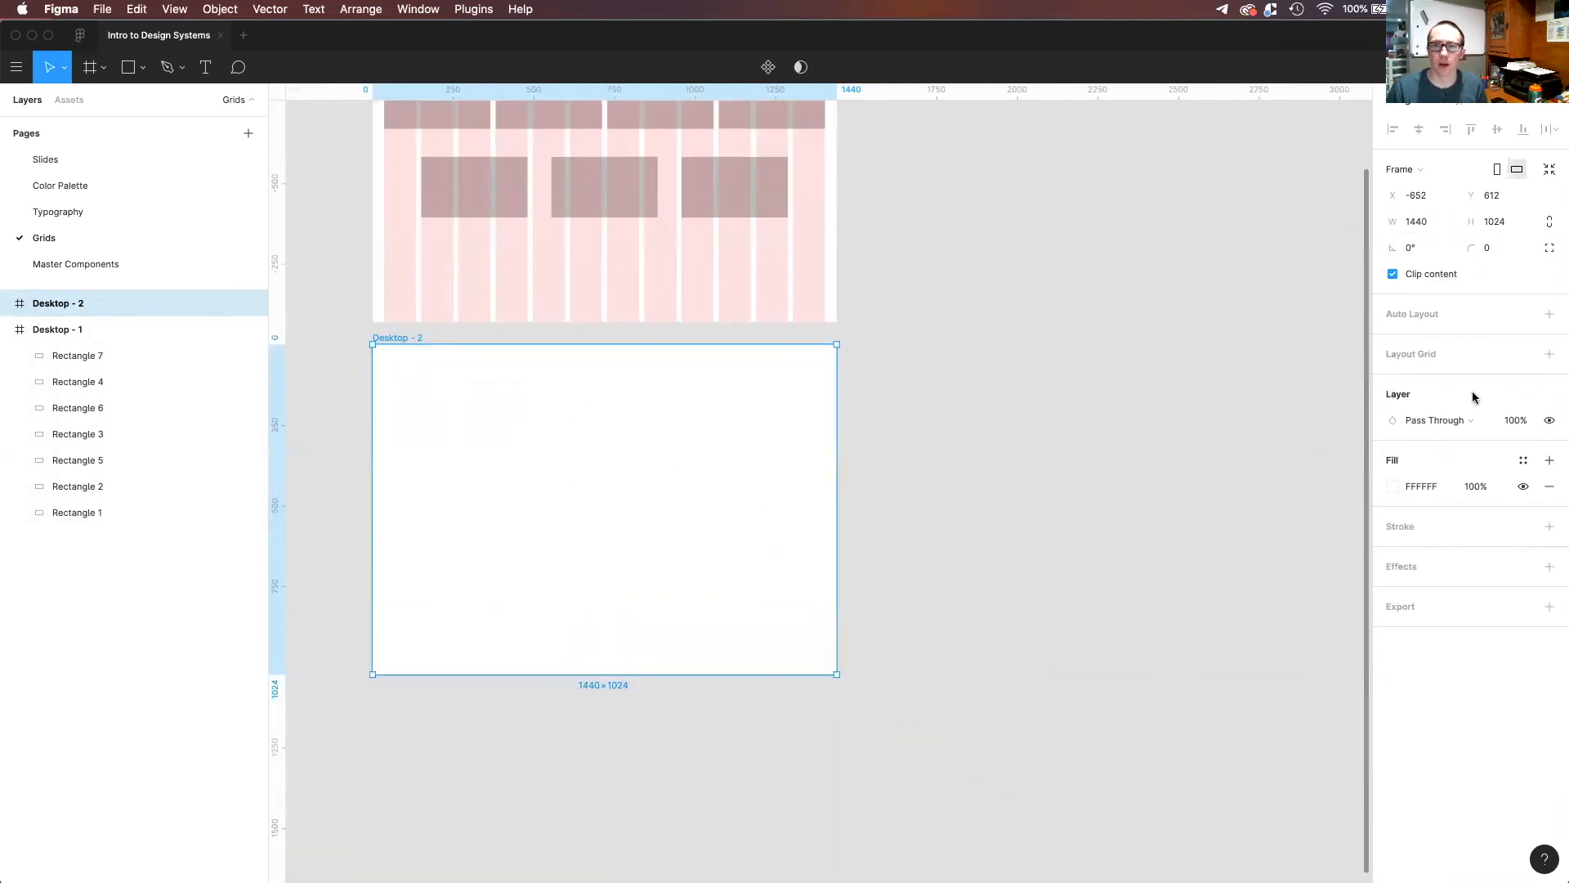
click(1432, 359)
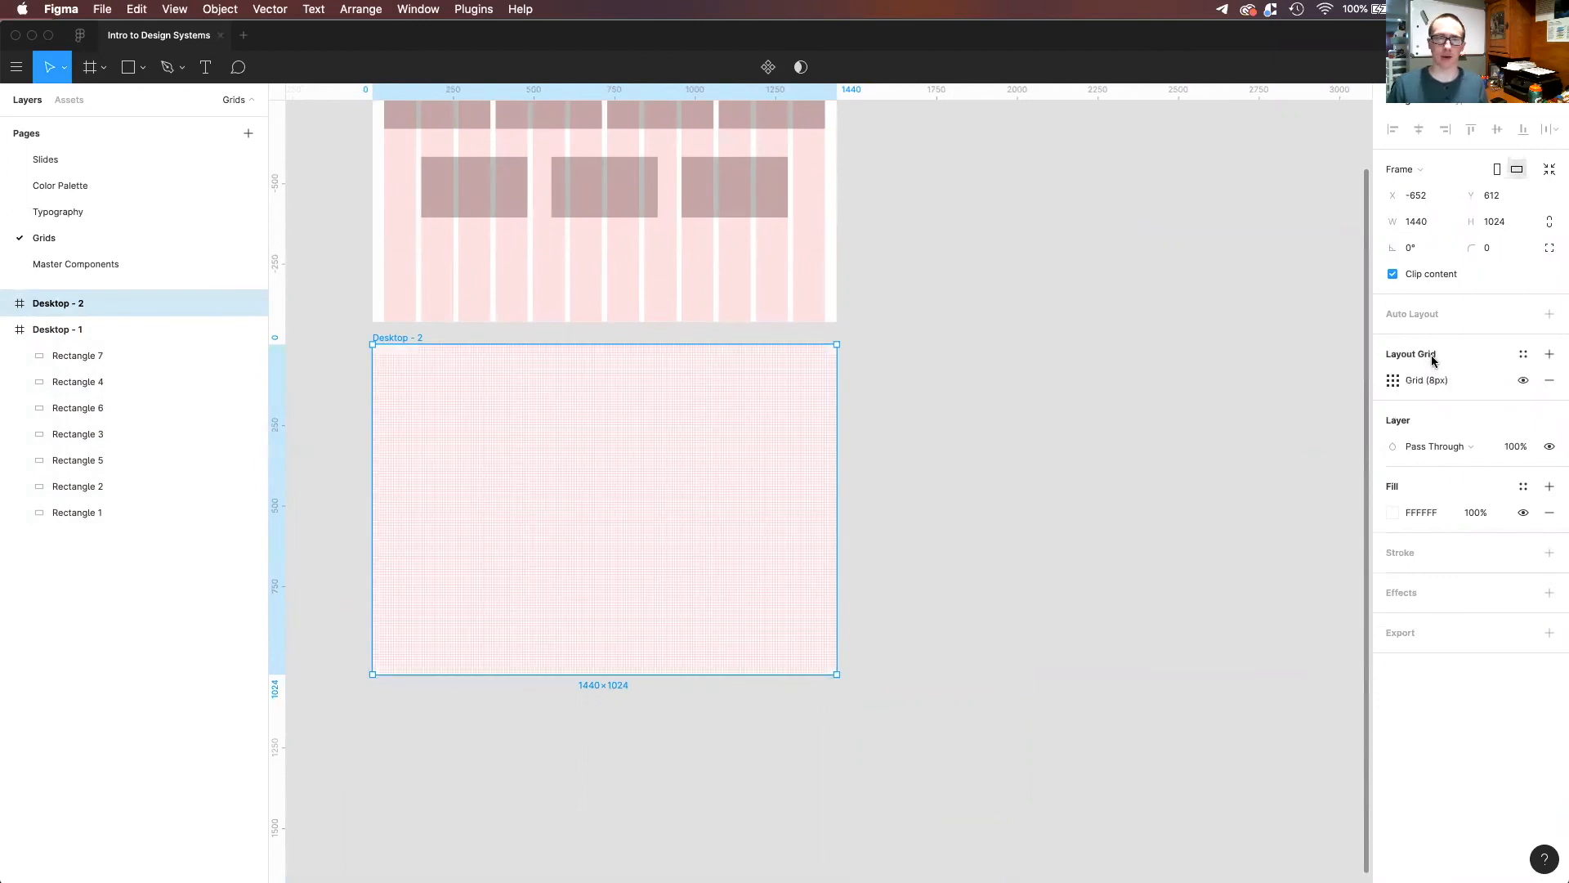
click(1393, 380)
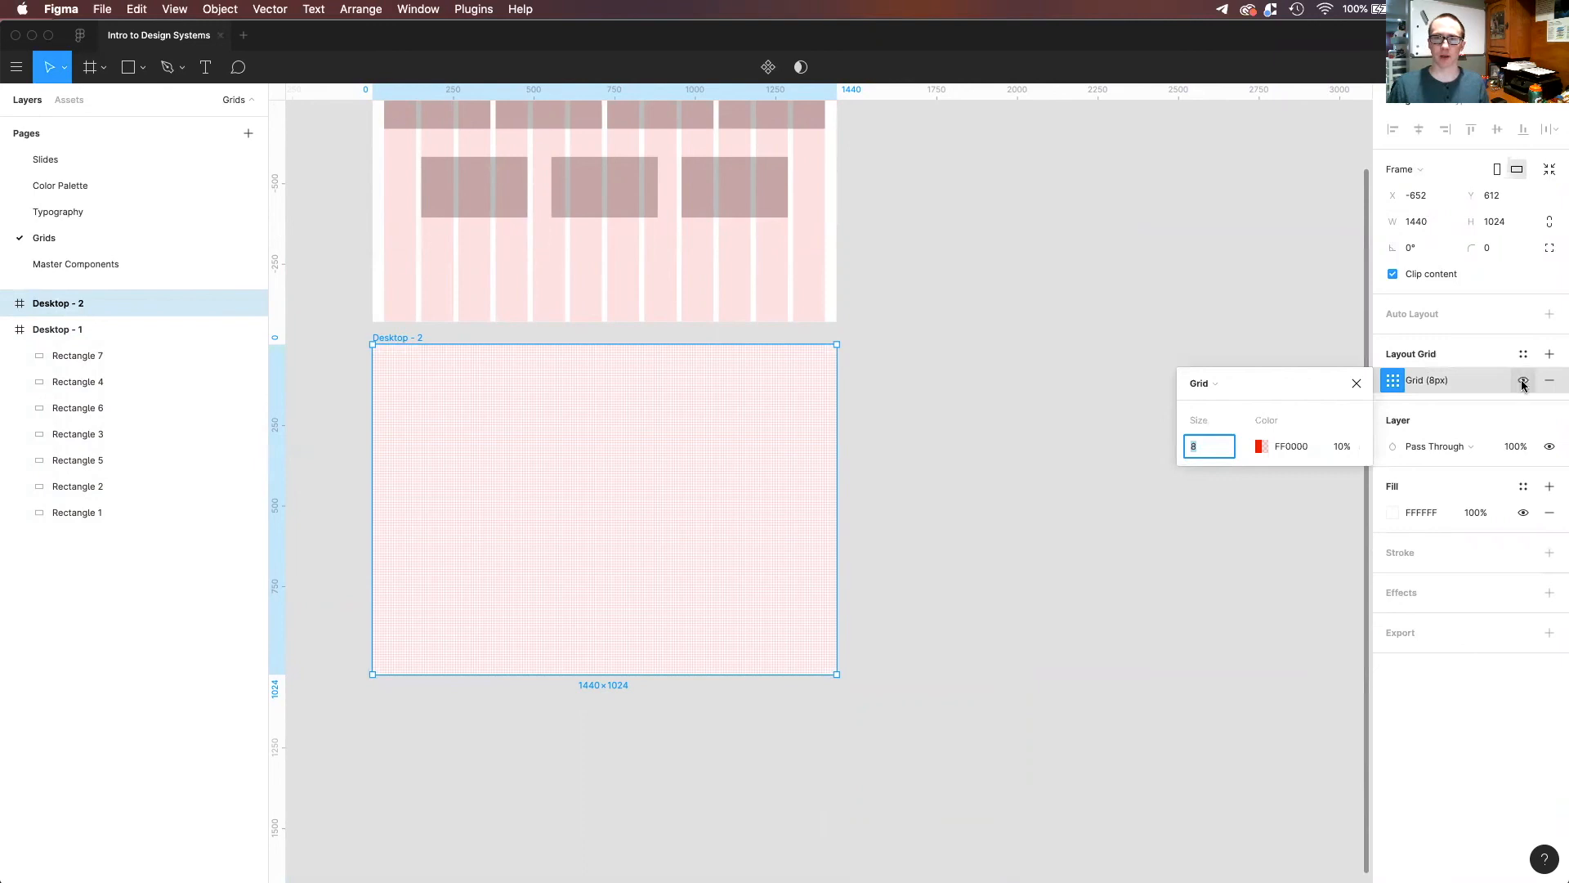
click(1548, 383)
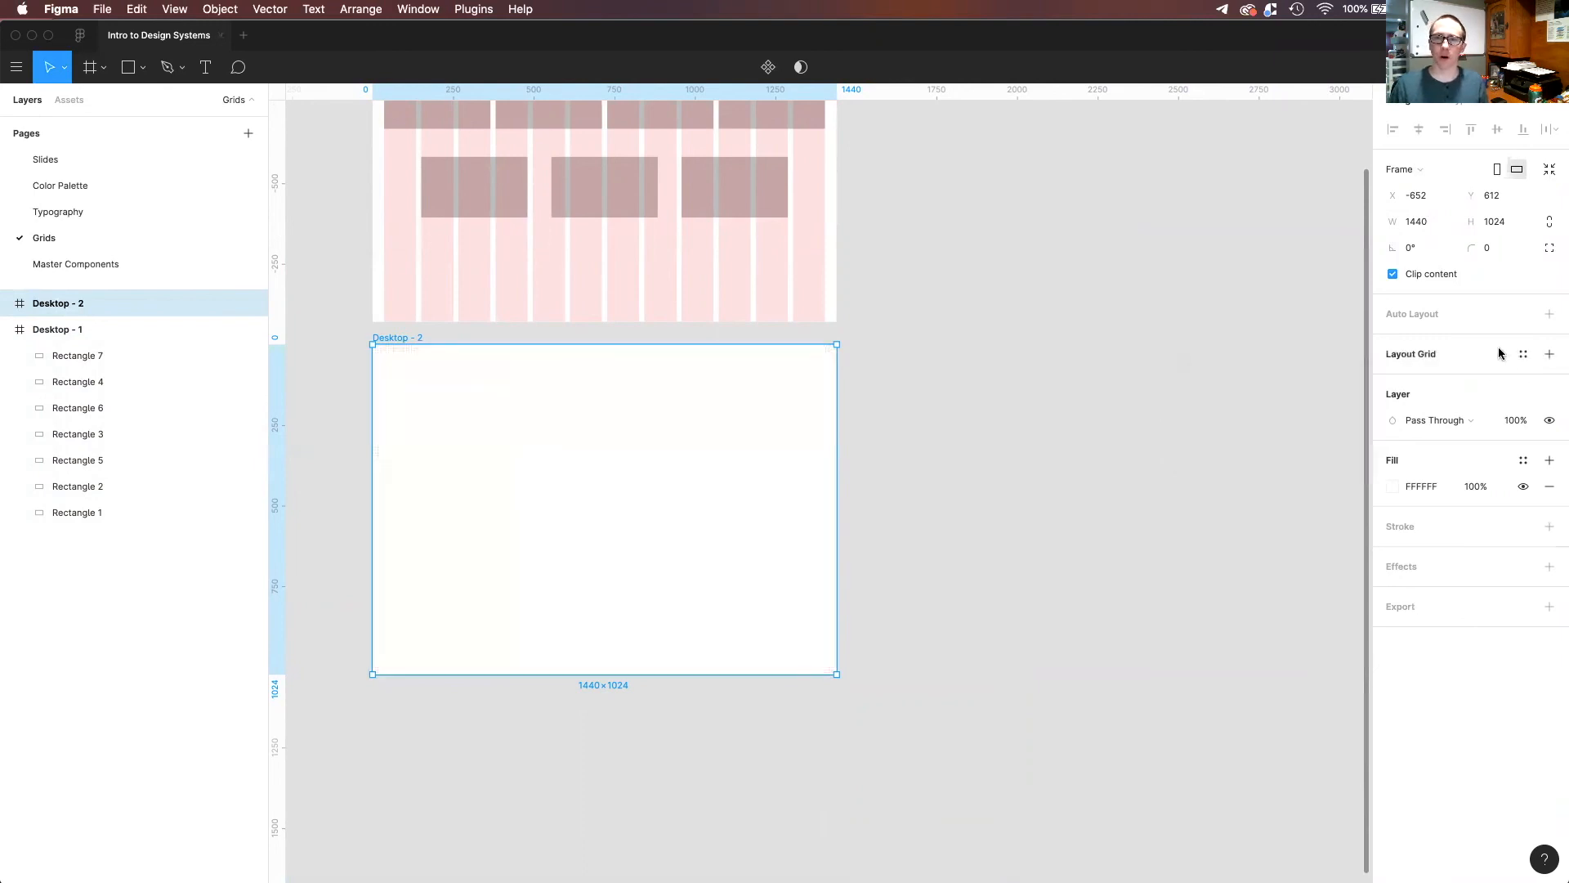
Apply the 12 Column Grid style to the Desktop - 2 frame.
click(1525, 356)
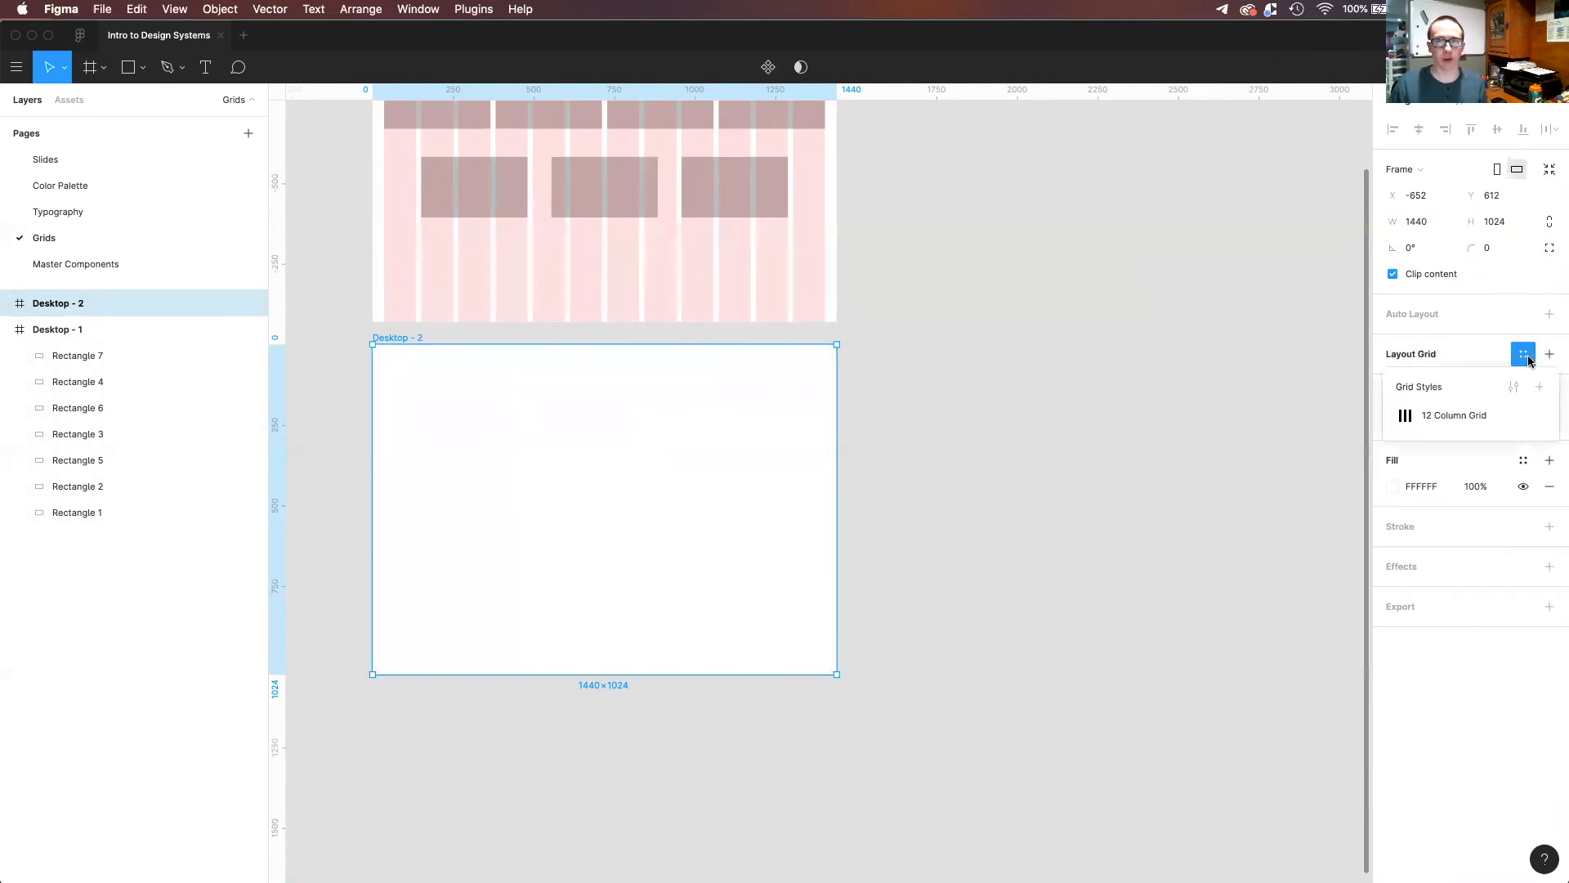
click(1476, 423)
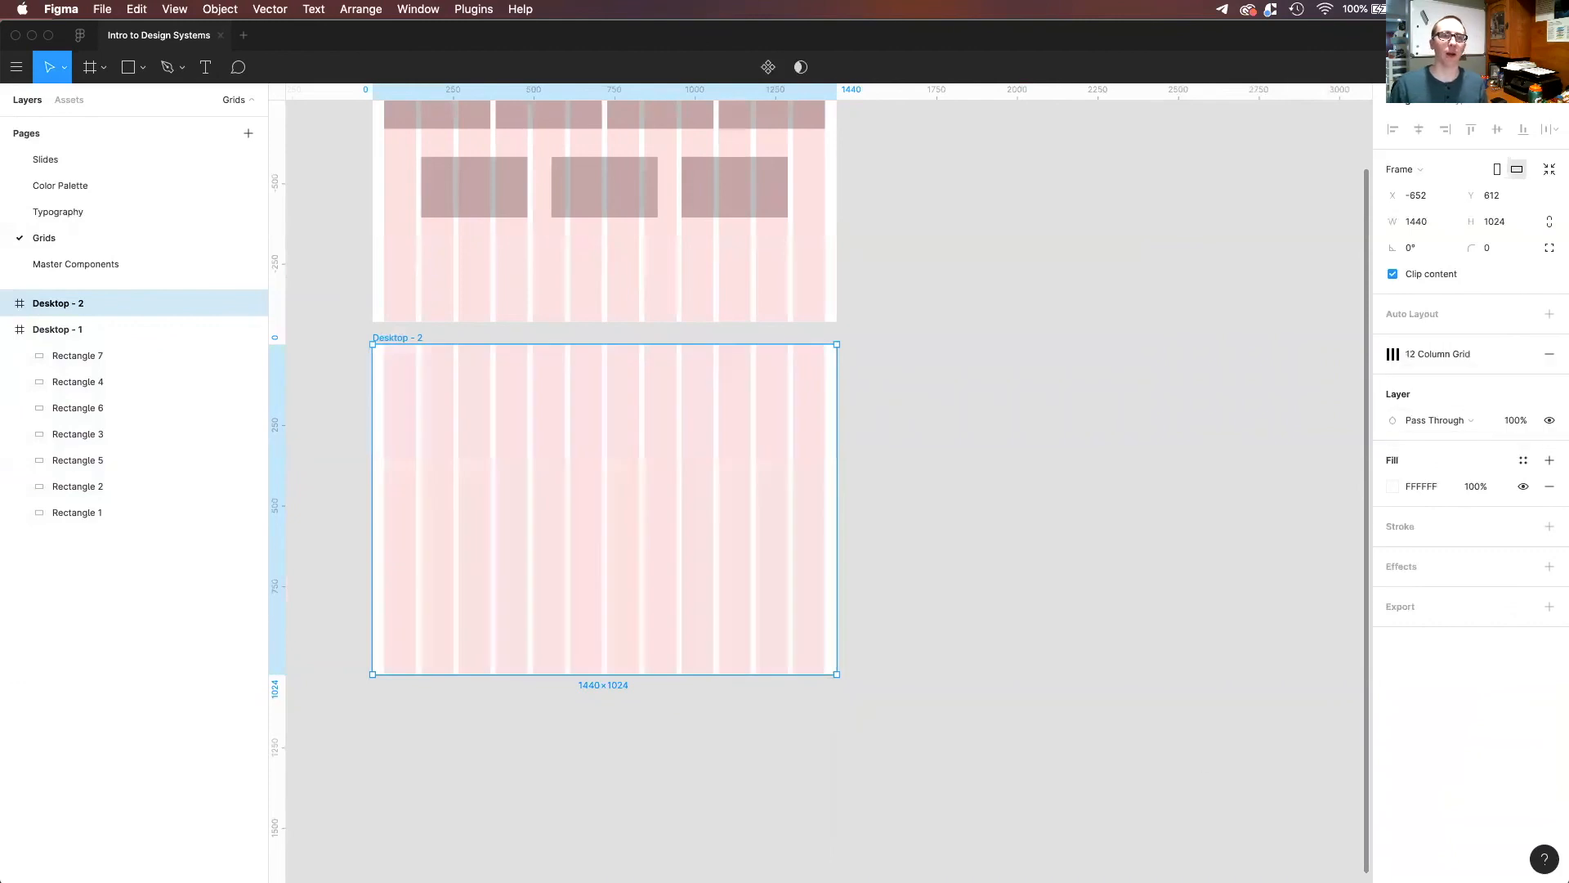